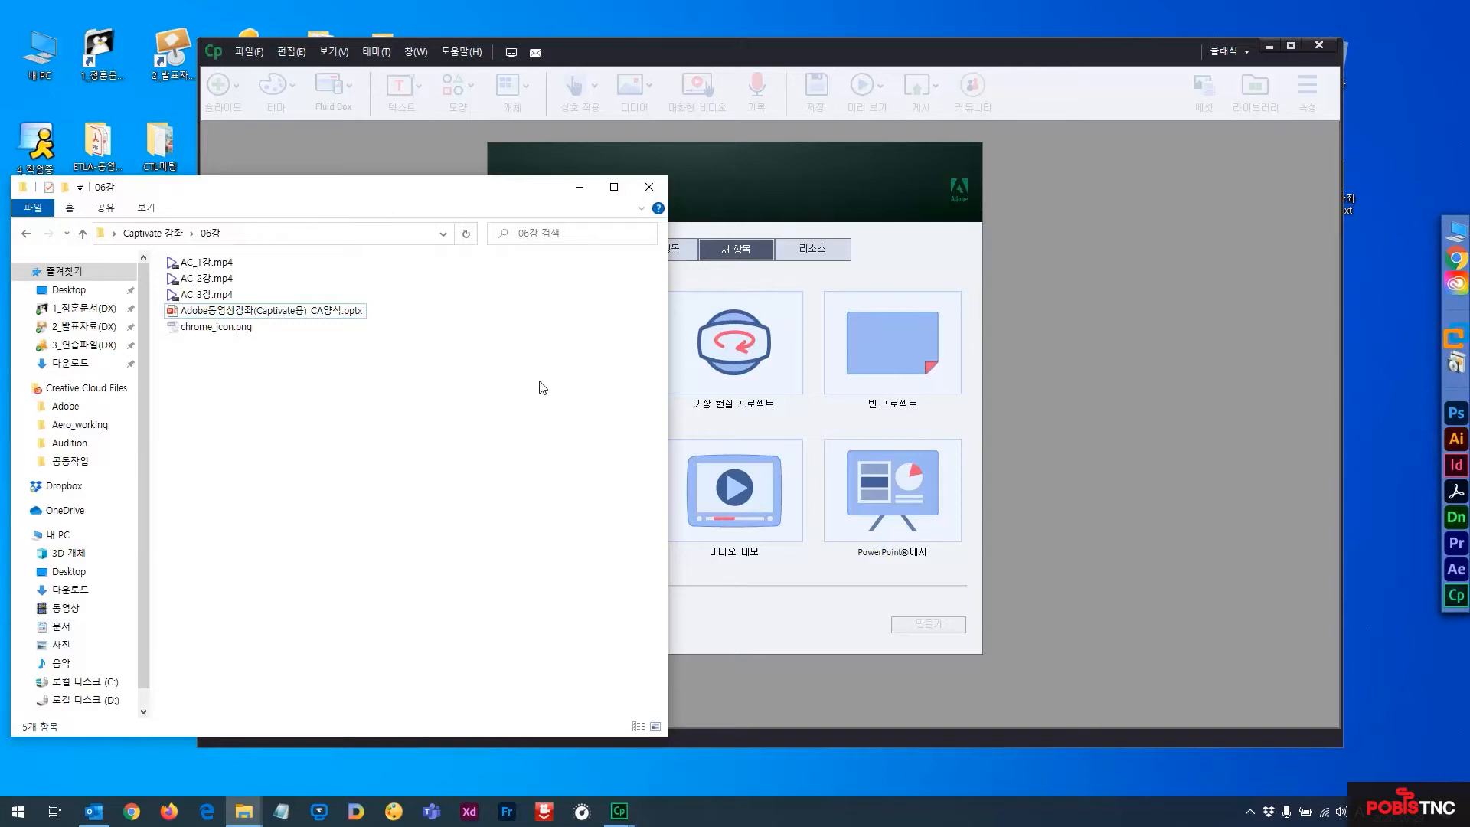
Open Adobe동영상강좌(Captivate용)_CA양식.pptx, examine how its contents entries and home icons relate to the lesson slides, and close it.
{"action": "double_click", "coordinate": [289, 315]}
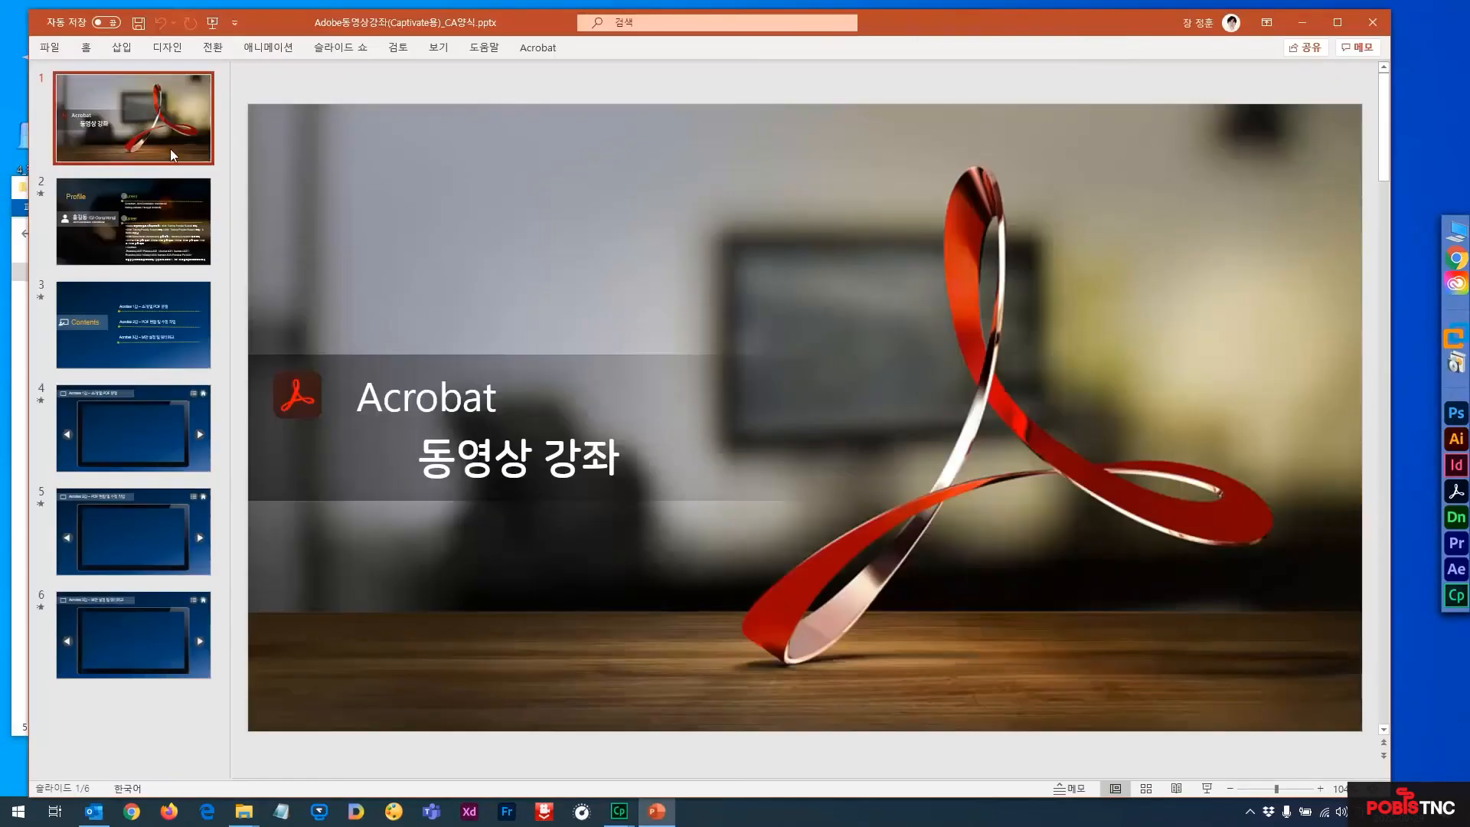
{"action": "left_click", "coordinate": [170, 195]}
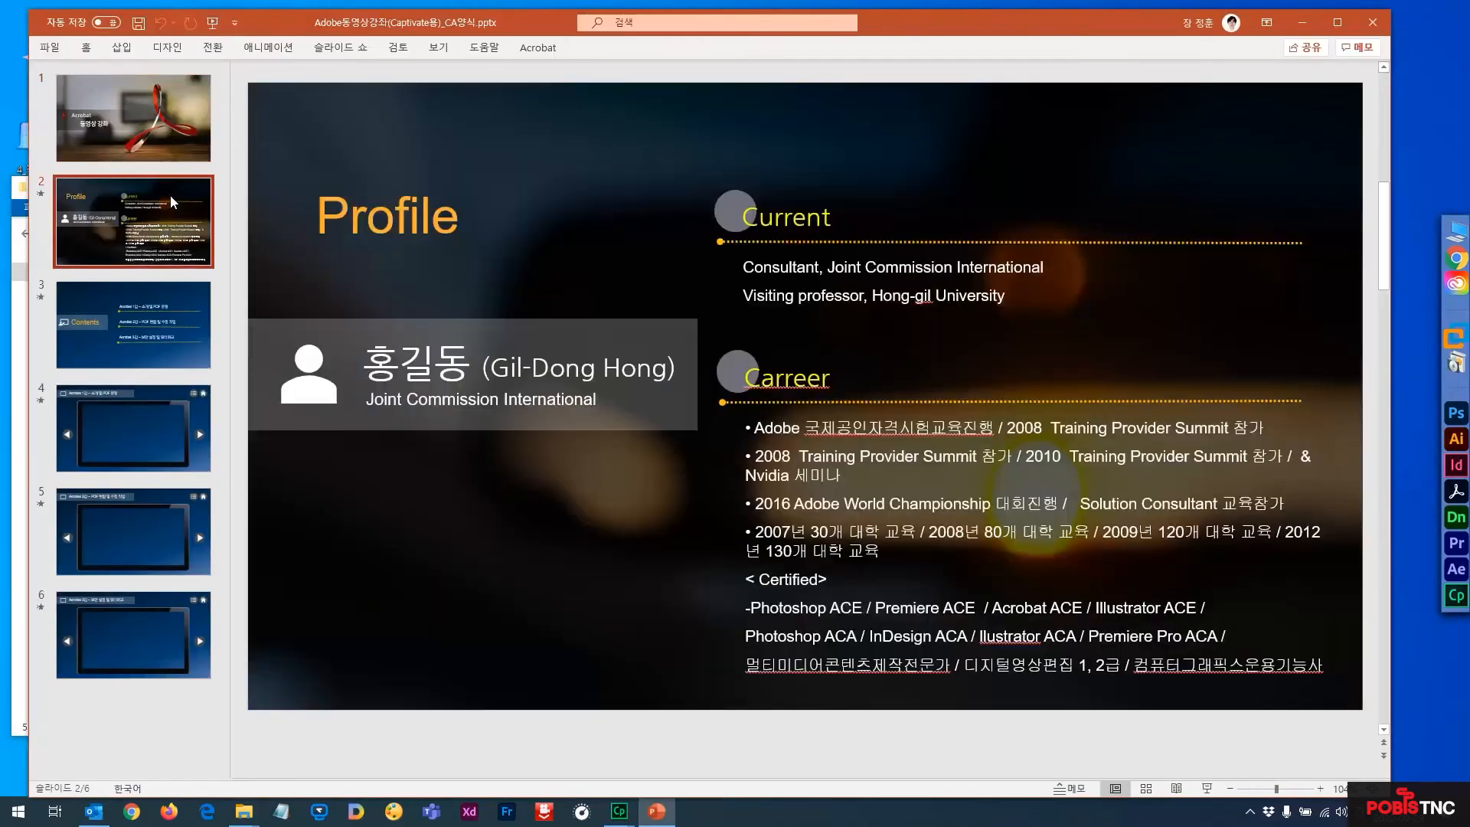
{"action": "left_click", "coordinate": [154, 304]}
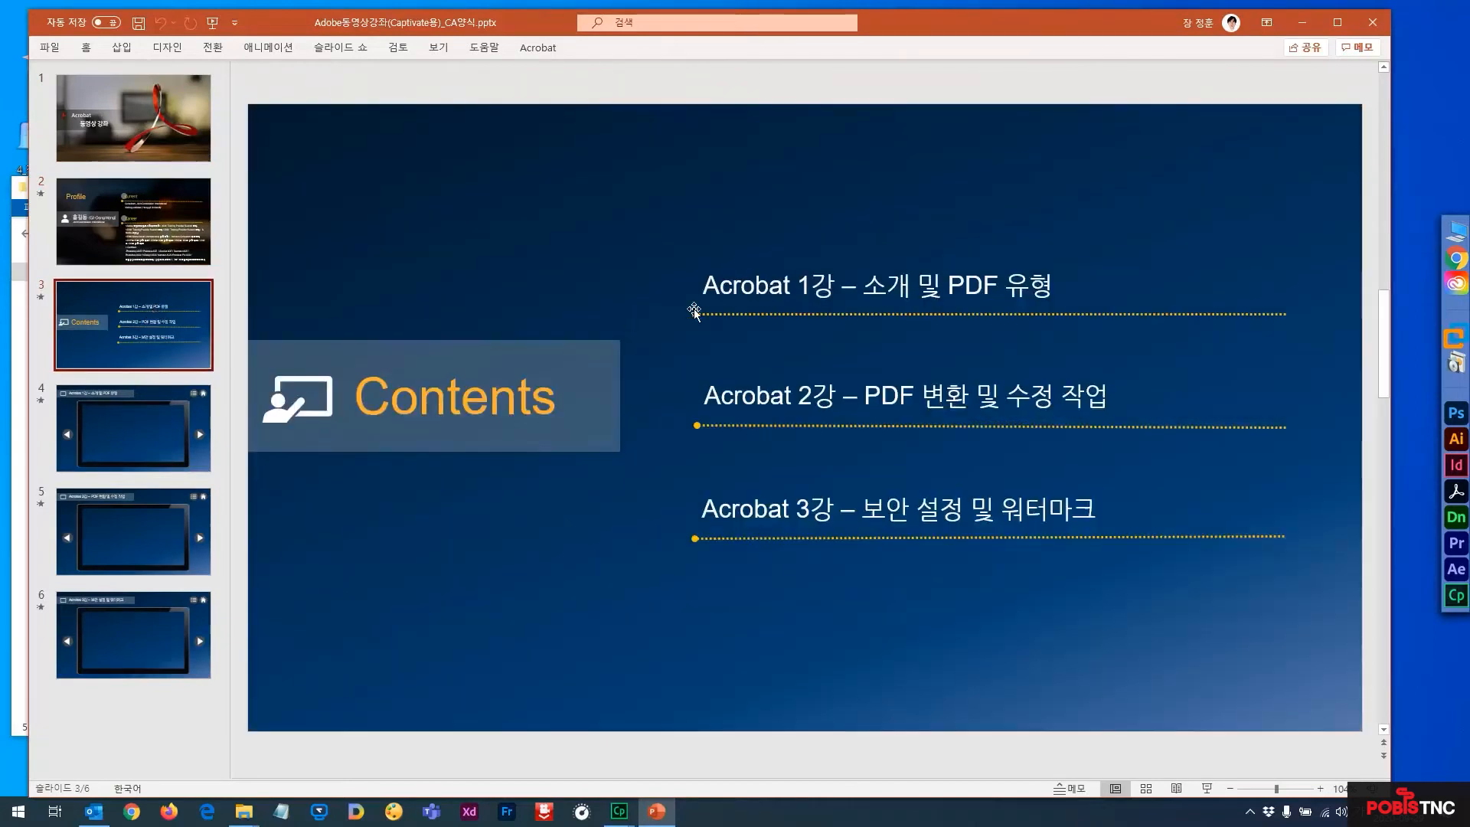
{"action": "left_click", "coordinate": [755, 286]}
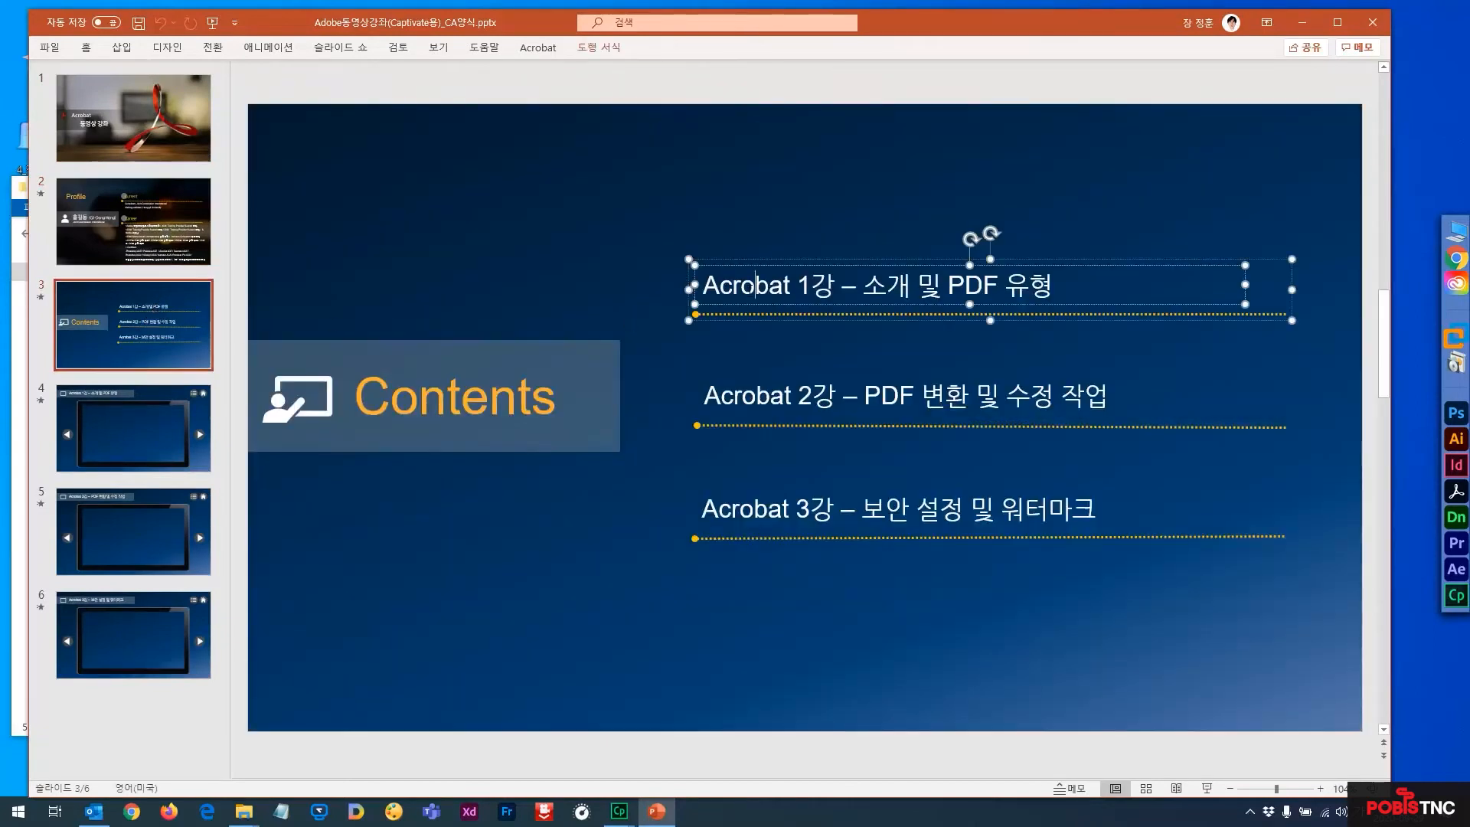
{"action": "left_click", "coordinate": [136, 419]}
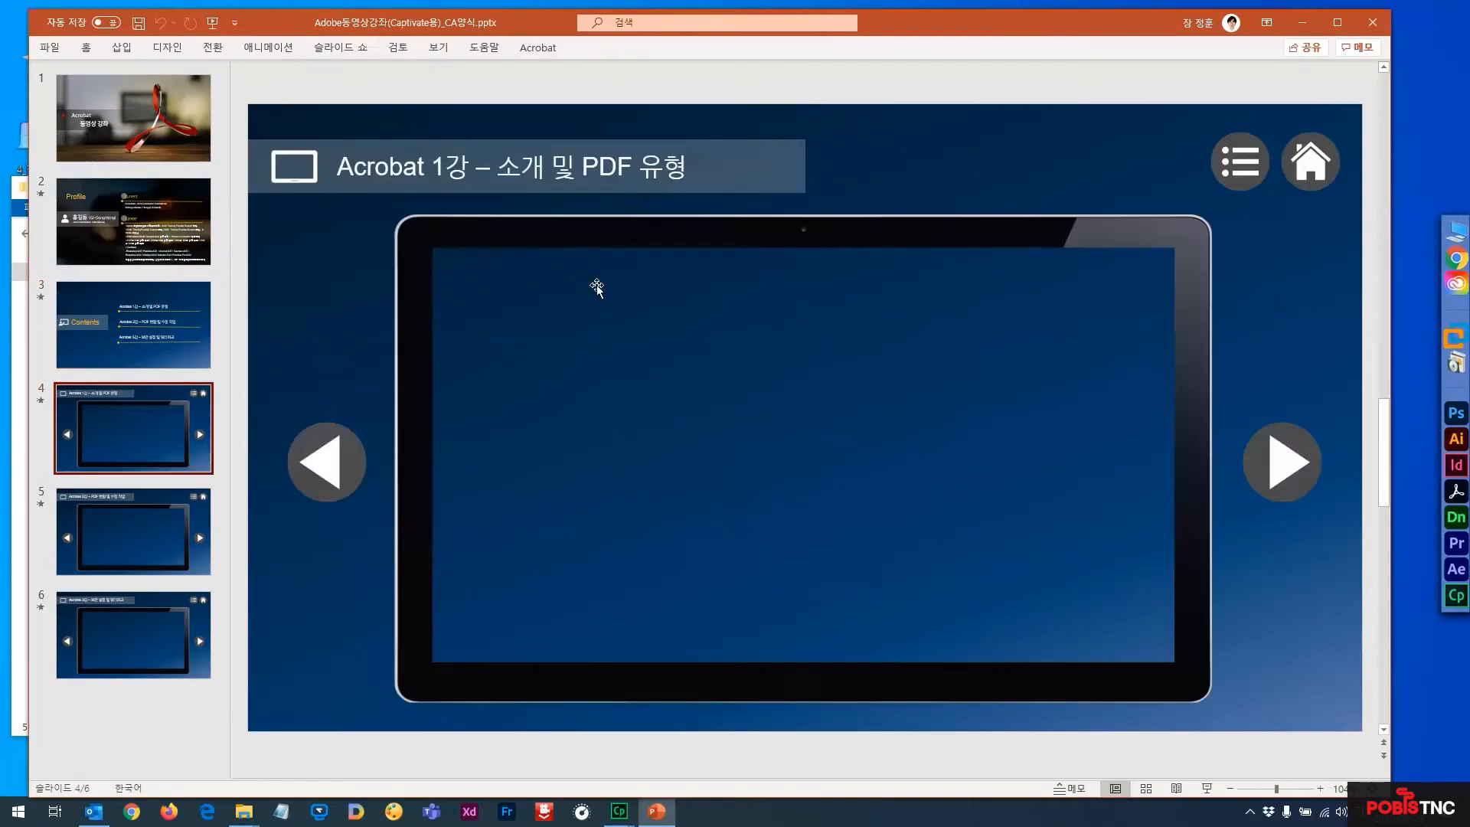
{"action": "left_click", "coordinate": [1298, 177]}
{"action": "left_click", "coordinate": [165, 228]}
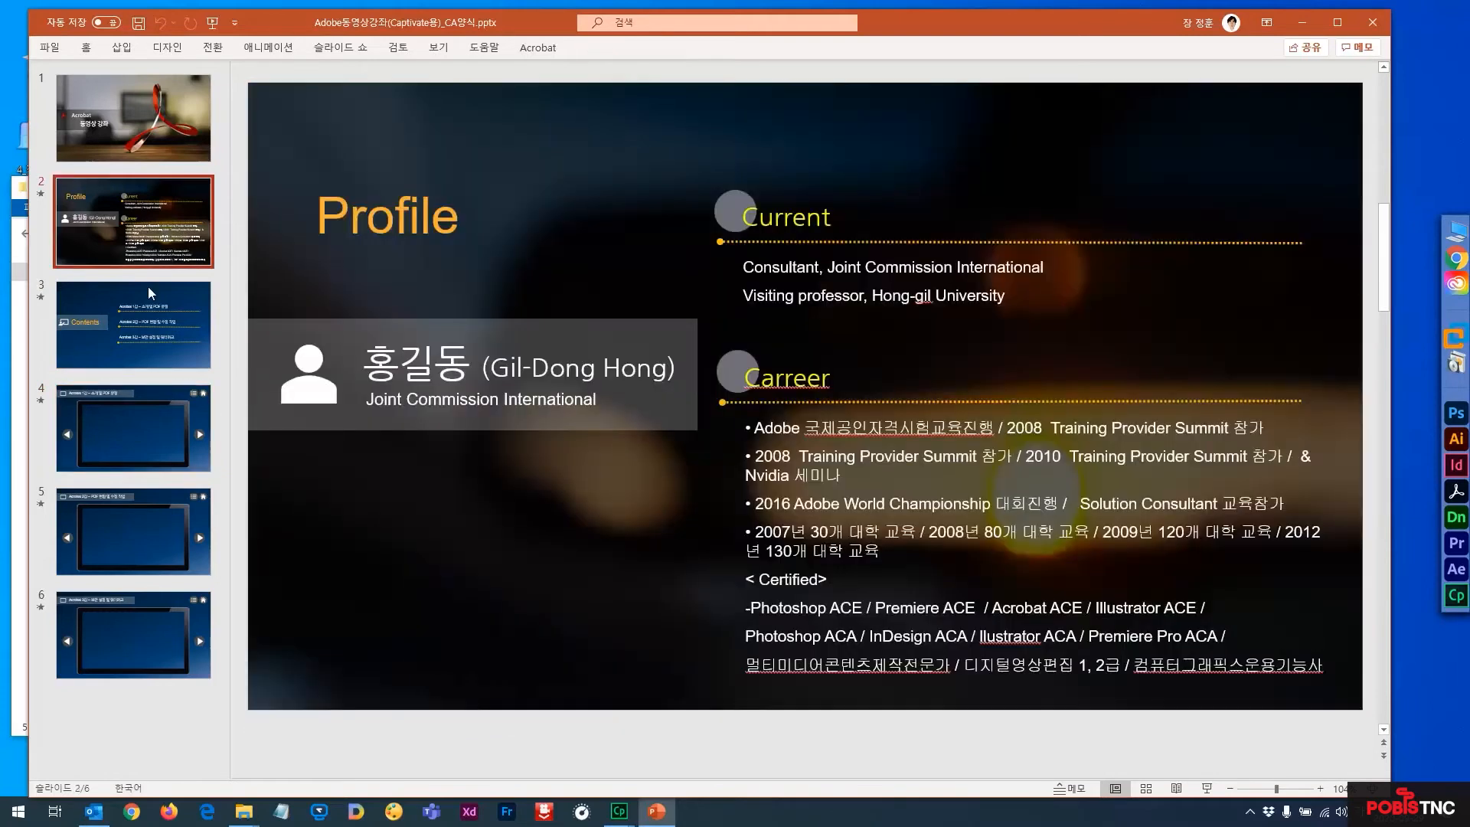
{"action": "left_click", "coordinate": [146, 322]}
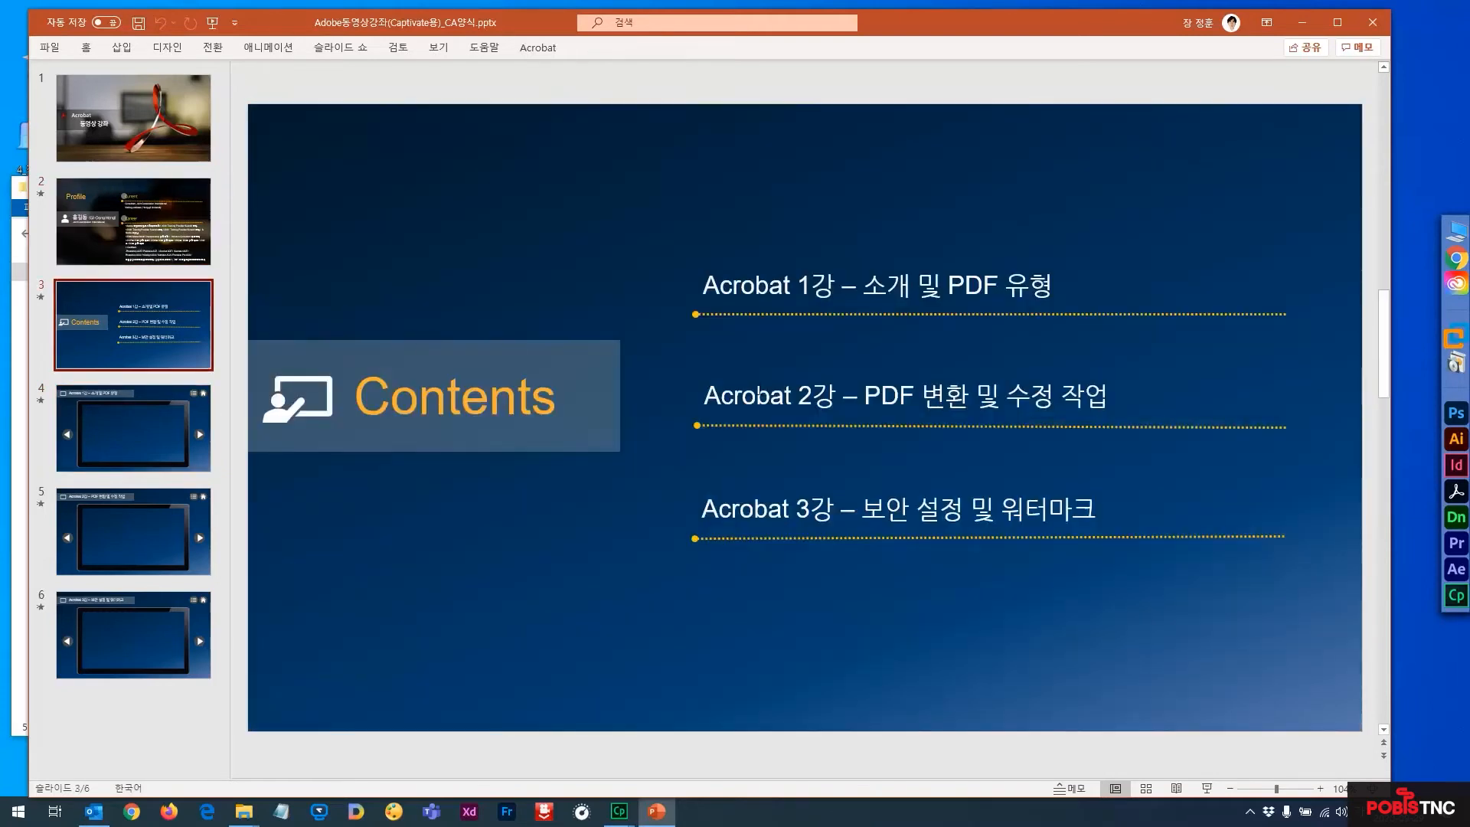
{"action": "left_click", "coordinate": [758, 395]}
{"action": "left_click", "coordinate": [136, 531]}
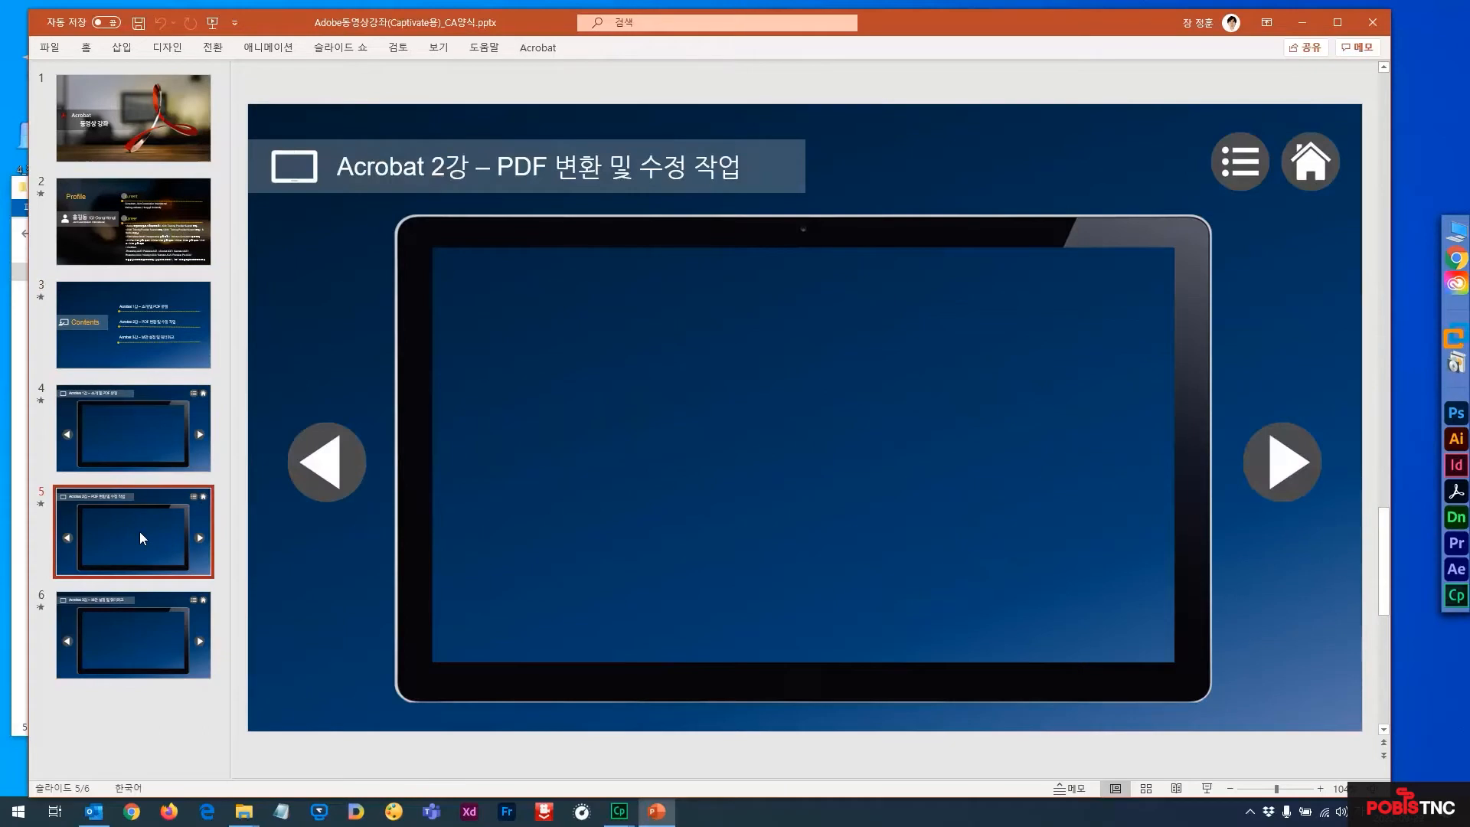
{"action": "left_click", "coordinate": [1293, 173]}
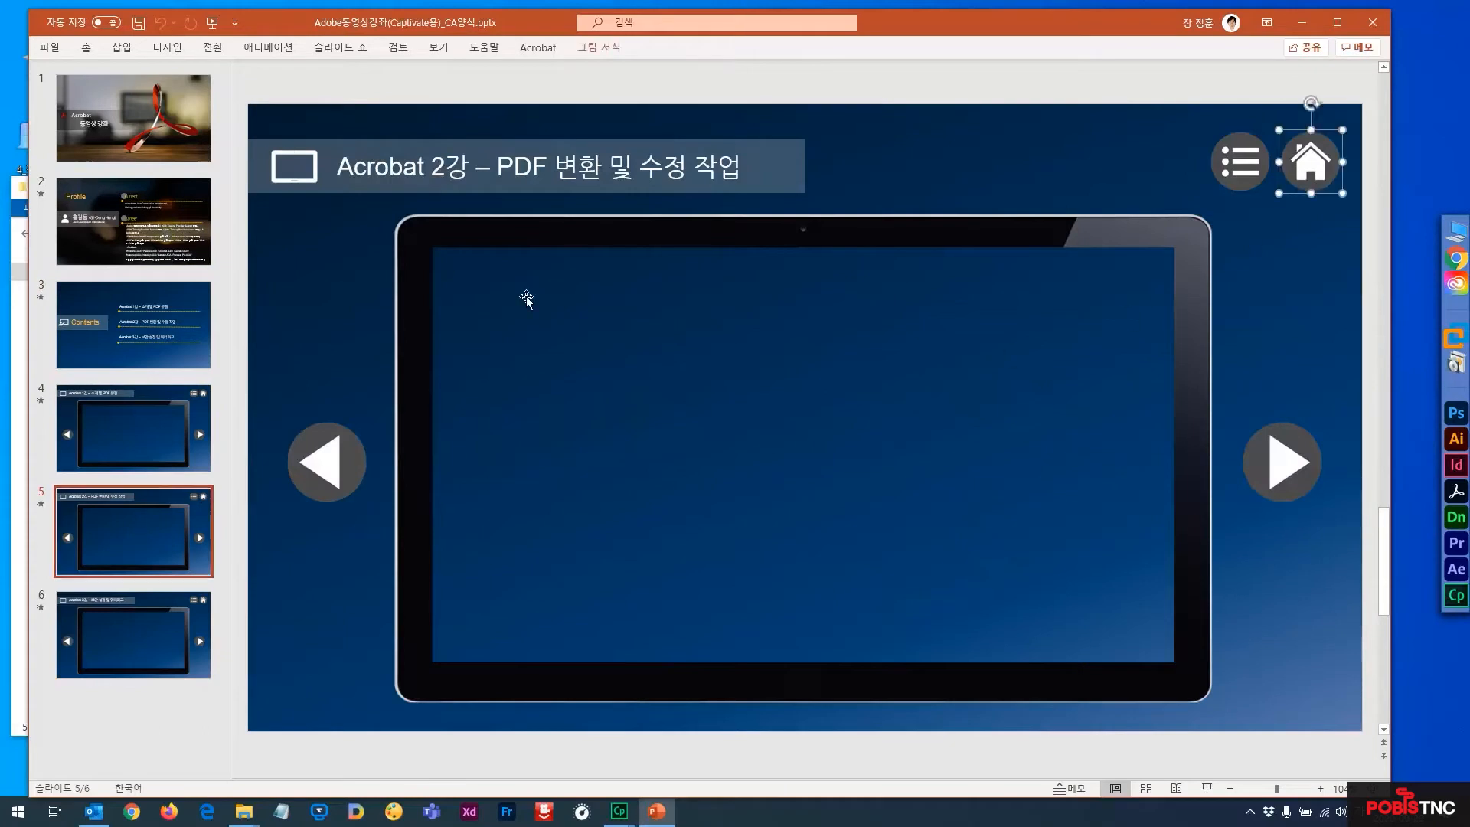
{"action": "left_click", "coordinate": [171, 340]}
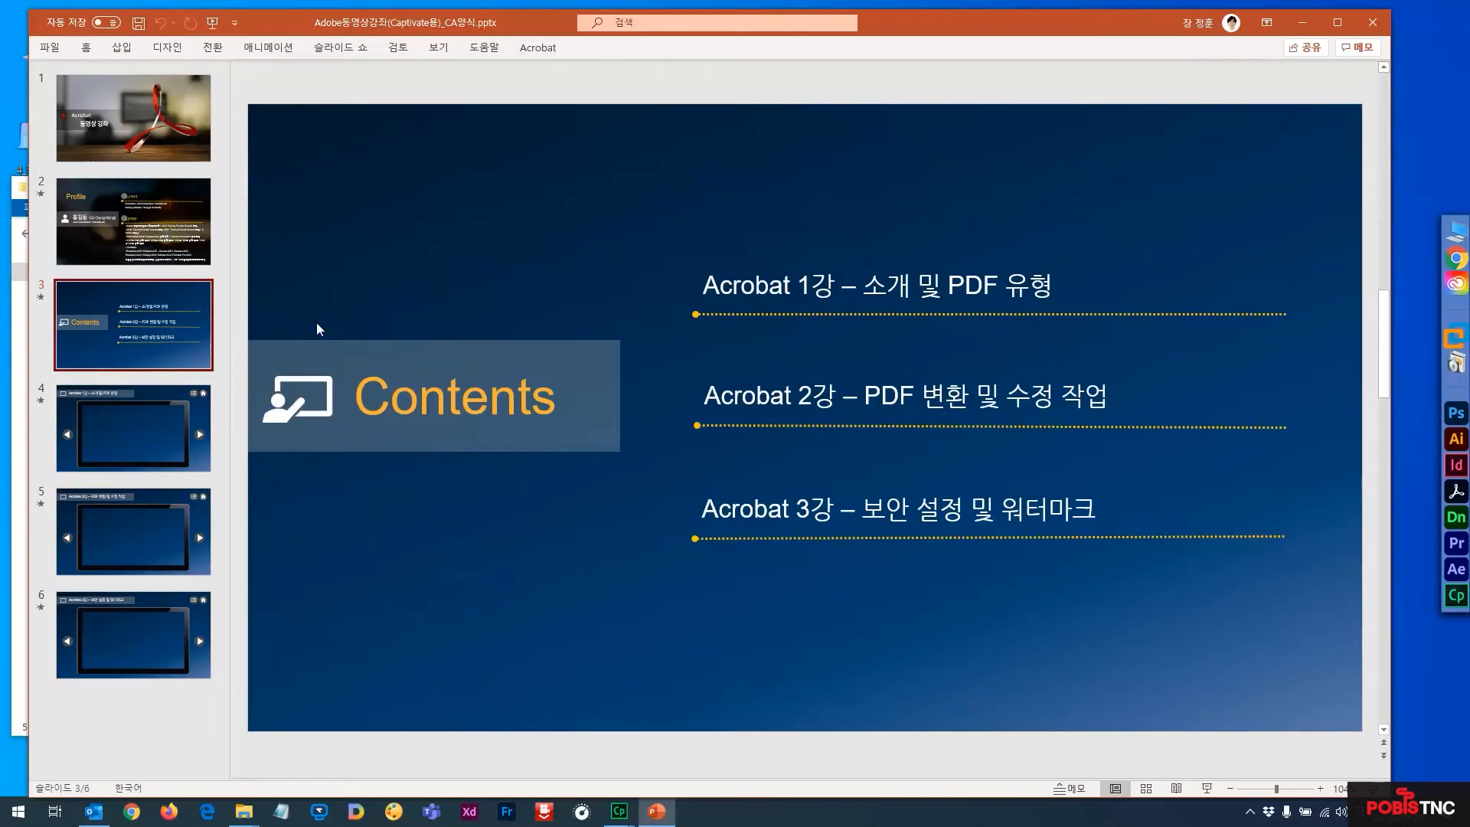
{"action": "left_click", "coordinate": [1372, 23]}
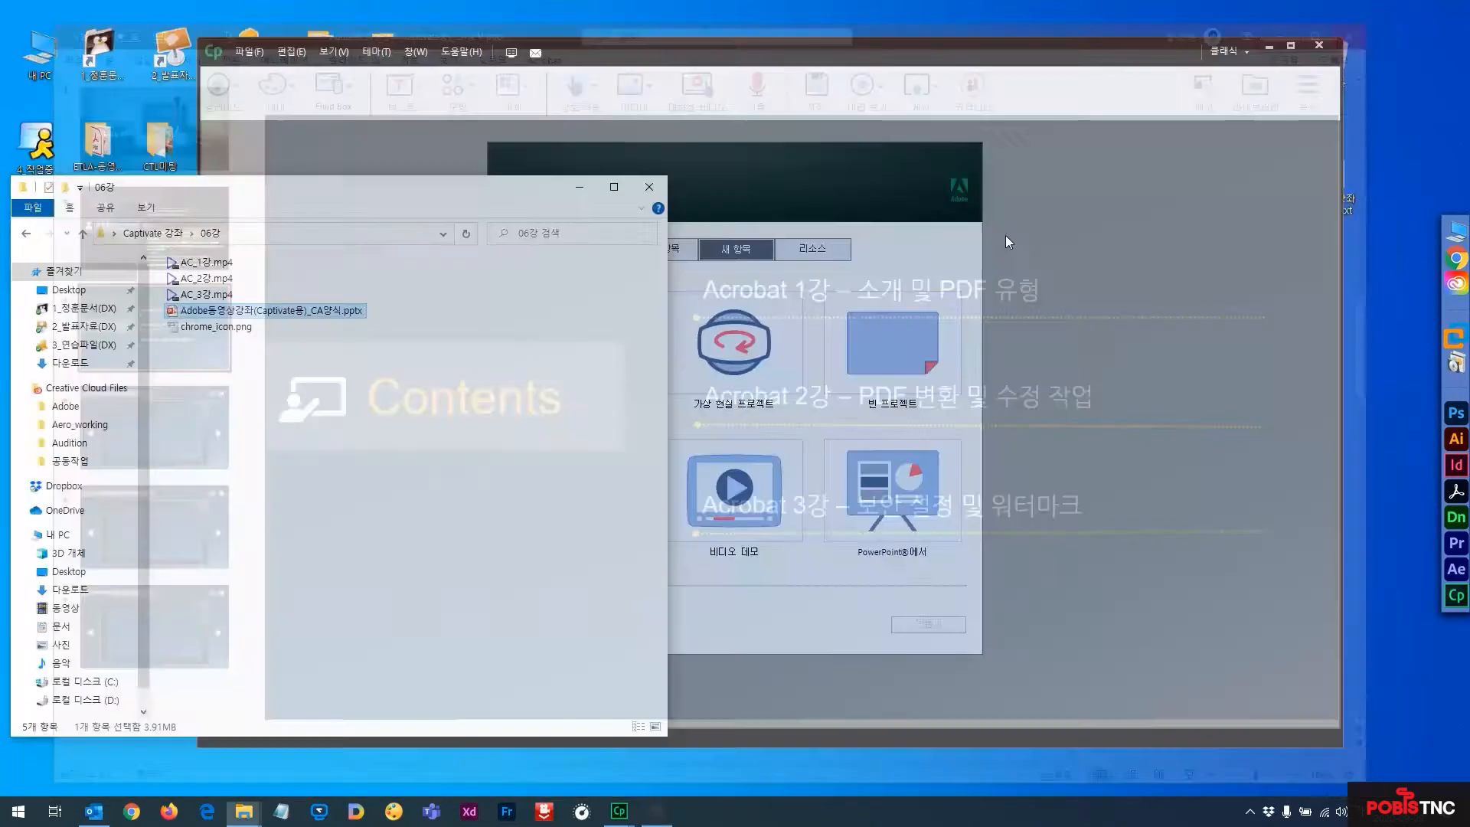
In Adobe Captivate, create a project from Adobe동영상강좌(Captivate용)_CA양식.pptx in the 06강 folder, including all slides at 1410 x 793 and accepting the resolution difference.
{"action": "left_click", "coordinate": [919, 249]}
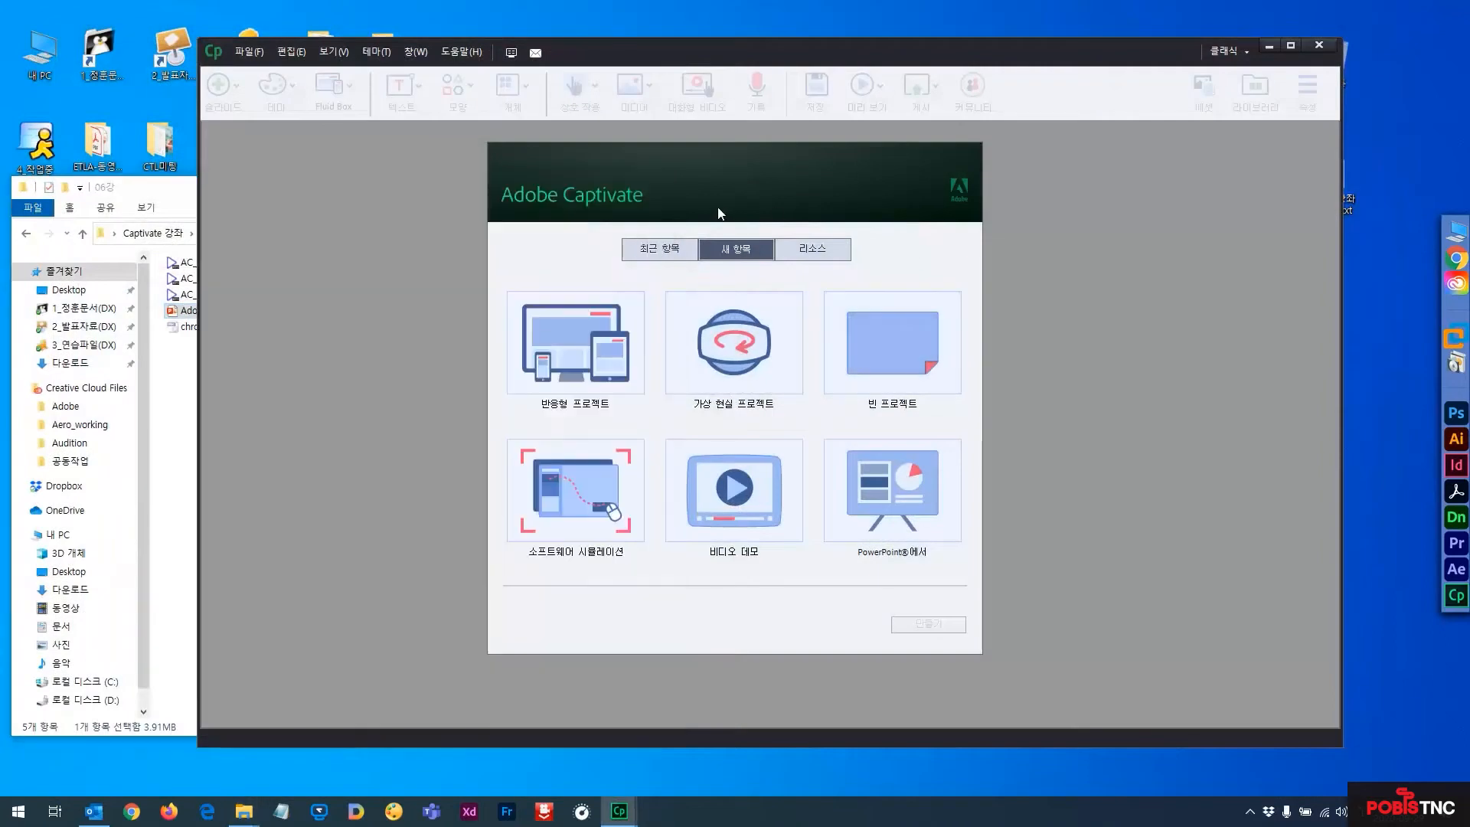
{"action": "left_click", "coordinate": [885, 511]}
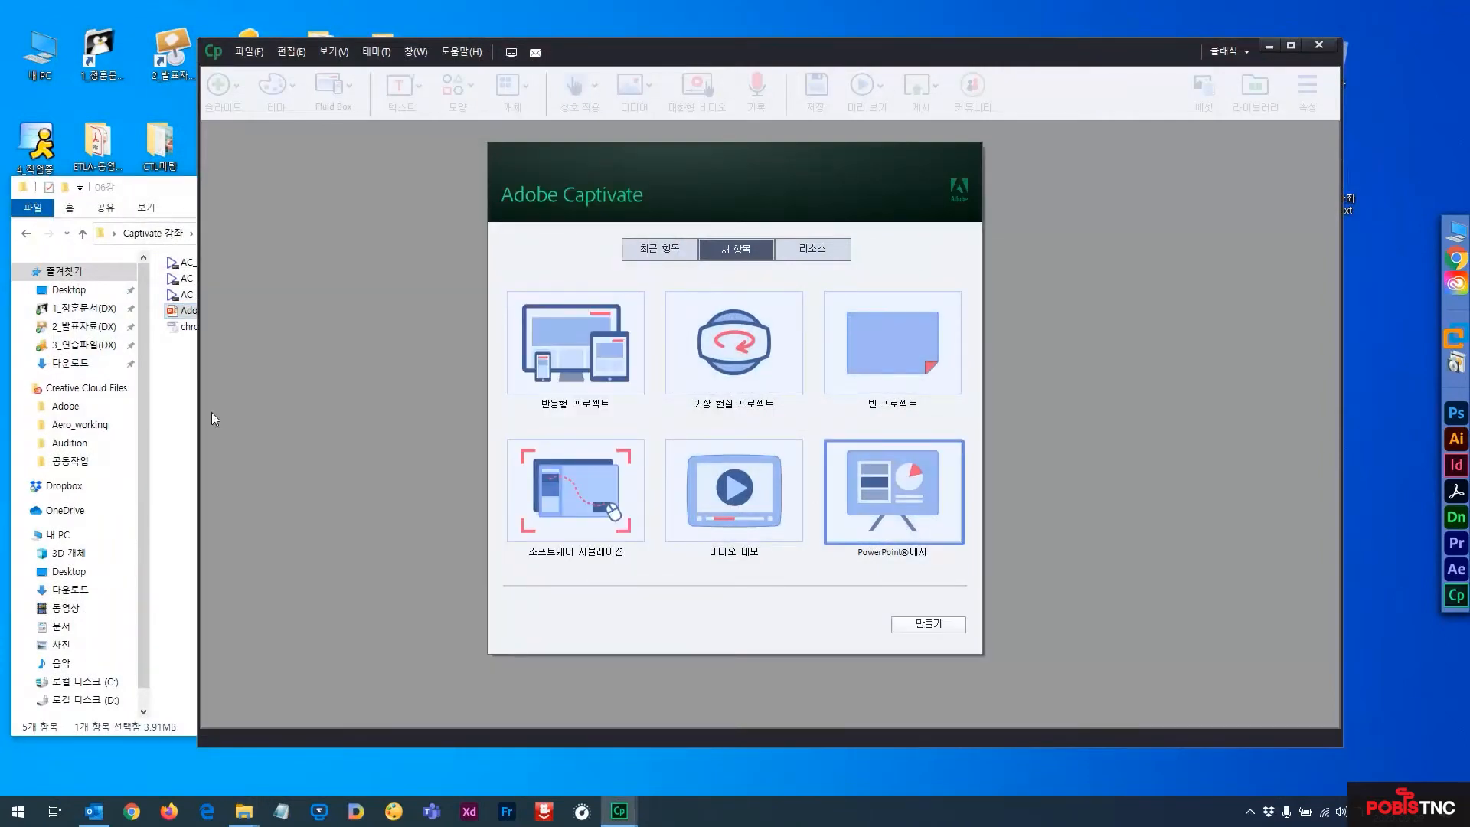
{"action": "left_click", "coordinate": [928, 625]}
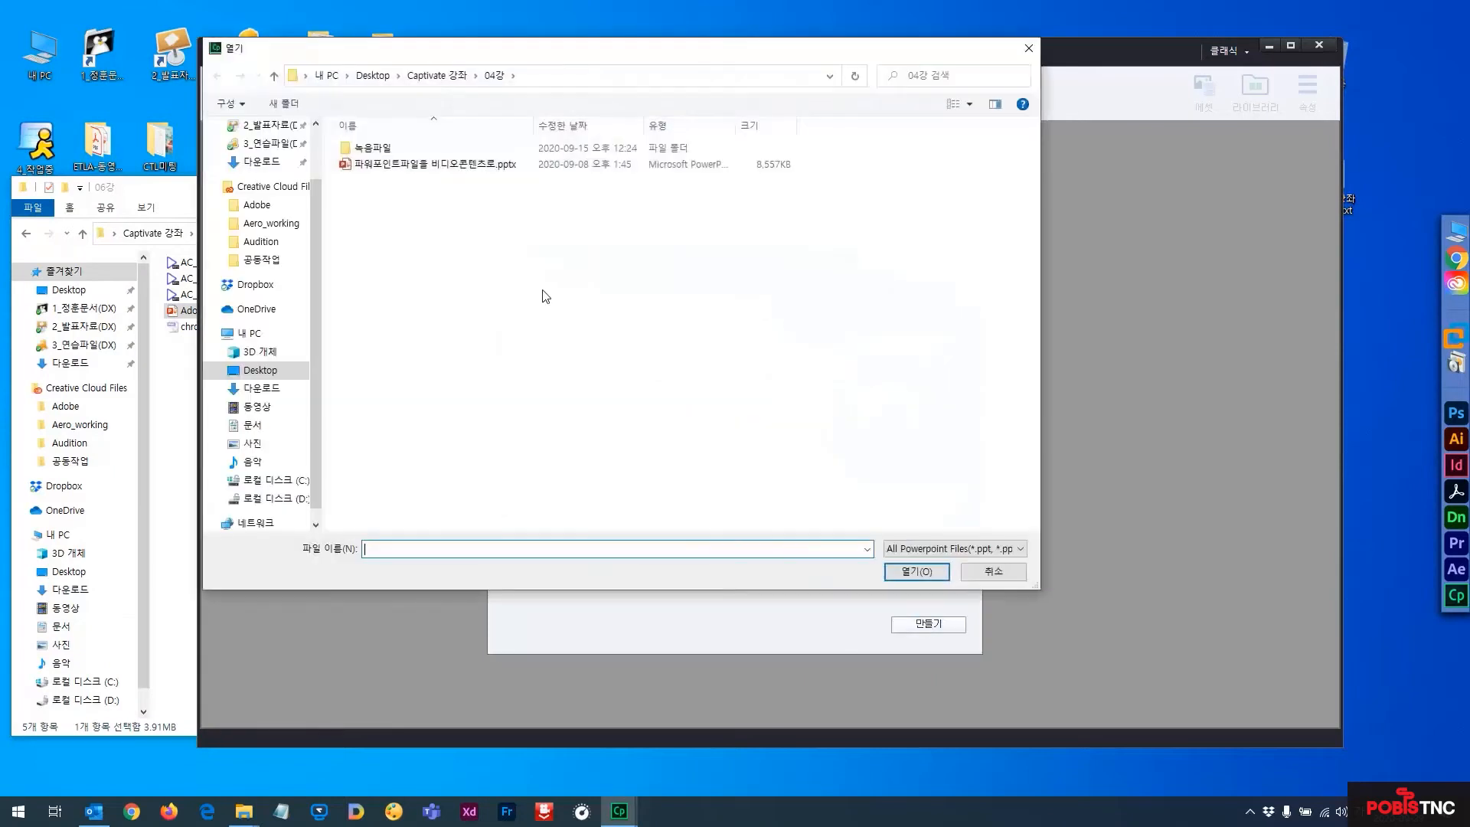
{"action": "left_click", "coordinate": [433, 75]}
{"action": "double_click", "coordinate": [368, 230]}
{"action": "left_click", "coordinate": [421, 150]}
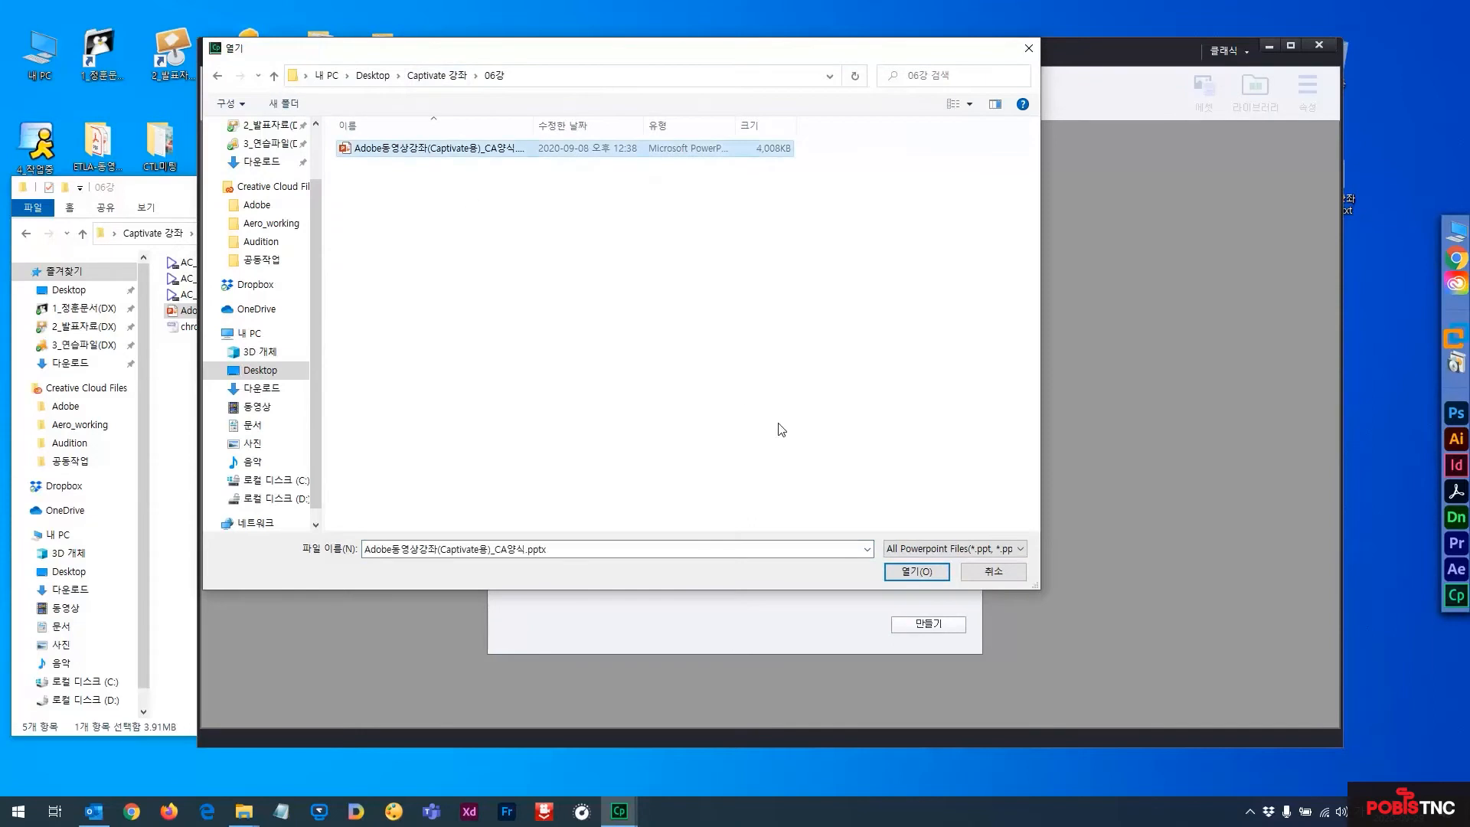
{"action": "left_click", "coordinate": [916, 571]}
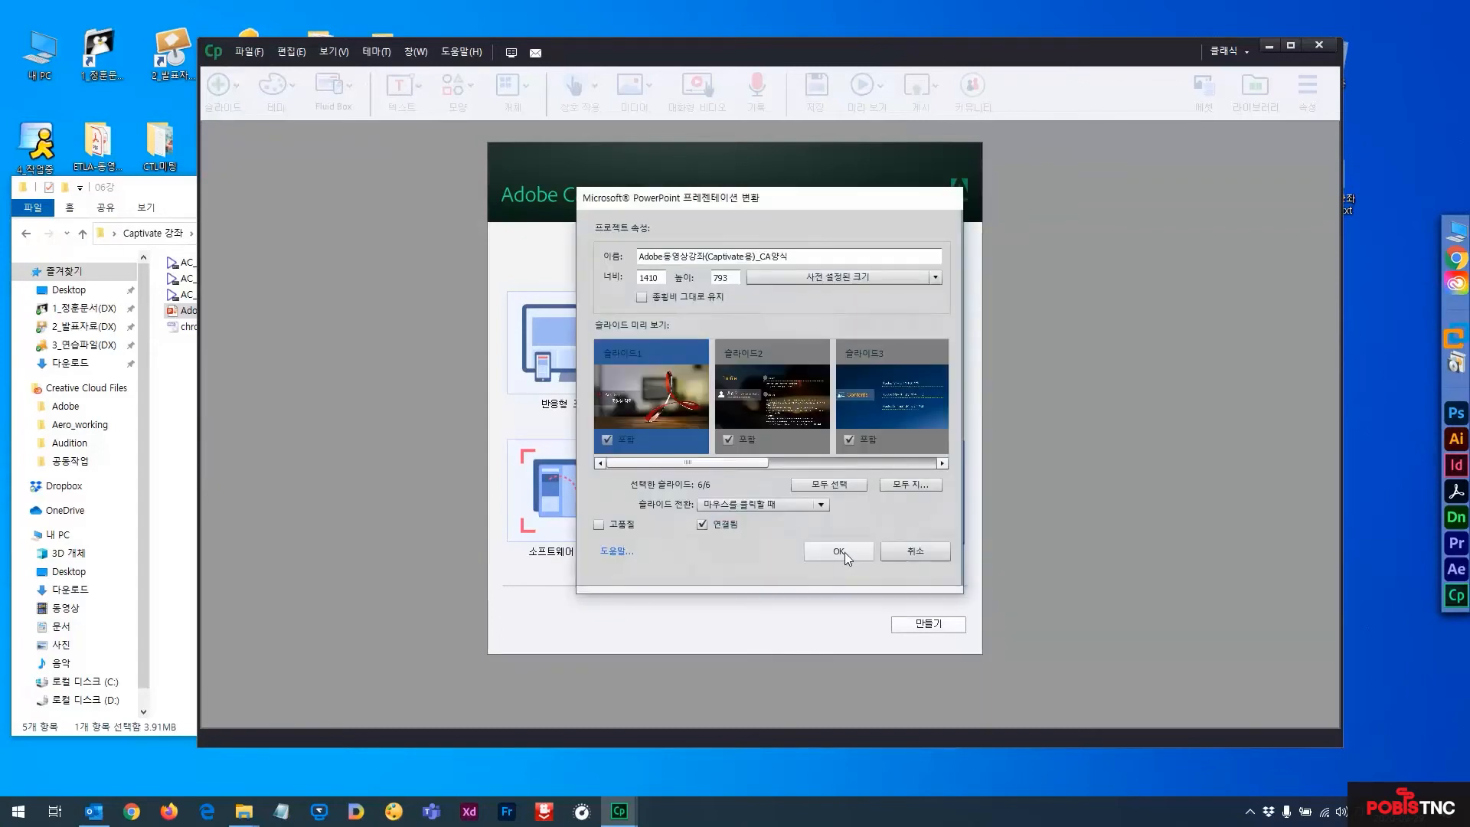
{"action": "left_click", "coordinate": [844, 553]}
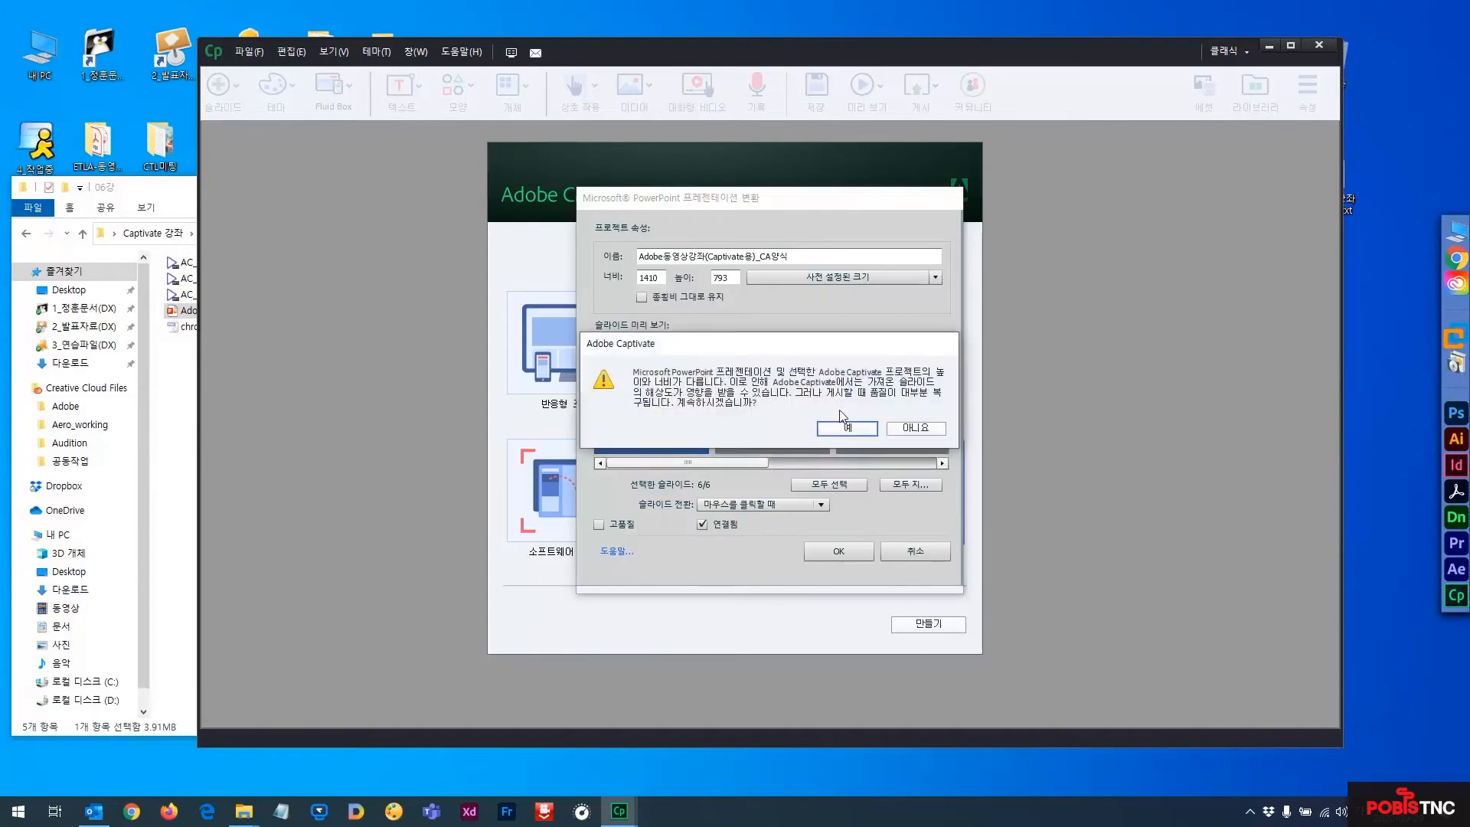
{"action": "left_click", "coordinate": [845, 430]}
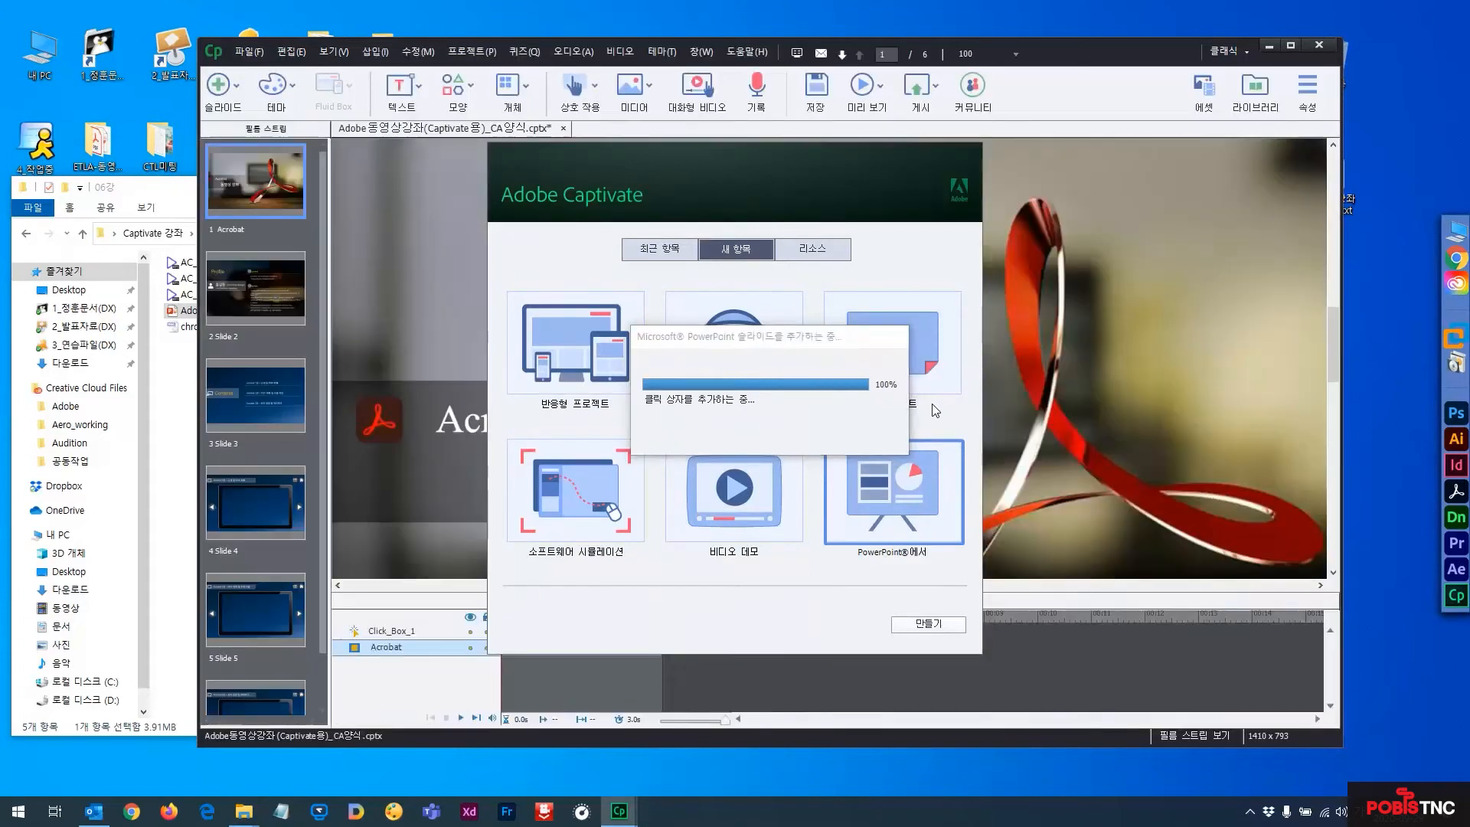
Maximize the project window and review each imported slide, returning to the Acrobat title slide.
{"action": "left_click_drag", "start_coordinate": [1203, 62], "coordinate": [1161, 73]}
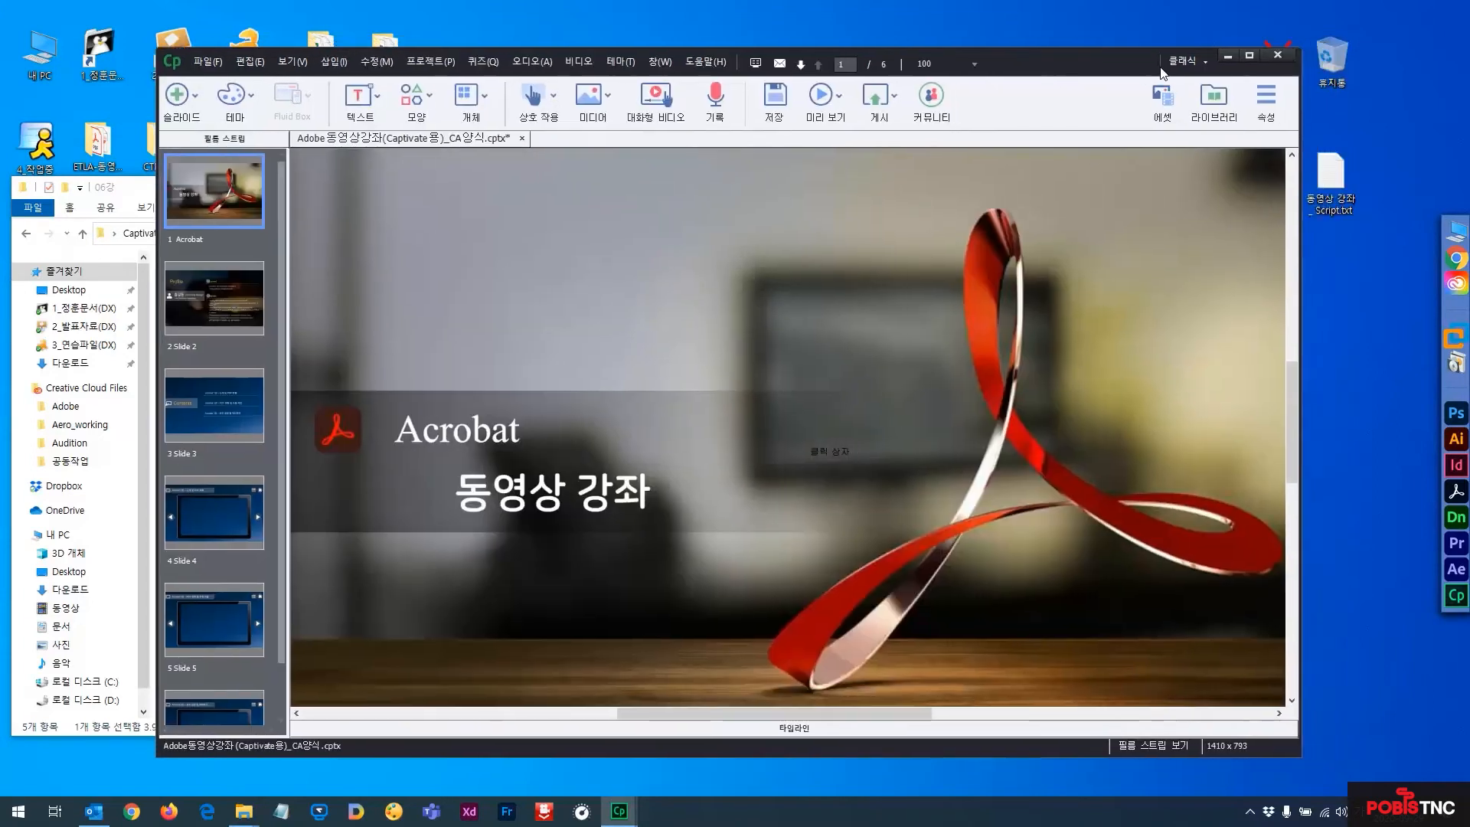
{"action": "left_click", "coordinate": [1252, 59]}
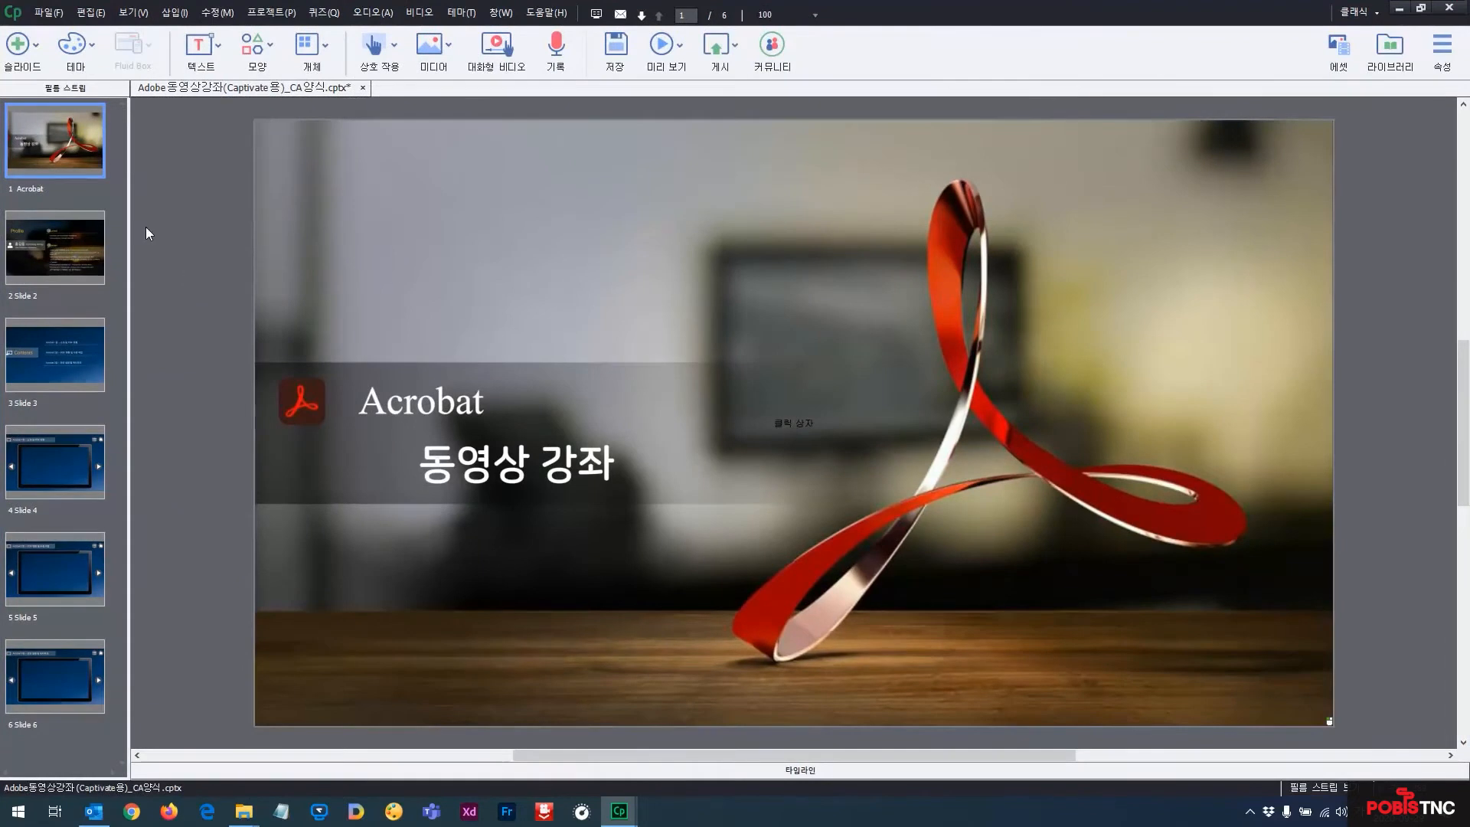
{"action": "left_click", "coordinate": [66, 249]}
{"action": "left_click", "coordinate": [69, 341]}
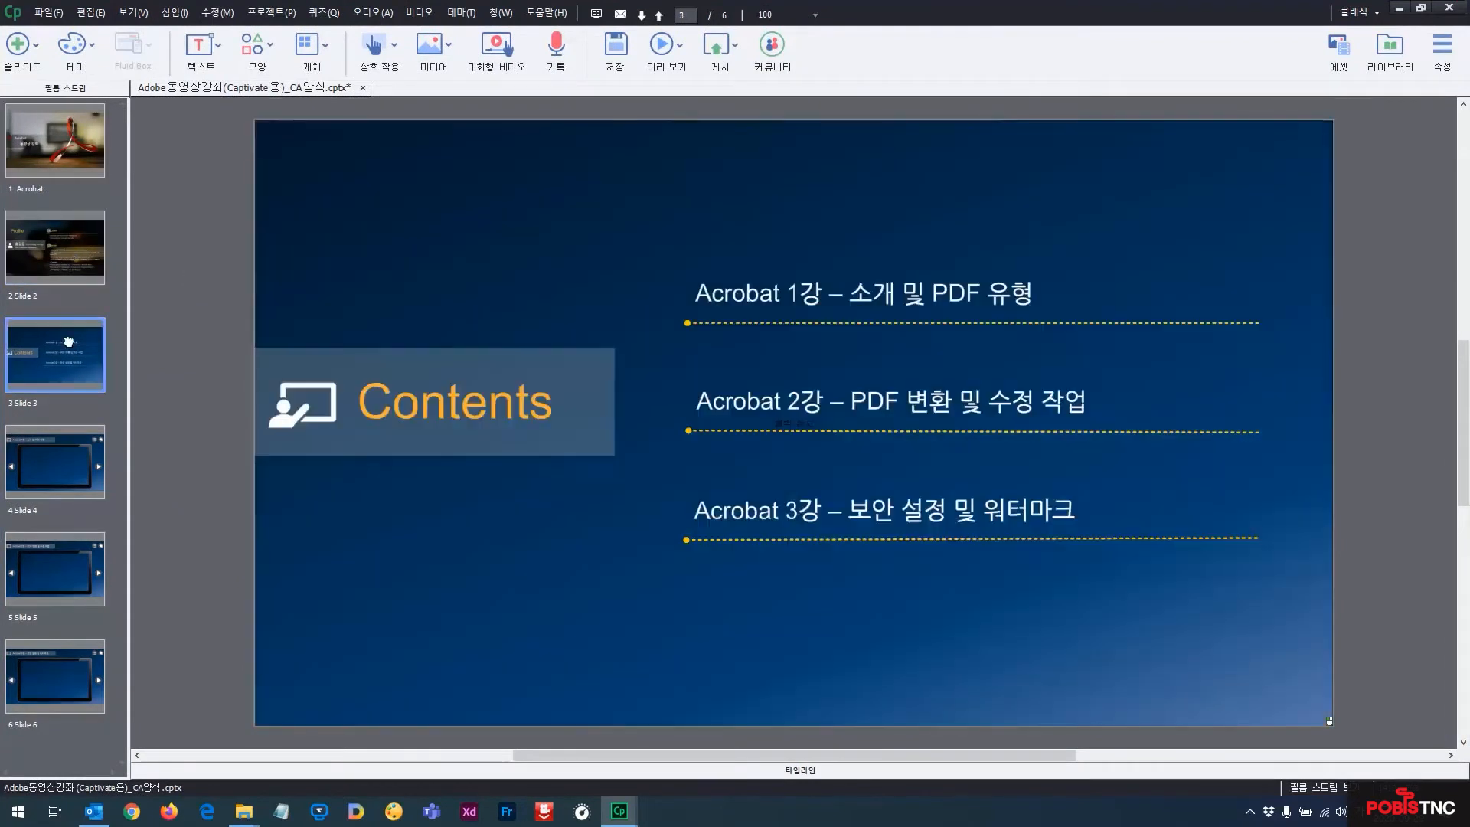
{"action": "left_click", "coordinate": [66, 452]}
{"action": "left_click", "coordinate": [64, 553]}
{"action": "left_click", "coordinate": [57, 649]}
{"action": "left_click", "coordinate": [50, 151]}
Try shrinking and moving the click box on the title slide, and stretch it back over the whole slide.
{"action": "left_click", "coordinate": [356, 215]}
{"action": "left_click_drag", "start_coordinate": [258, 122], "coordinate": [515, 253]}
{"action": "left_click_drag", "start_coordinate": [623, 318], "coordinate": [379, 231]}
{"action": "left_click_drag", "start_coordinate": [464, 251], "coordinate": [404, 220]}
{"action": "left_click_drag", "start_coordinate": [1068, 600], "coordinate": [1338, 730]}
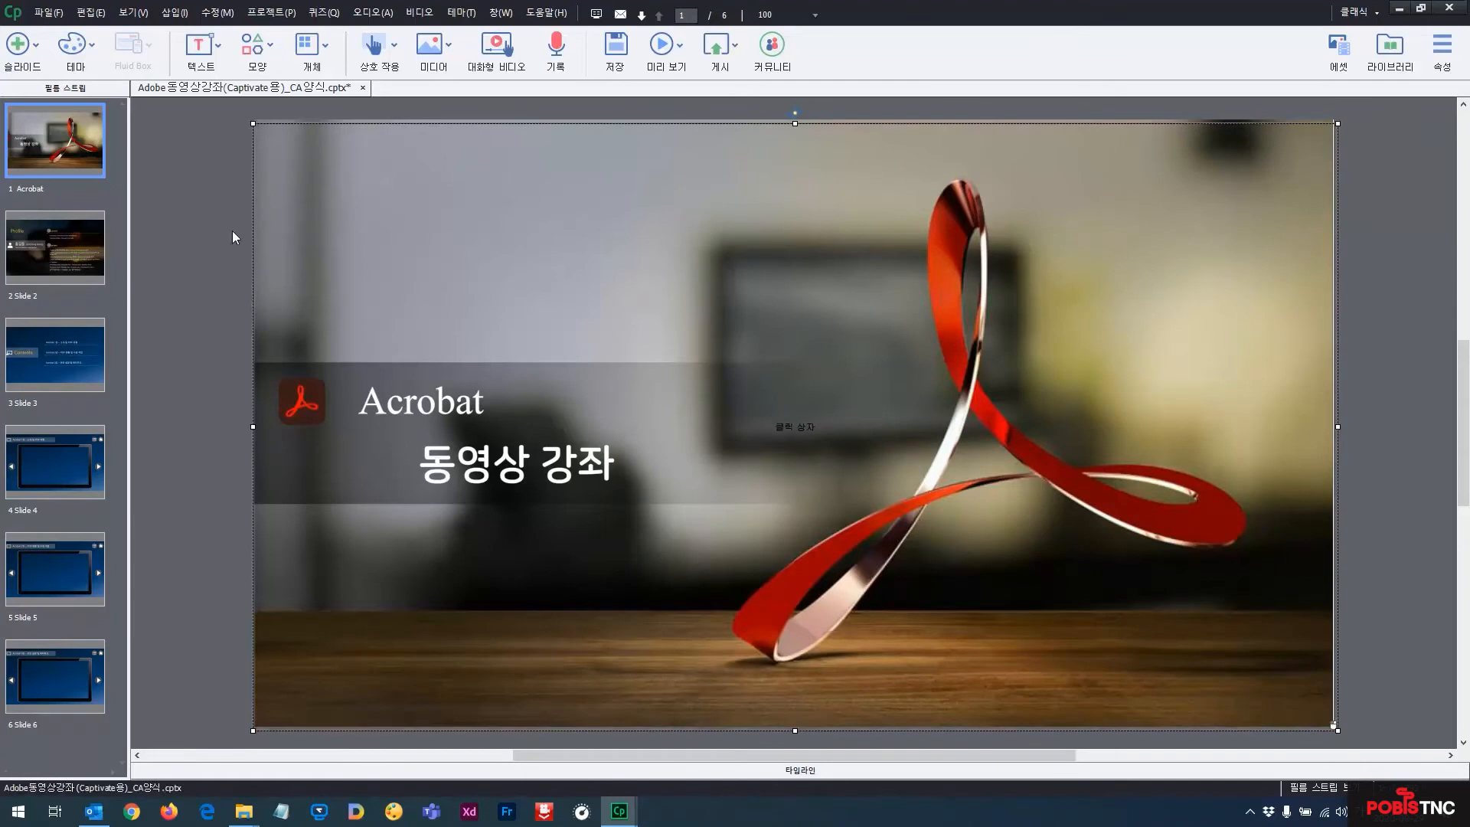
Examine the click boxes on the profile, Contents and Acrobat 1강 slides.
{"action": "left_click", "coordinate": [71, 244]}
{"action": "left_click", "coordinate": [65, 342]}
{"action": "left_click", "coordinate": [63, 450]}
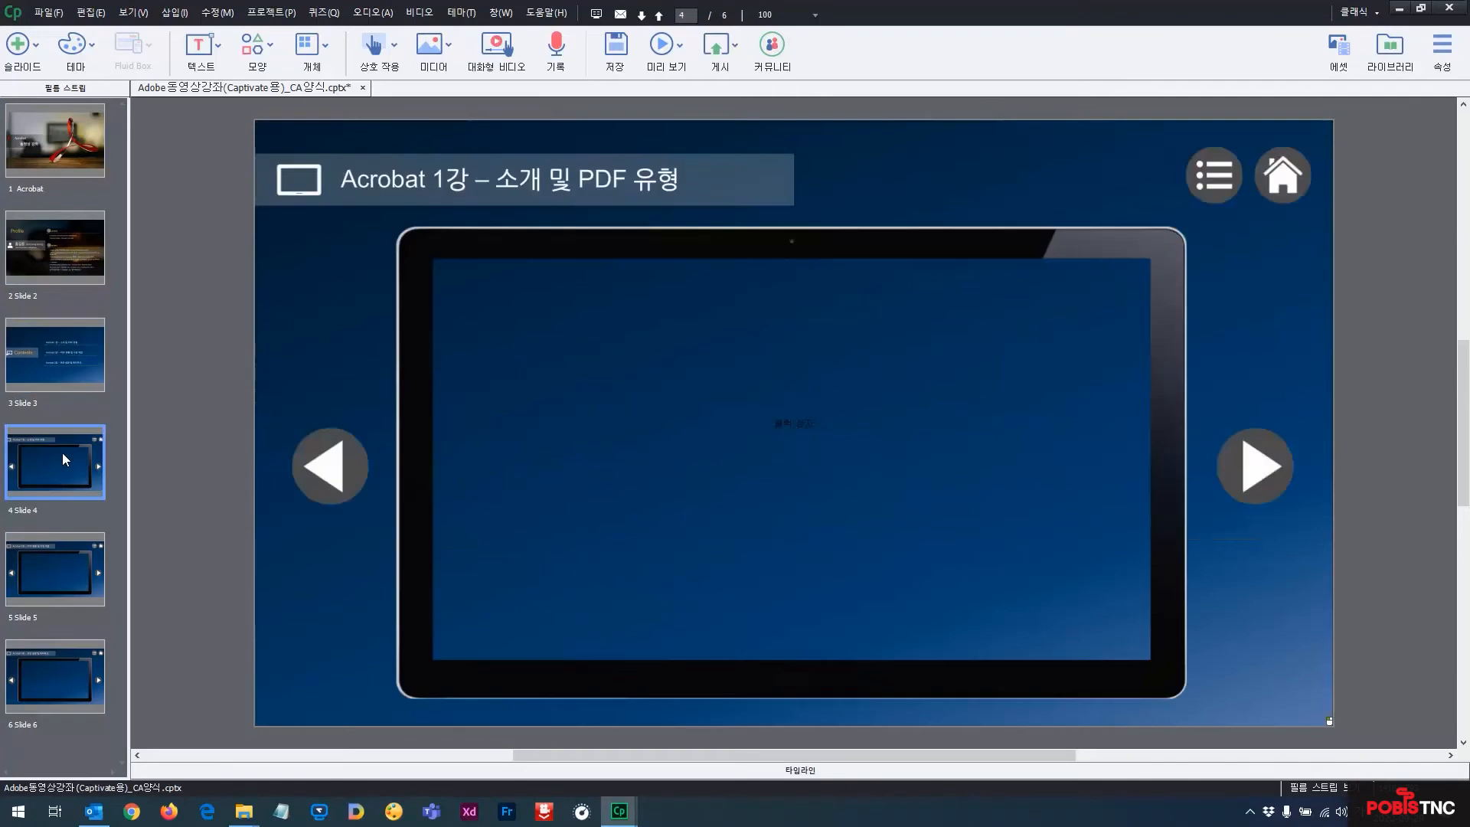
{"action": "left_click", "coordinate": [63, 351]}
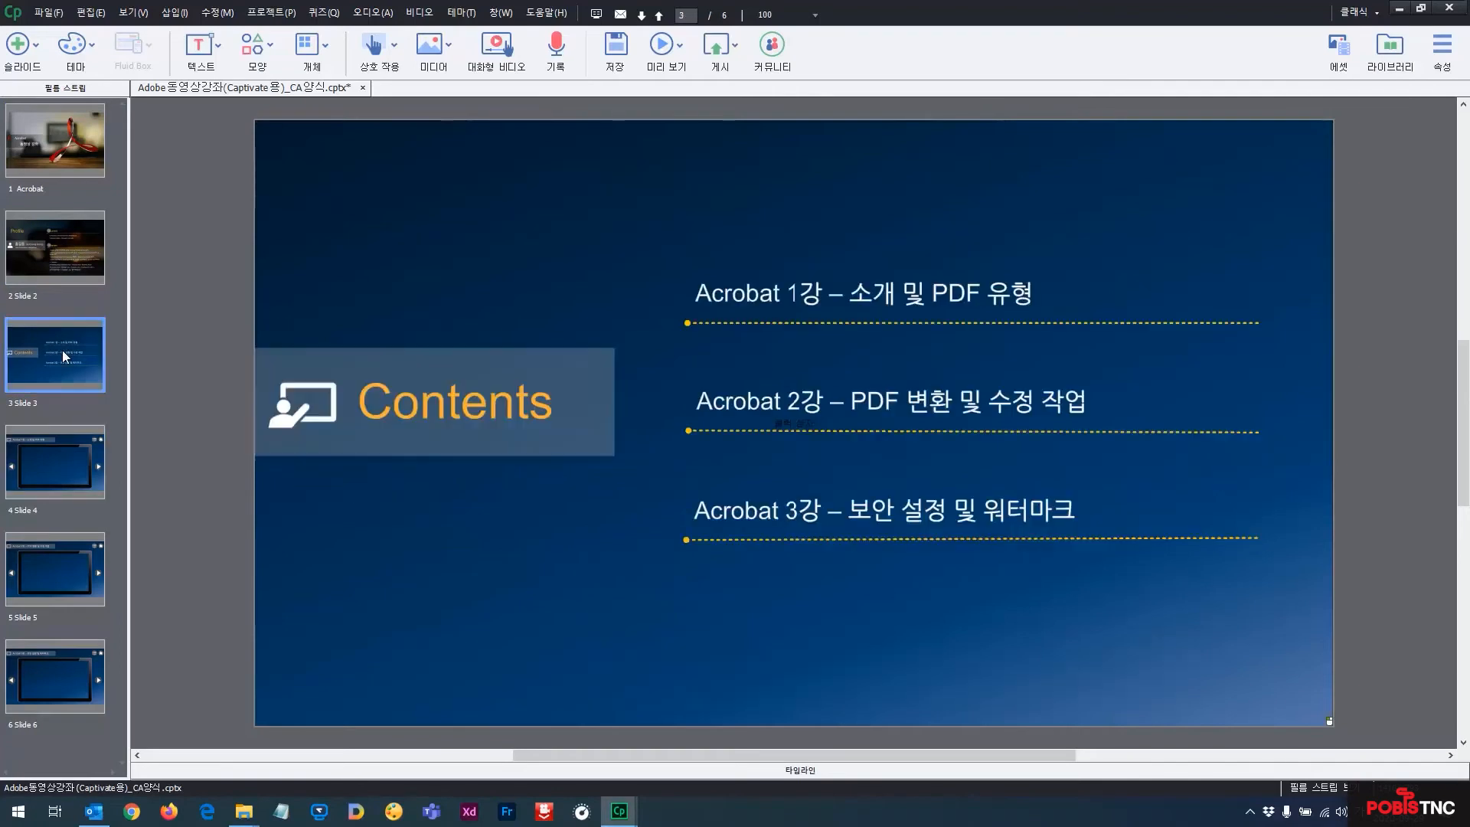
{"action": "left_click", "coordinate": [738, 304]}
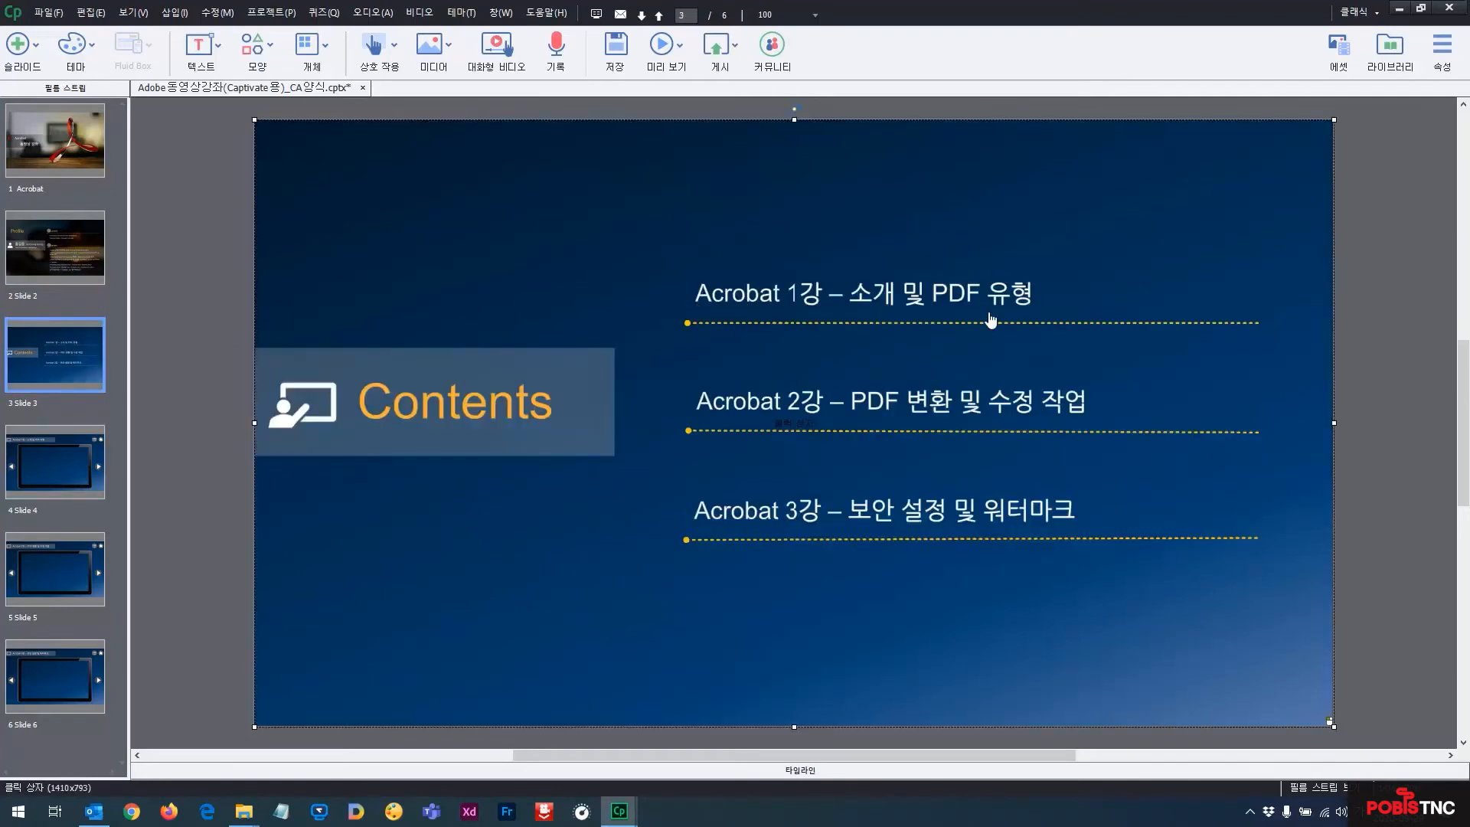
{"action": "left_click", "coordinate": [83, 457]}
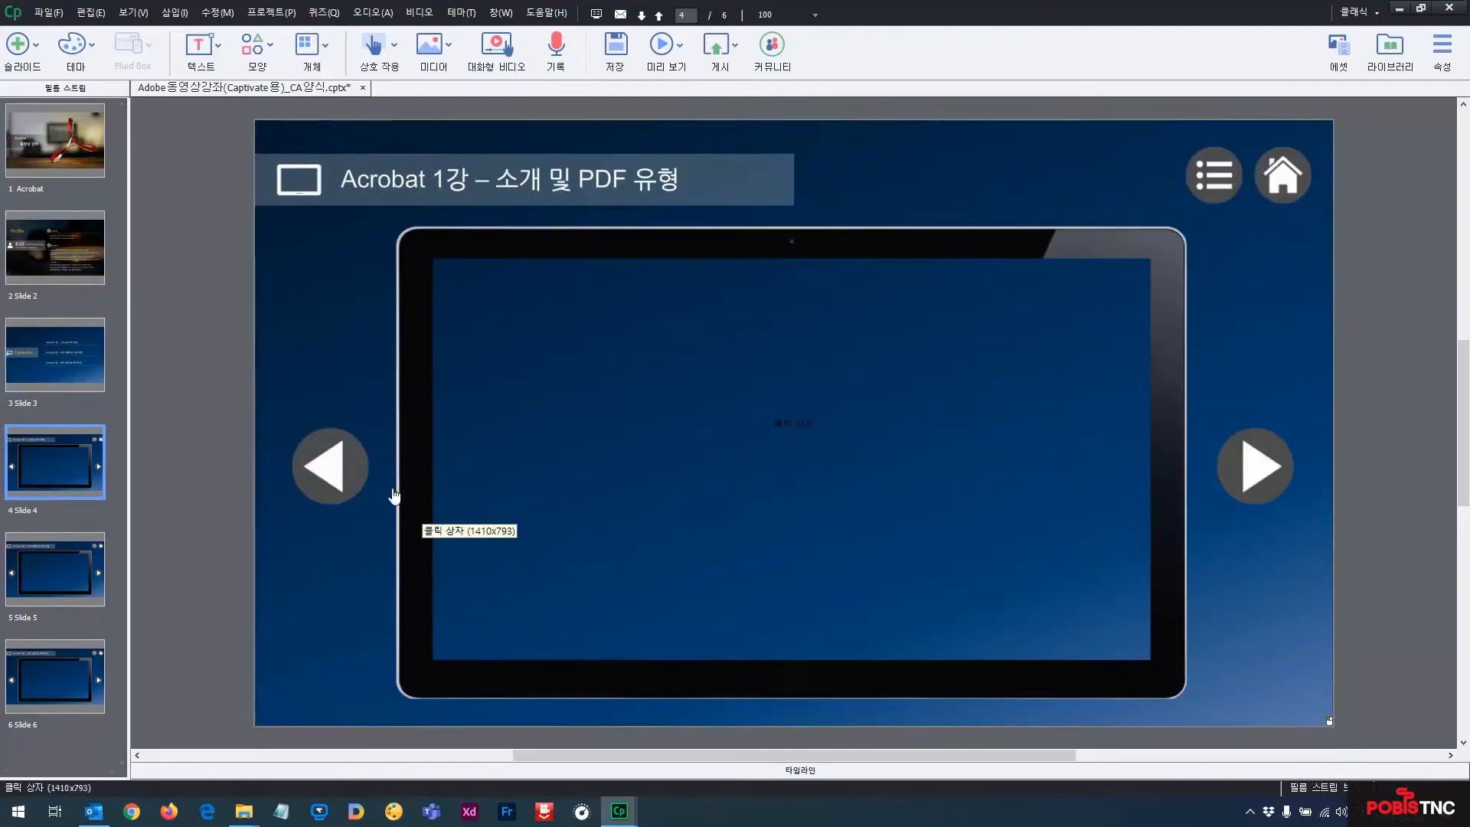
Delete the full-slide click box from the Contents slide.
{"action": "left_click", "coordinate": [100, 370]}
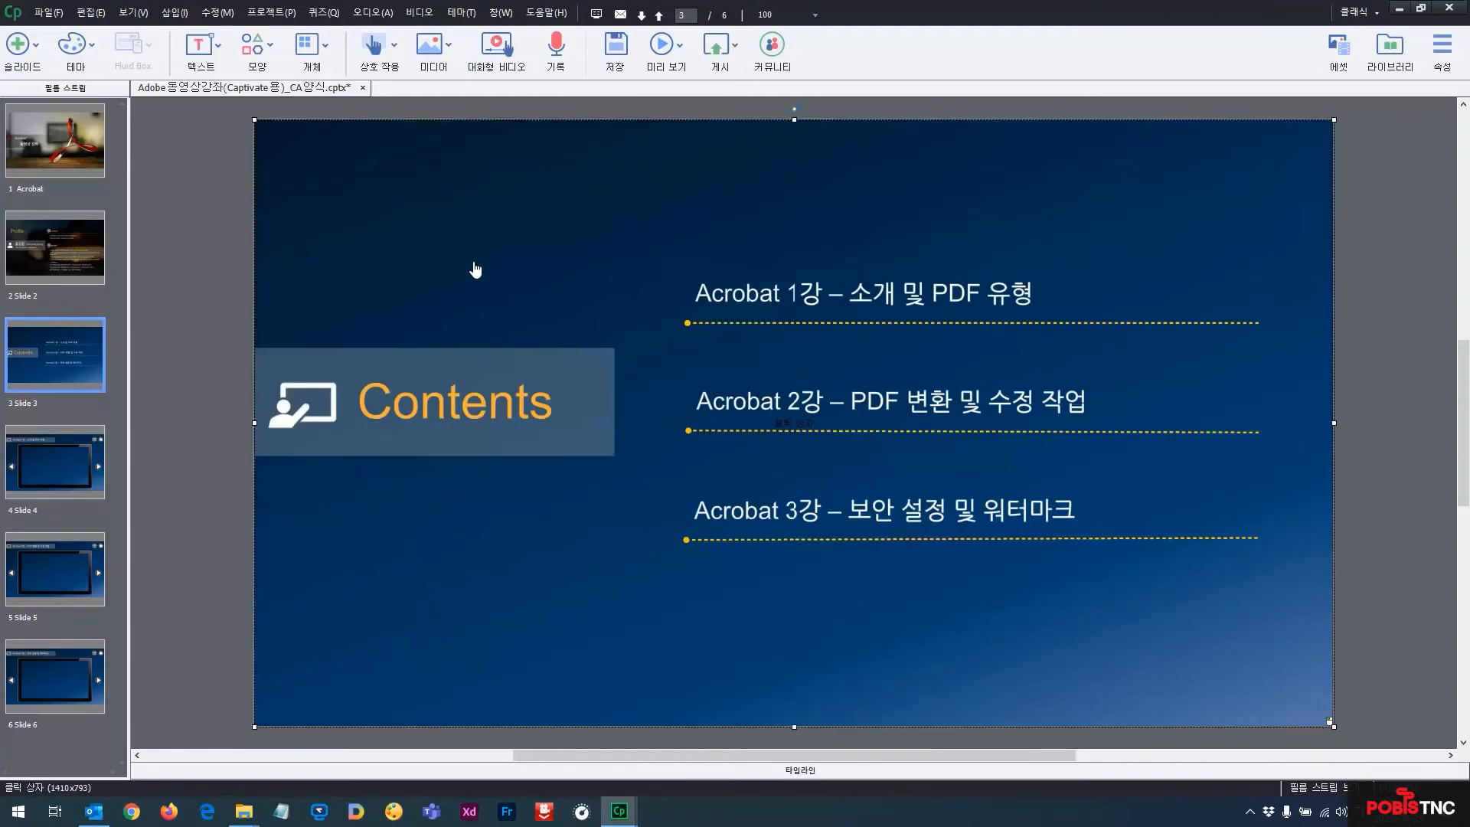
{"action": "mouse_move", "coordinate": [528, 285]}
{"action": "left_mouse_down"}
{"action": "mouse_move", "coordinate": [612, 322]}
{"action": "mouse_move", "coordinate": [610, 292]}
{"action": "mouse_move", "coordinate": [503, 263]}
{"action": "mouse_move", "coordinate": [509, 273]}
{"action": "left_mouse_up"}
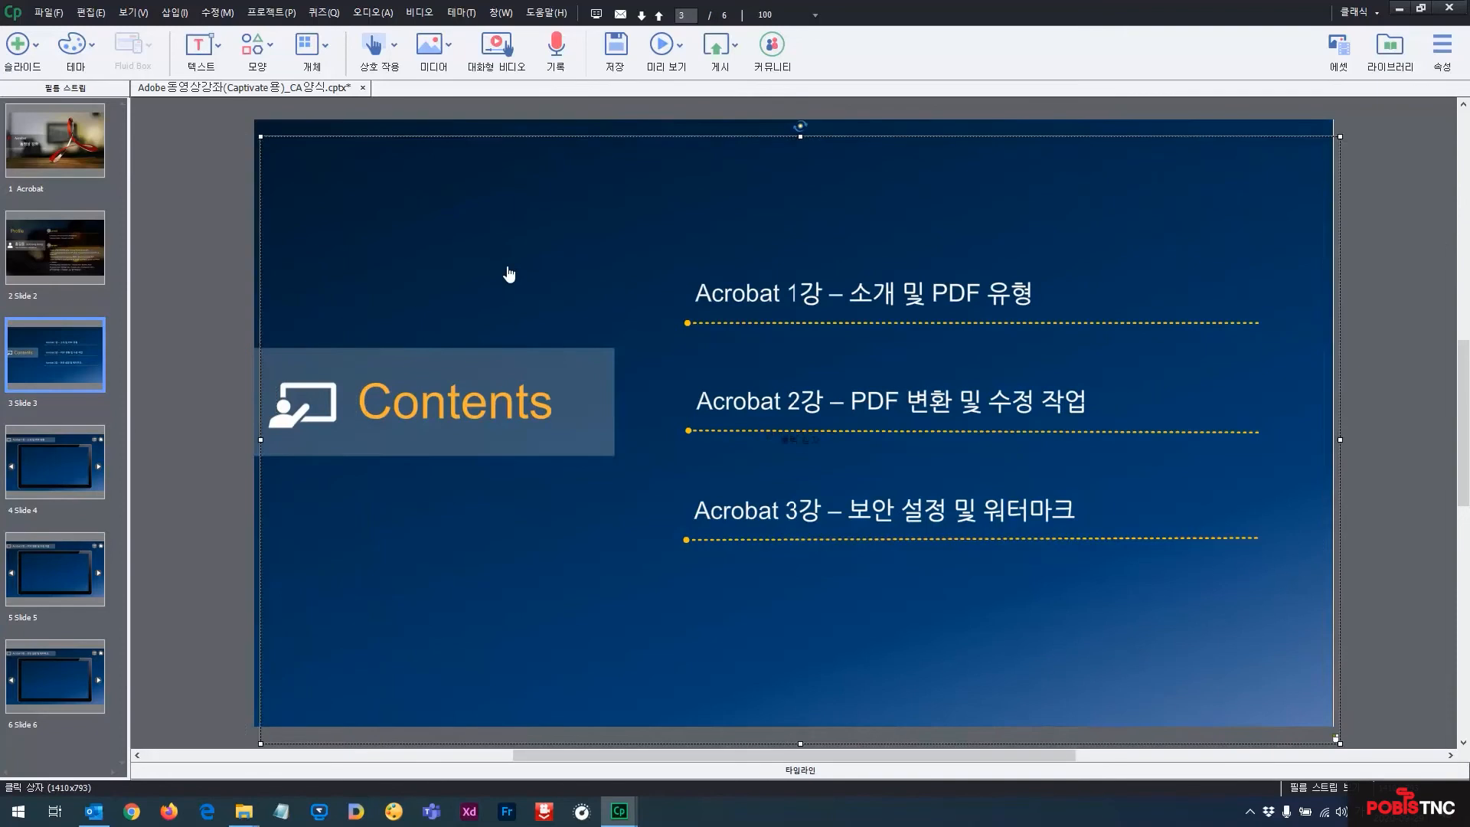
{"action": "key", "text": "Delete"}
{"action": "left_click", "coordinate": [715, 428]}
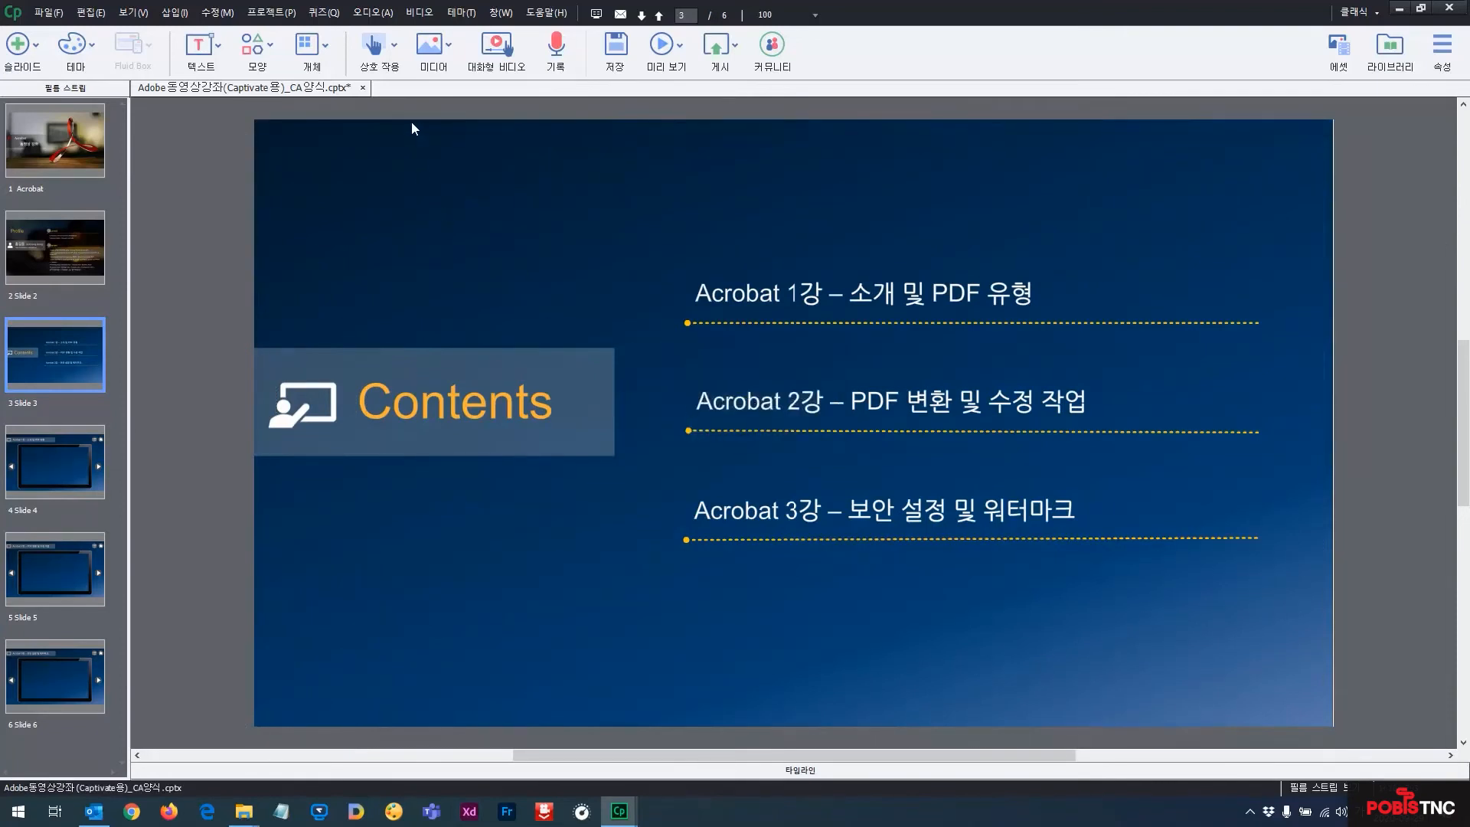
Insert a click box on the Contents slide and fit it over the Acrobat 1강 entry at about 757 x 95.
{"action": "left_click", "coordinate": [400, 61]}
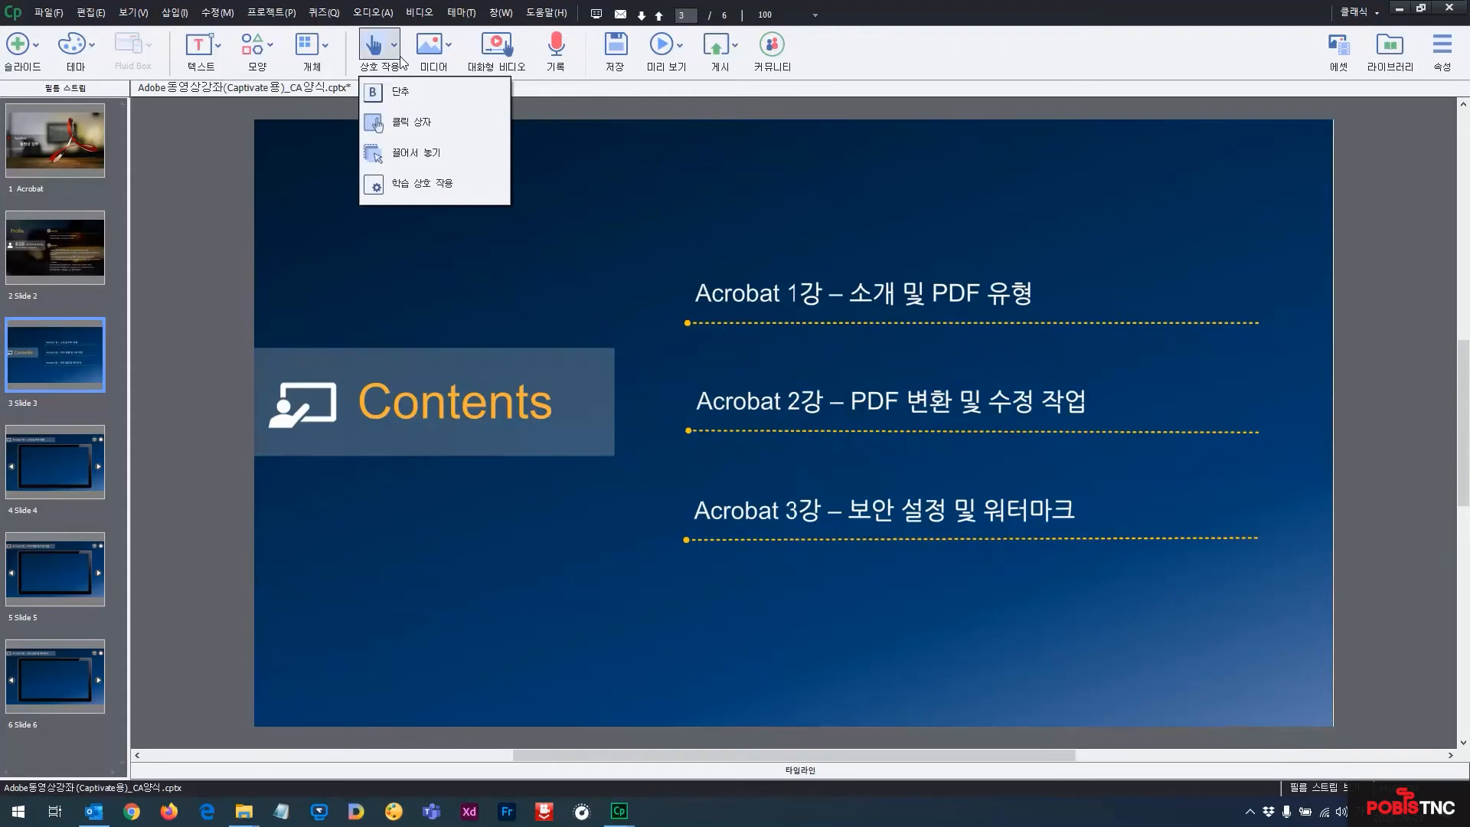
{"action": "left_click", "coordinate": [428, 130]}
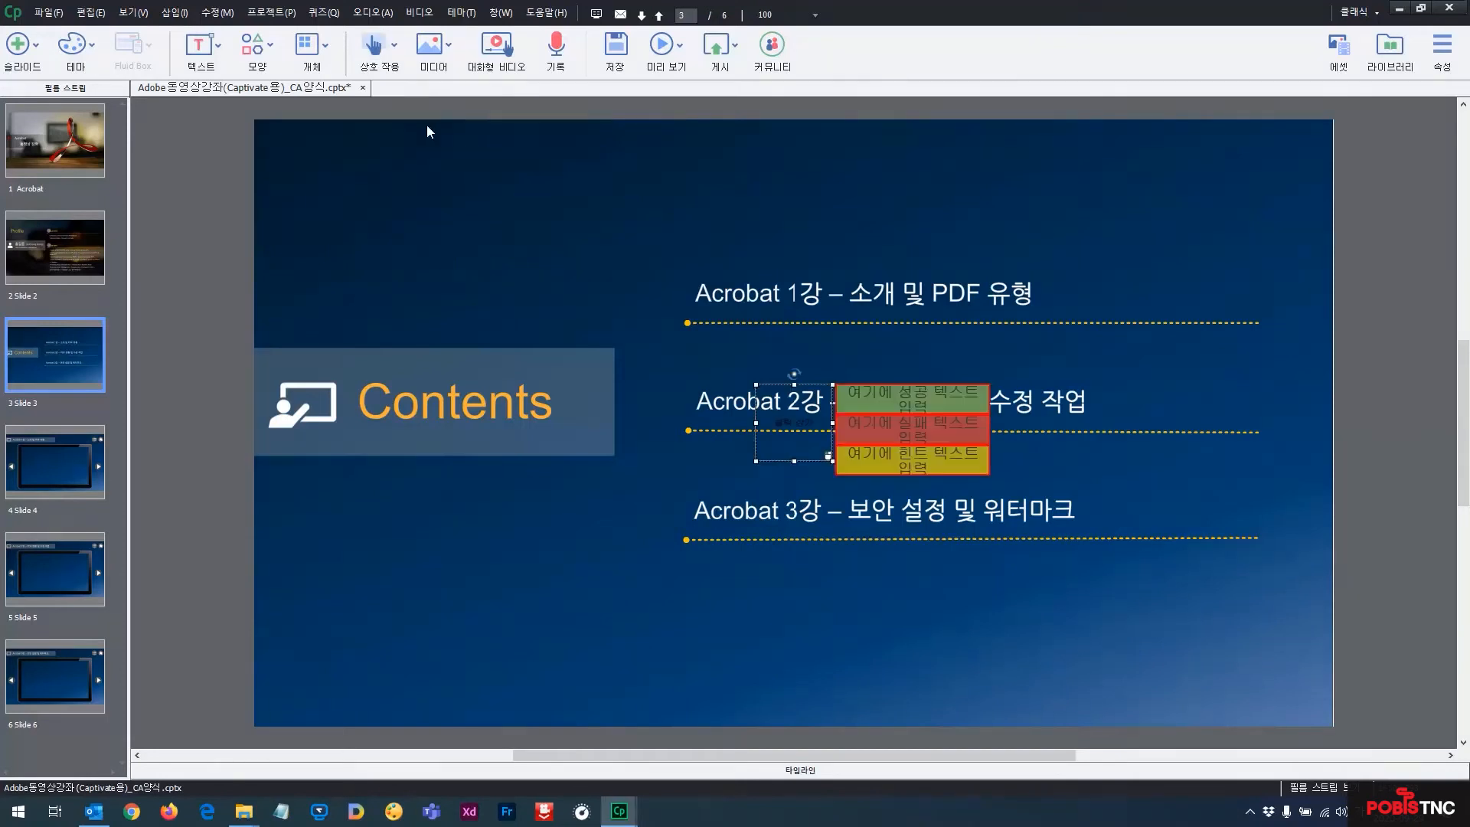
{"action": "left_click_drag", "start_coordinate": [780, 424], "coordinate": [706, 290]}
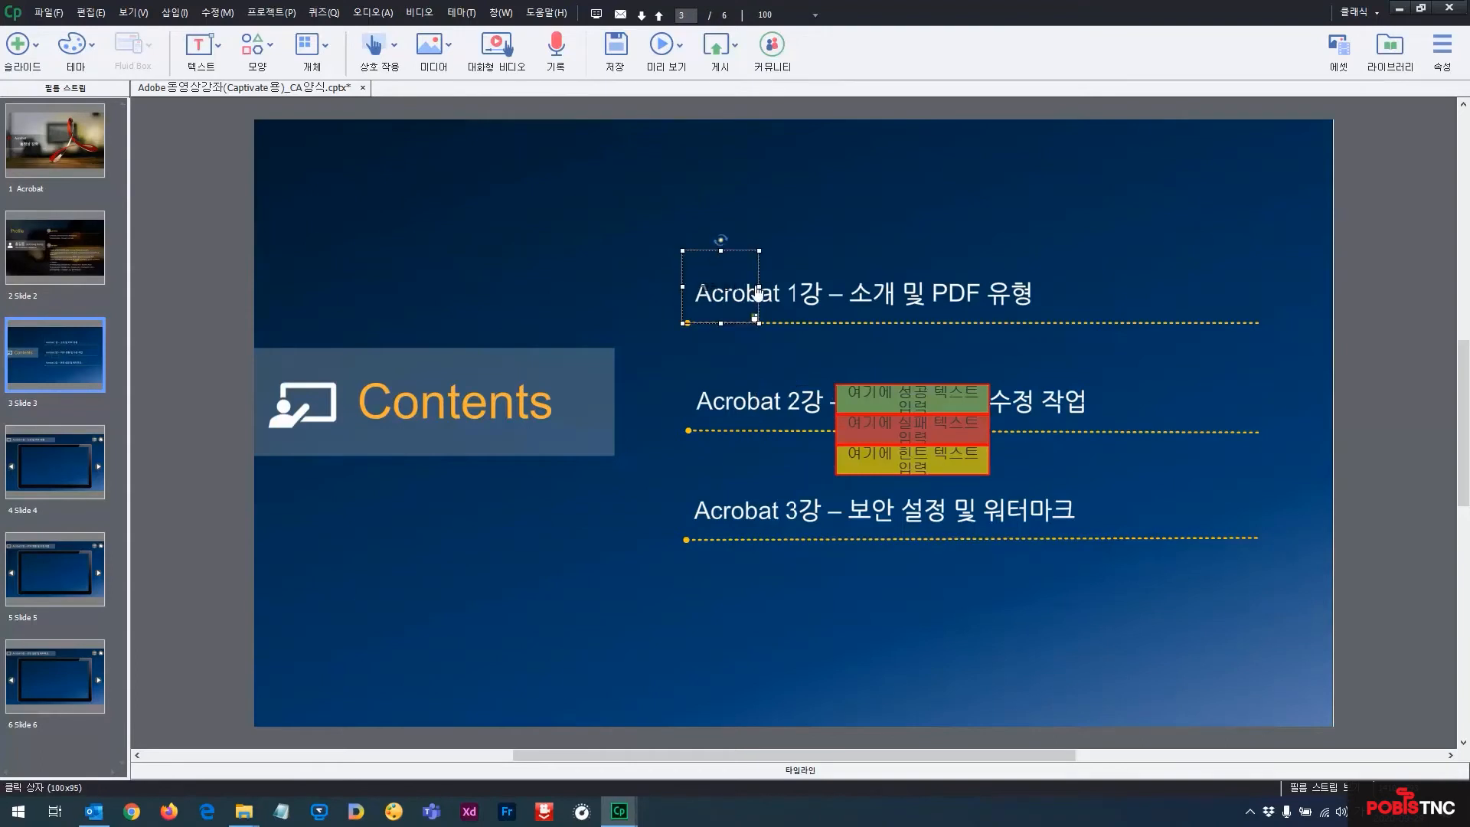
{"action": "left_click_drag", "start_coordinate": [759, 287], "coordinate": [1272, 288]}
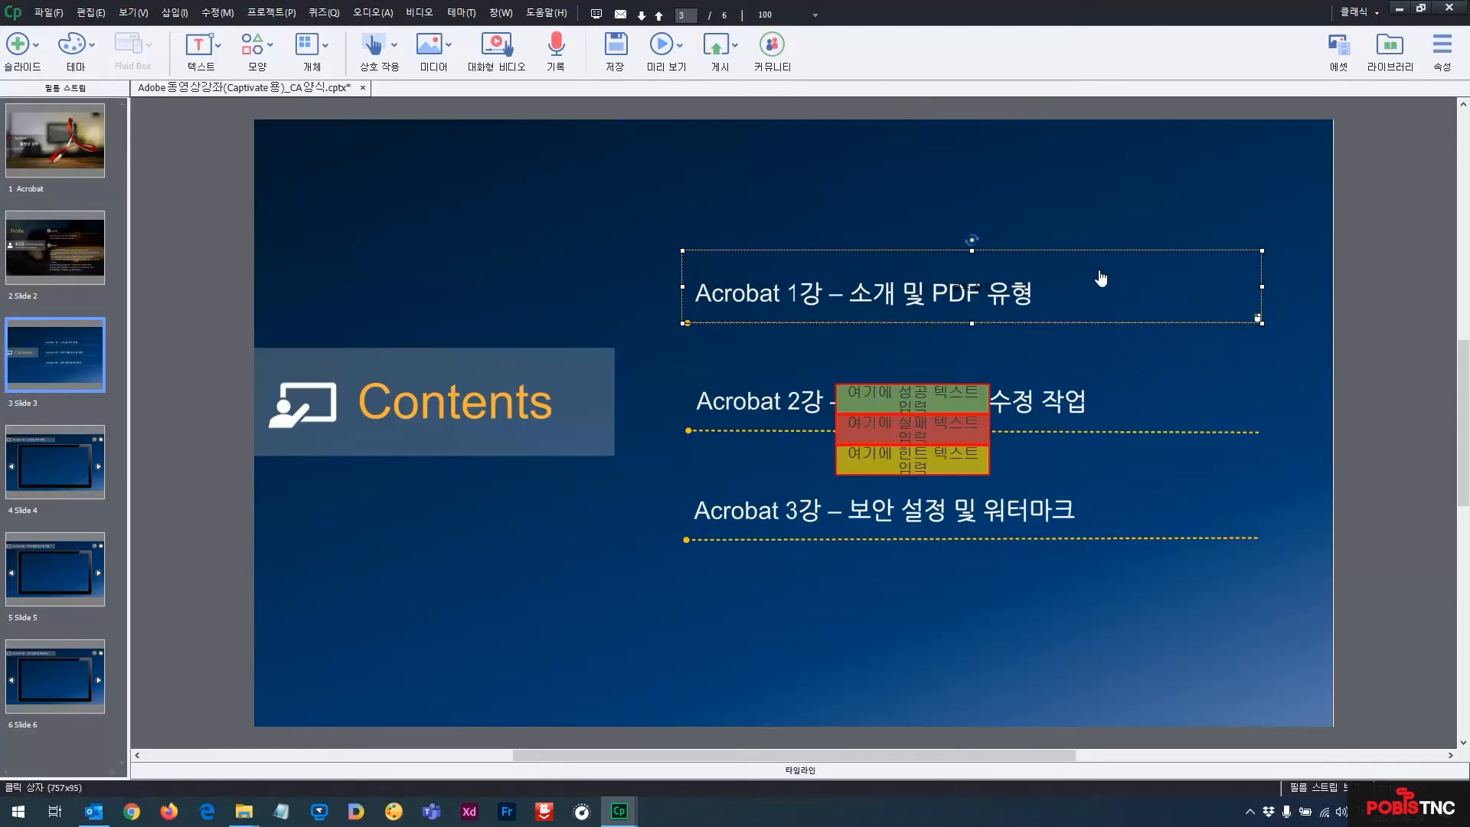
Turn off the success, failure and hint captions of the click box over the Acrobat 1강 entry.
{"action": "left_click", "coordinate": [1439, 66]}
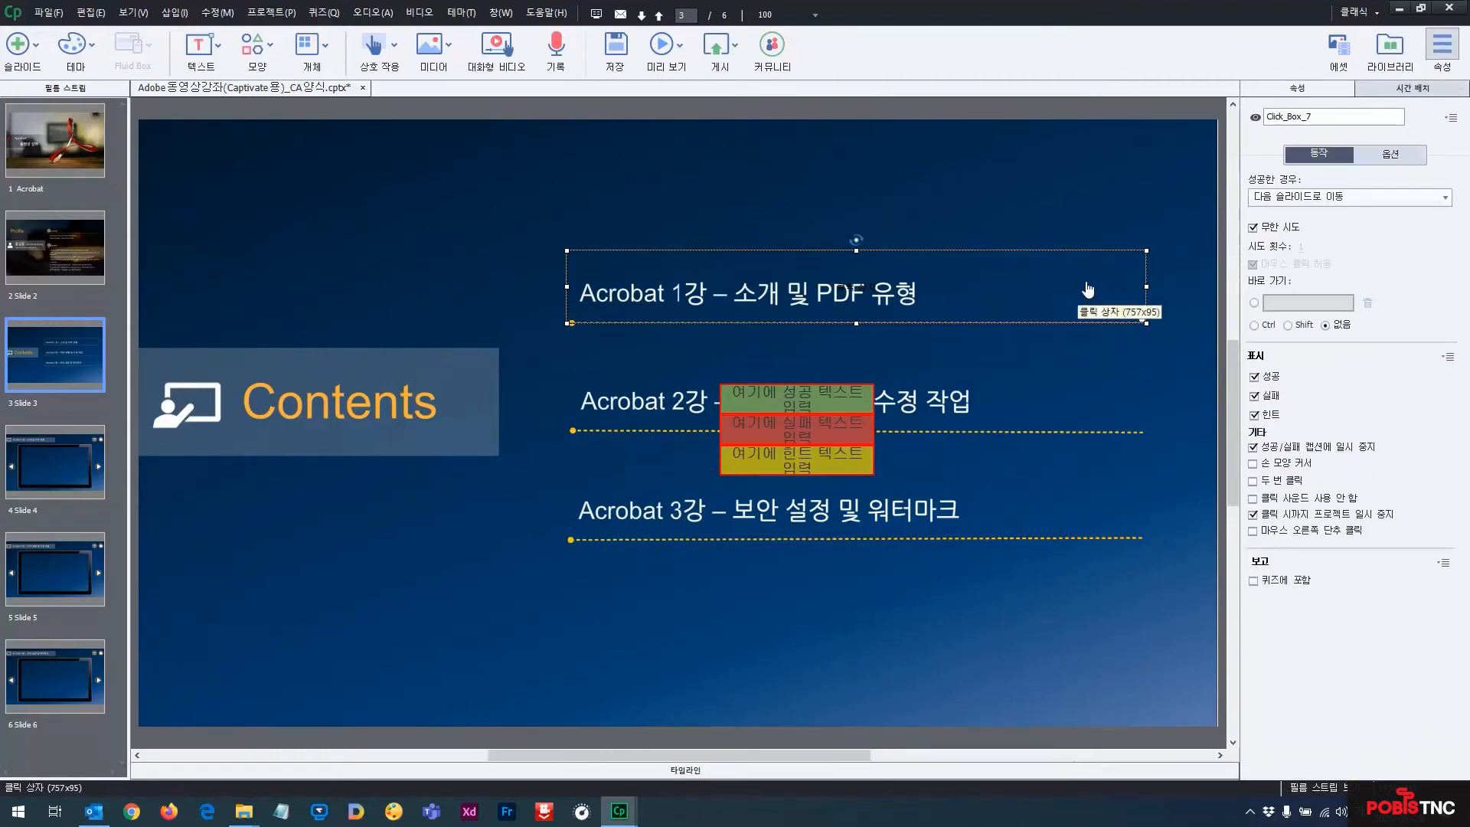
{"action": "left_click", "coordinate": [1262, 377]}
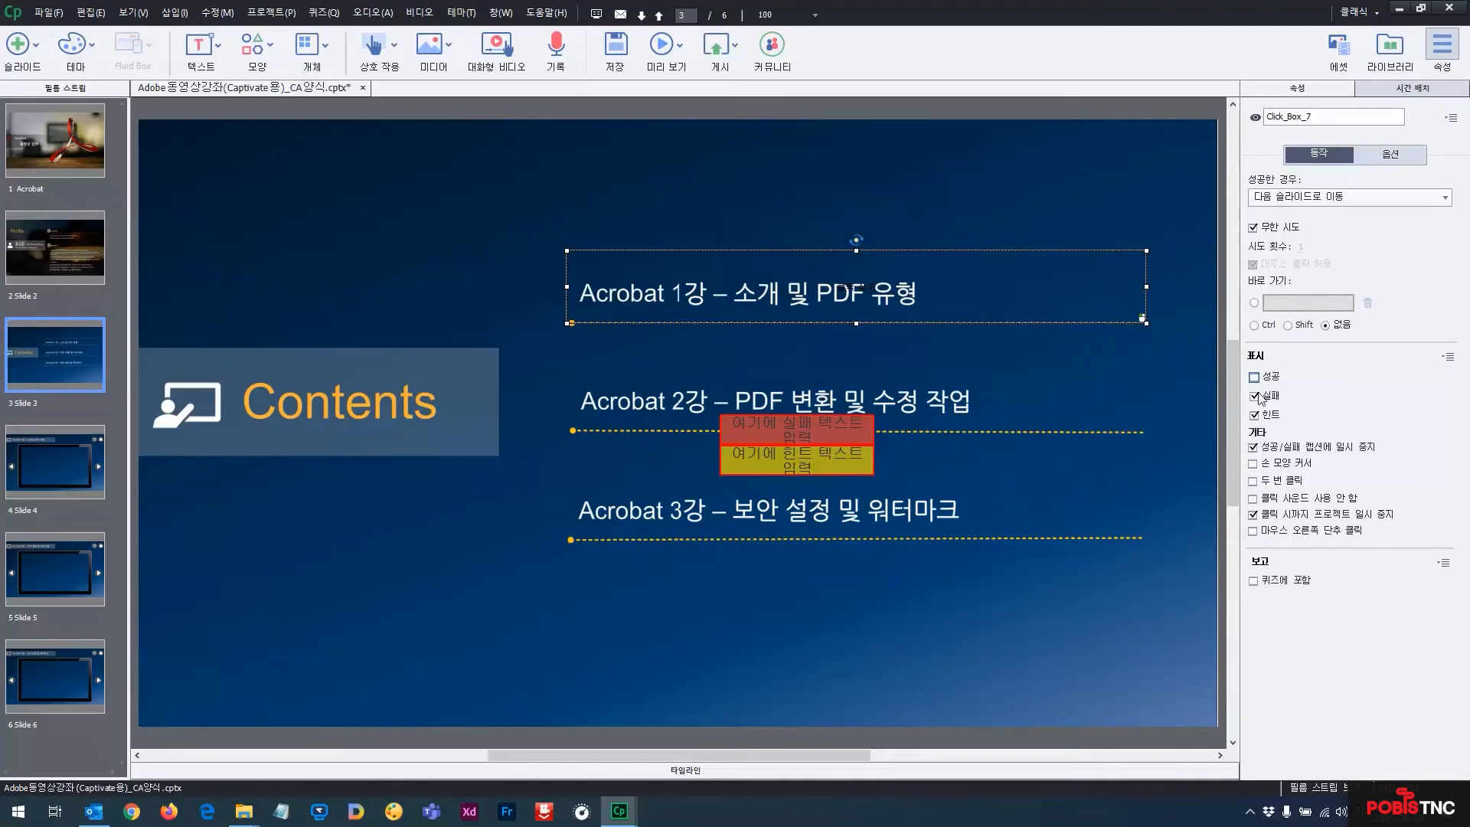
{"action": "left_click", "coordinate": [1256, 396]}
{"action": "left_click", "coordinate": [1254, 415]}
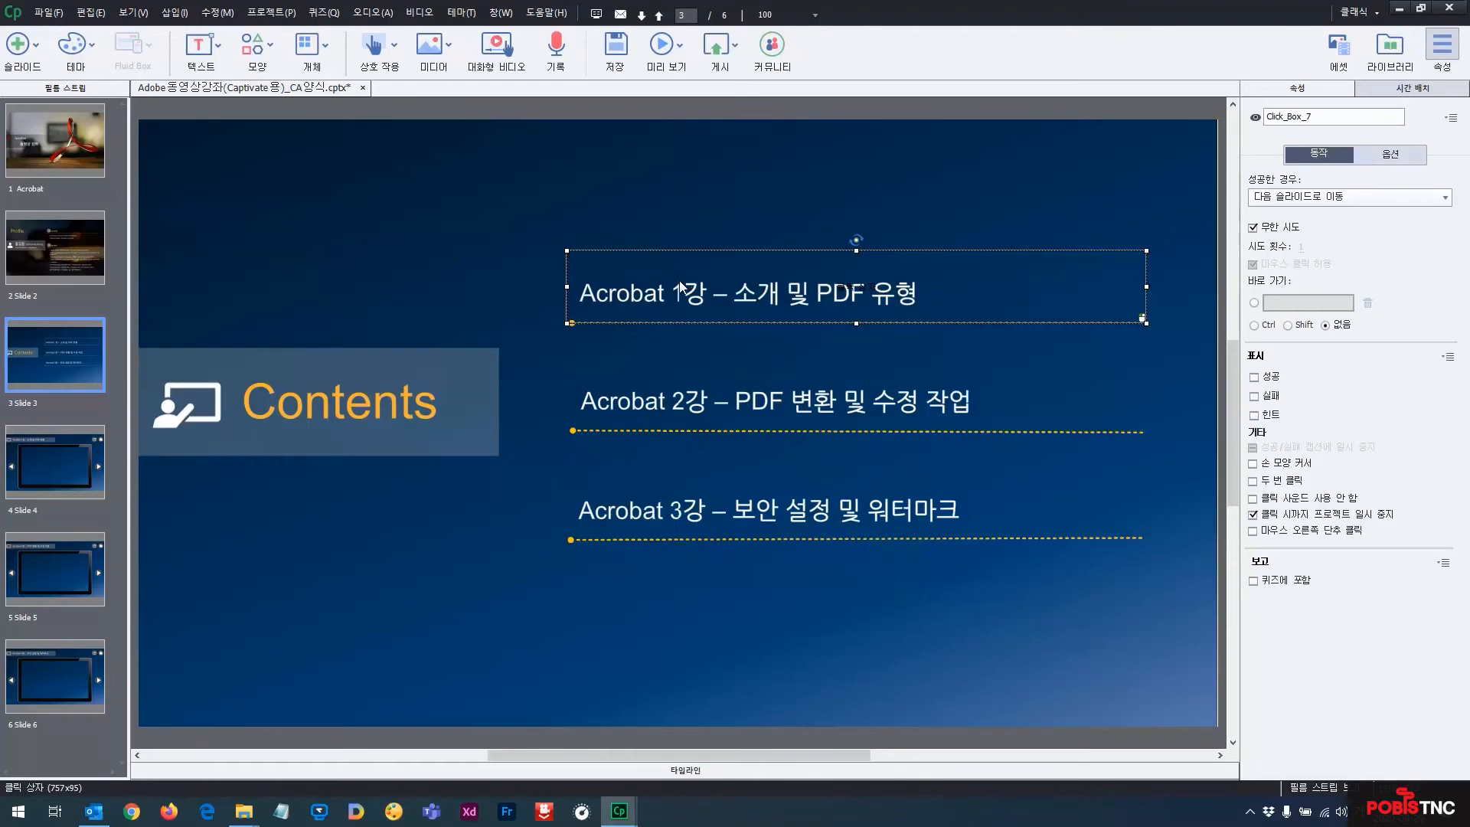
Set the success action of the Acrobat 1강 click box on the Contents slide to jump to slide 4.
{"action": "left_click", "coordinate": [61, 449]}
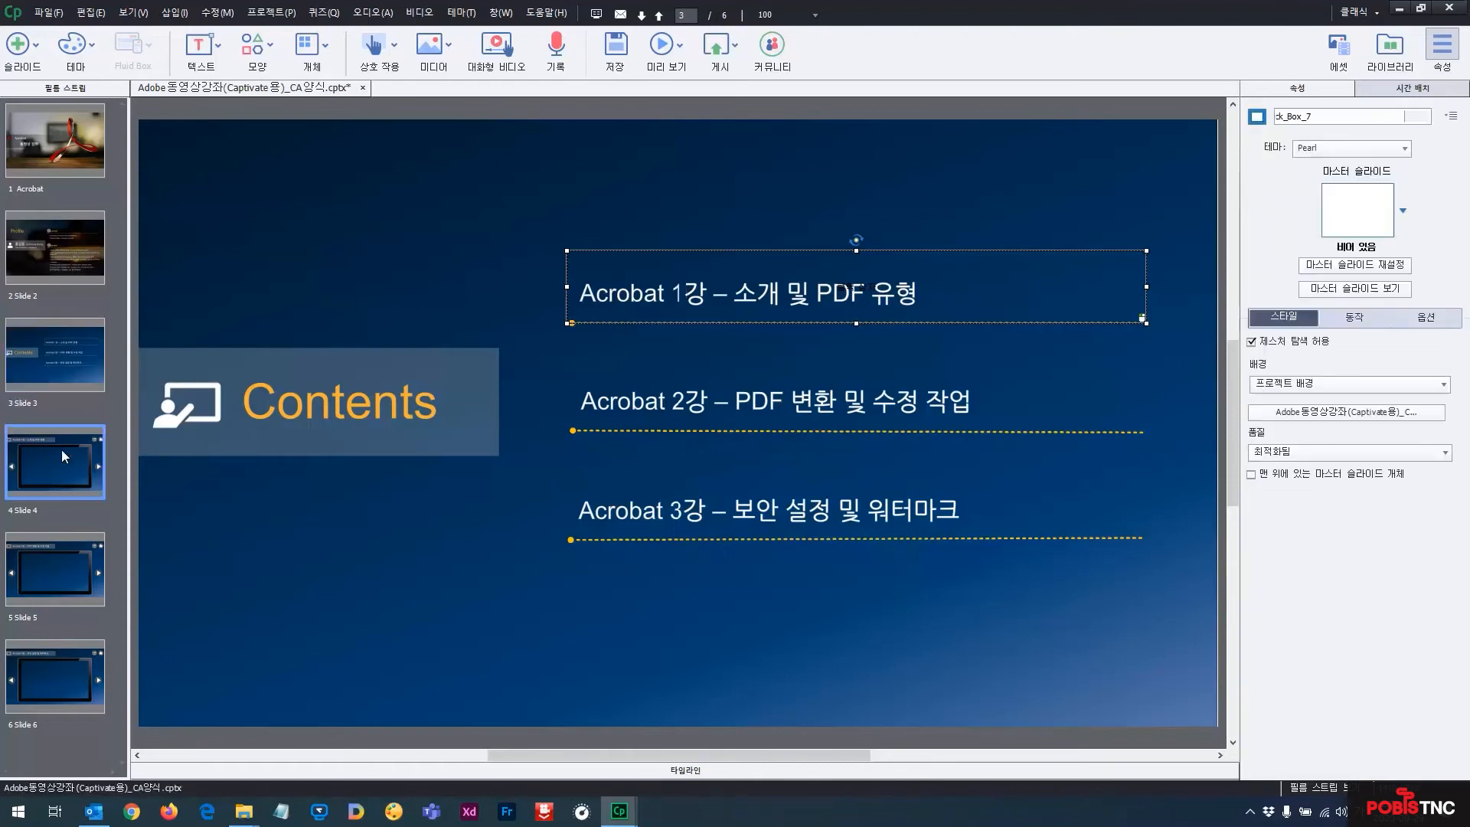
{"action": "left_click", "coordinate": [68, 365]}
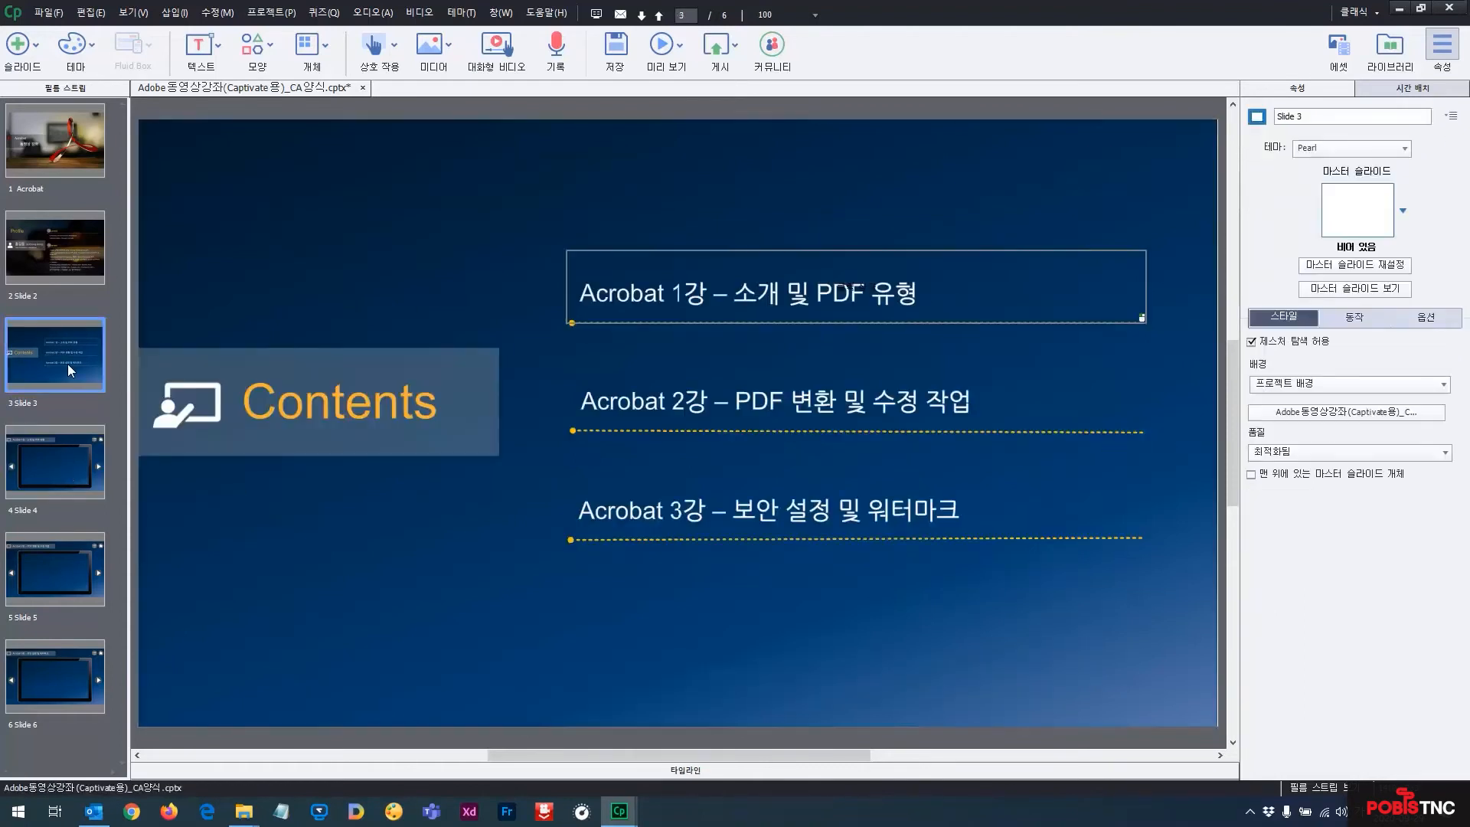
{"action": "left_click", "coordinate": [650, 292]}
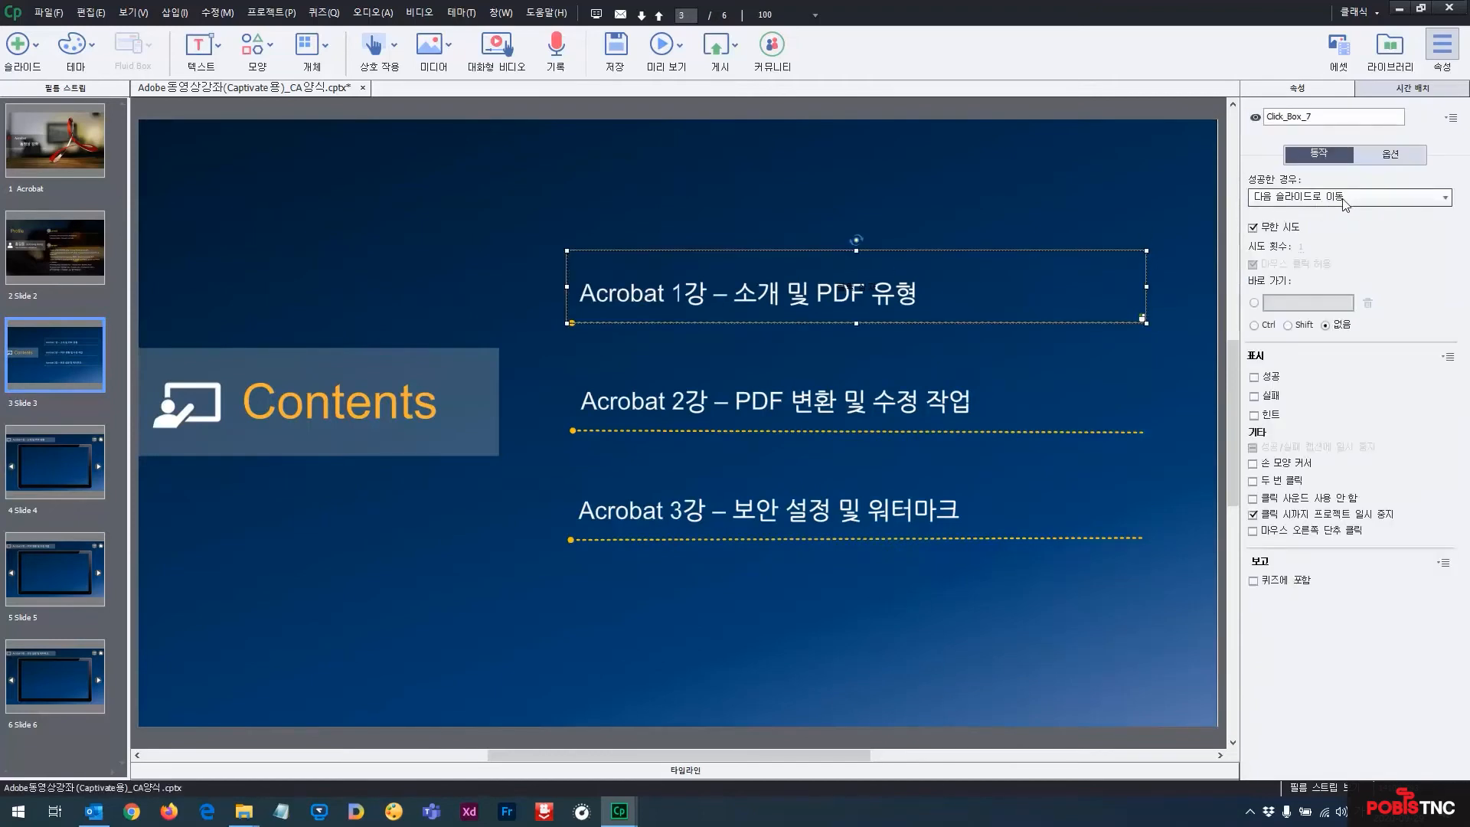
{"action": "left_click", "coordinate": [1295, 196]}
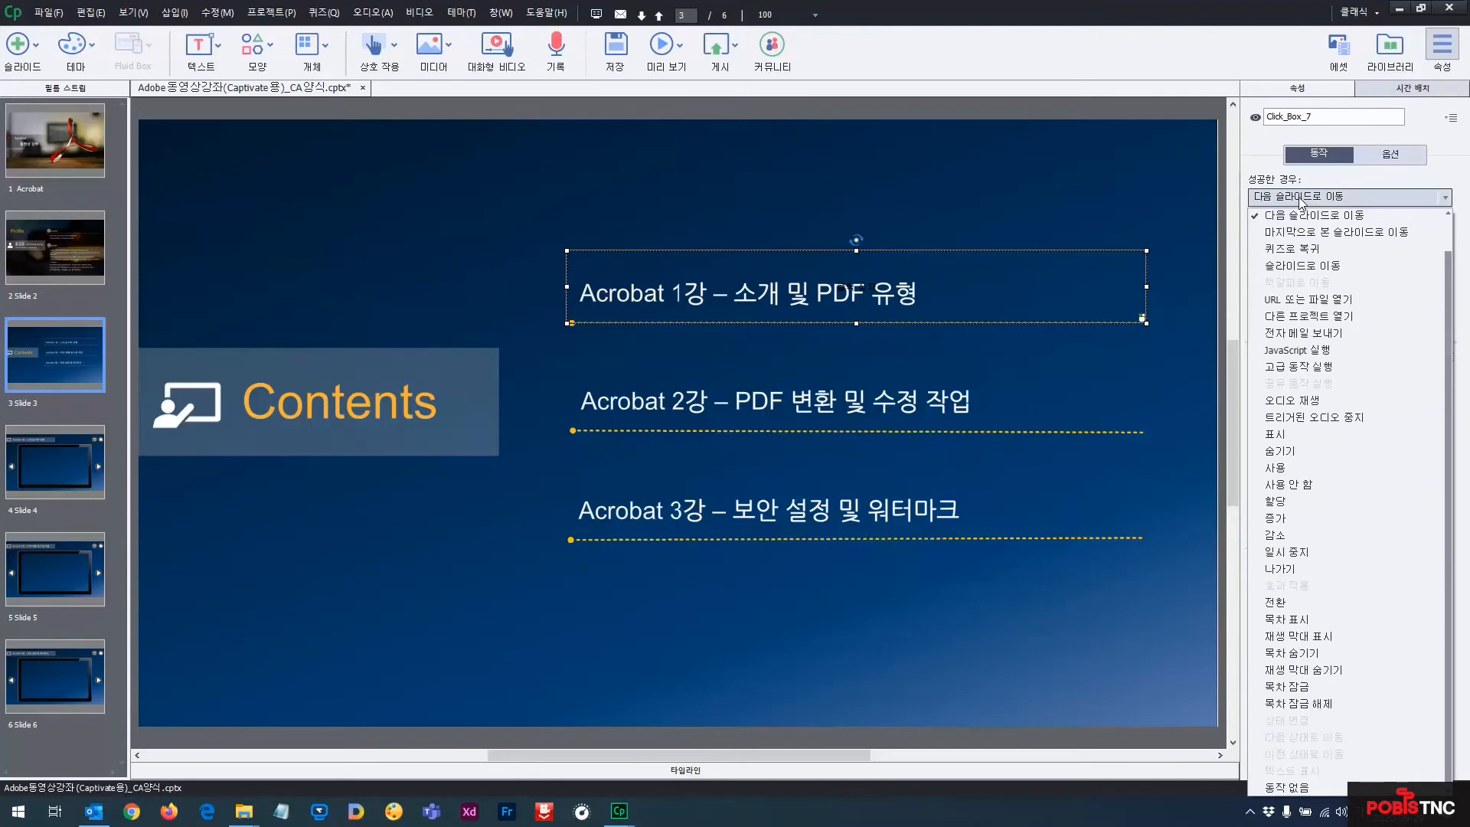
{"action": "left_click", "coordinate": [1320, 266]}
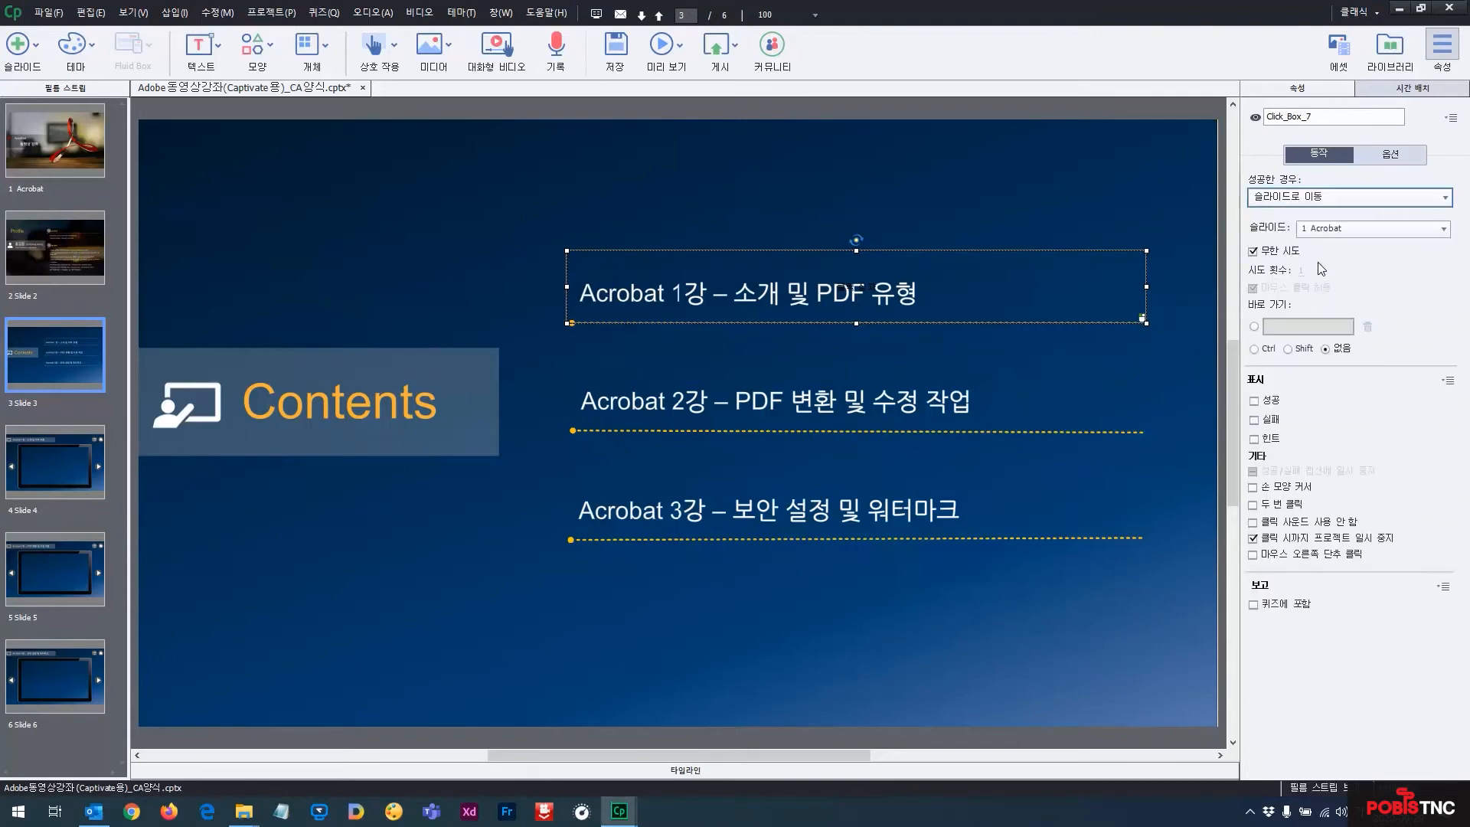
{"action": "left_click", "coordinate": [1371, 233]}
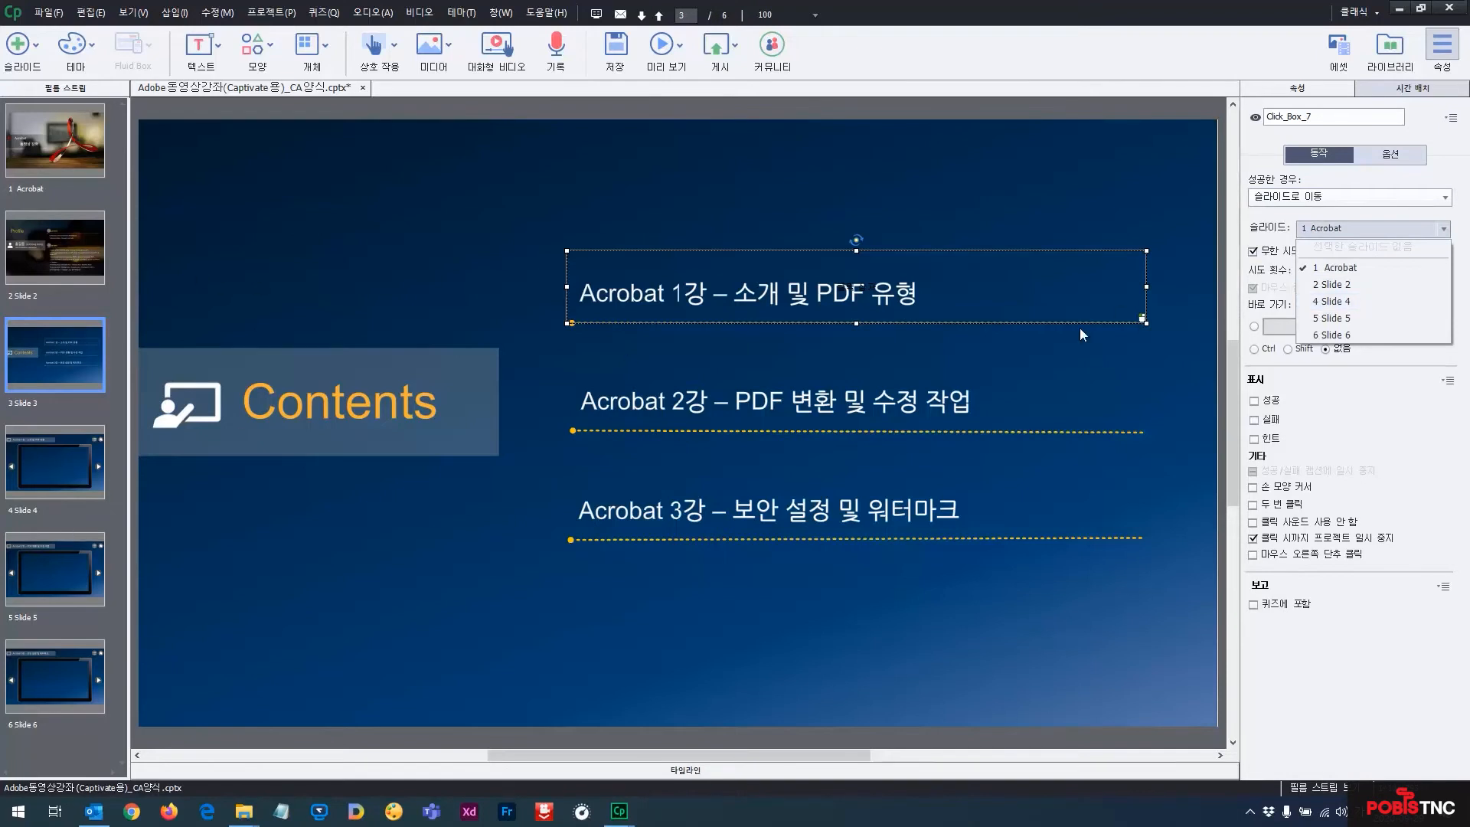
{"action": "left_click", "coordinate": [1348, 301]}
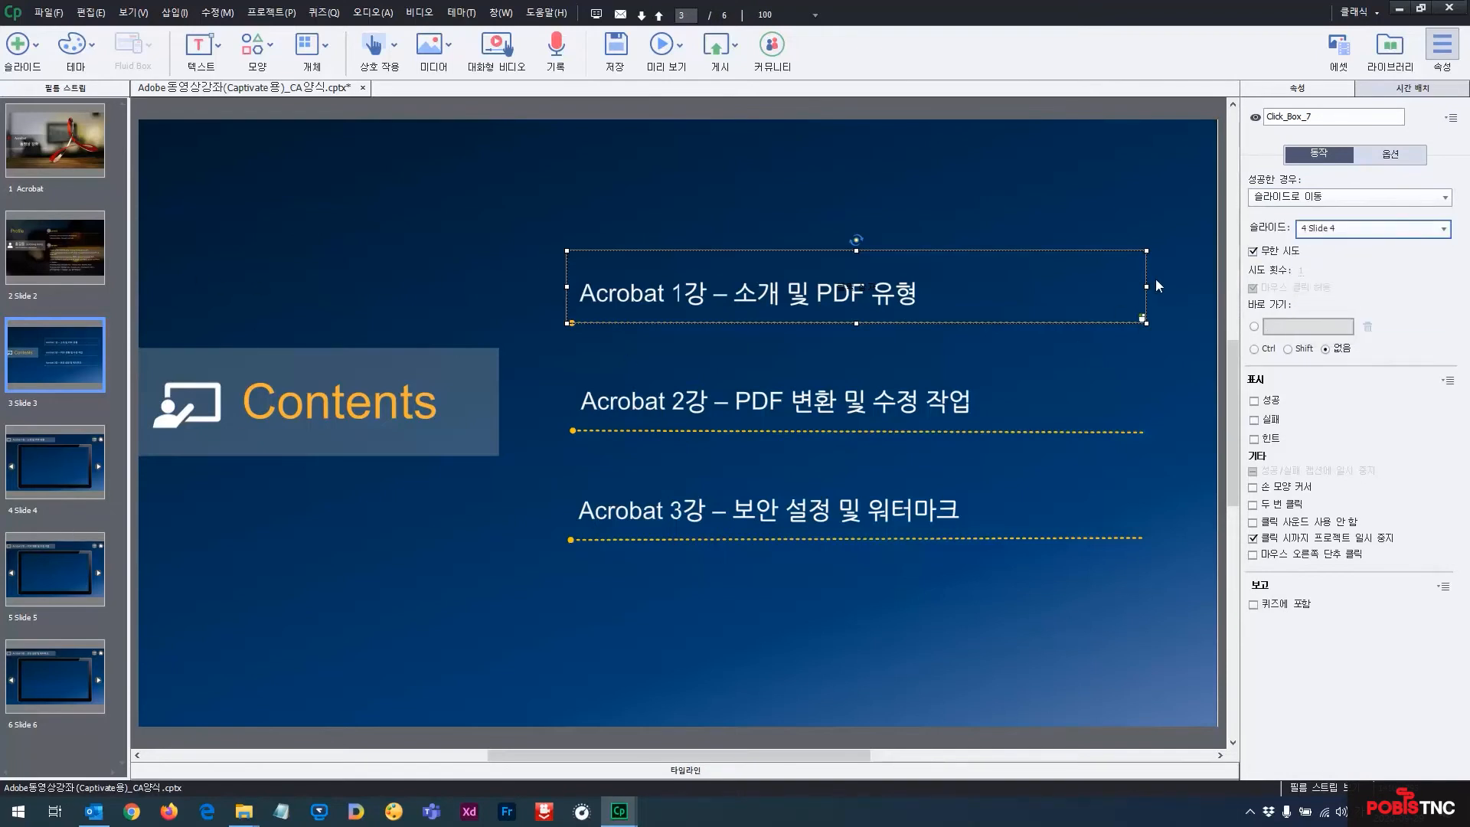
{"action": "left_click", "coordinate": [810, 197]}
{"action": "left_click", "coordinate": [816, 268]}
Delete the full-slide click boxes from the three Acrobat lesson slides, 4, 5 and 6.
{"action": "left_click", "coordinate": [89, 465]}
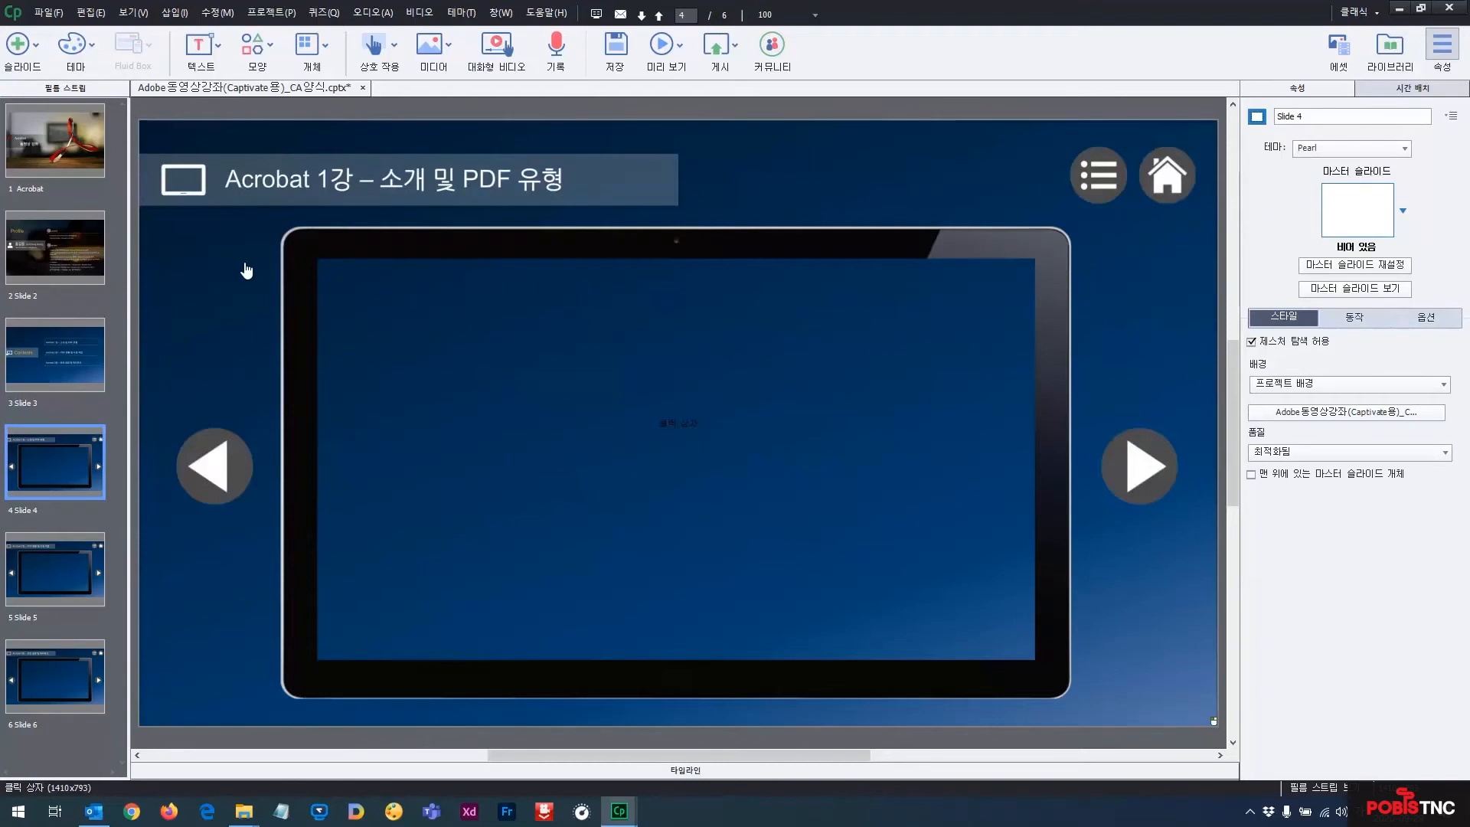
{"action": "left_click", "coordinate": [251, 288]}
{"action": "key", "text": "Delete"}
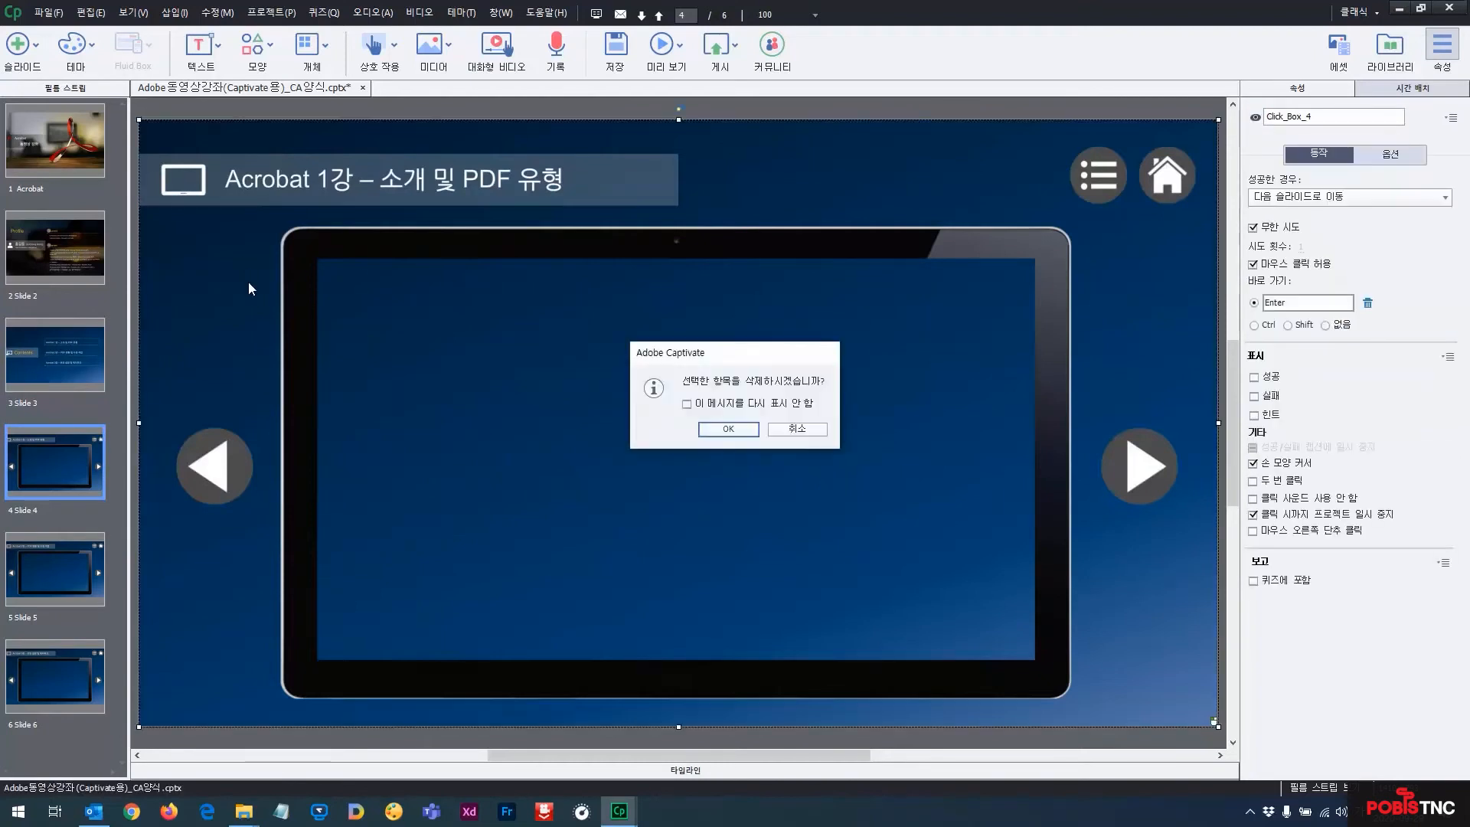
{"action": "left_click", "coordinate": [712, 435]}
{"action": "left_click", "coordinate": [75, 565]}
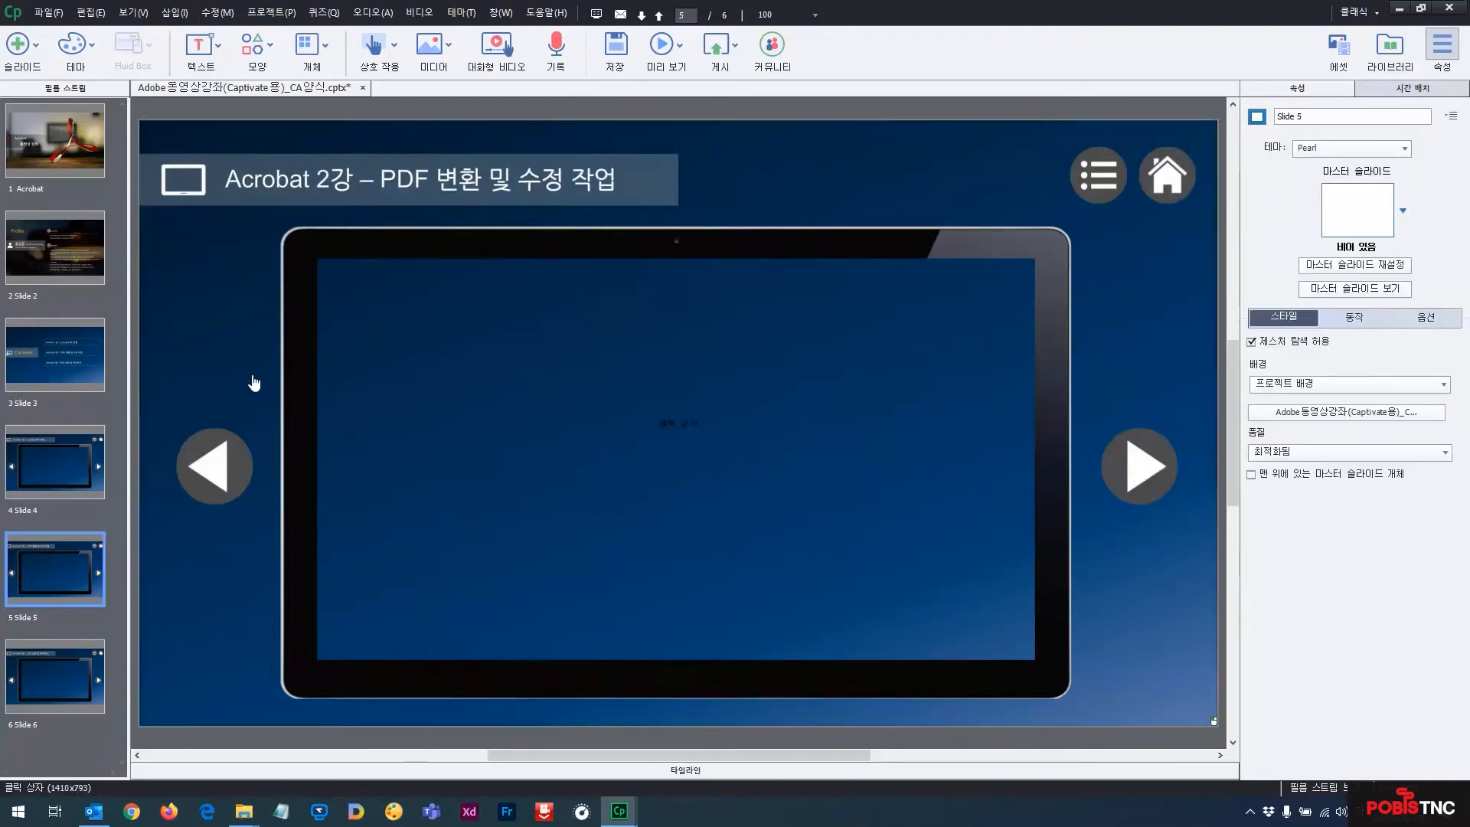
{"action": "left_click", "coordinate": [253, 384]}
{"action": "key", "text": "Delete"}
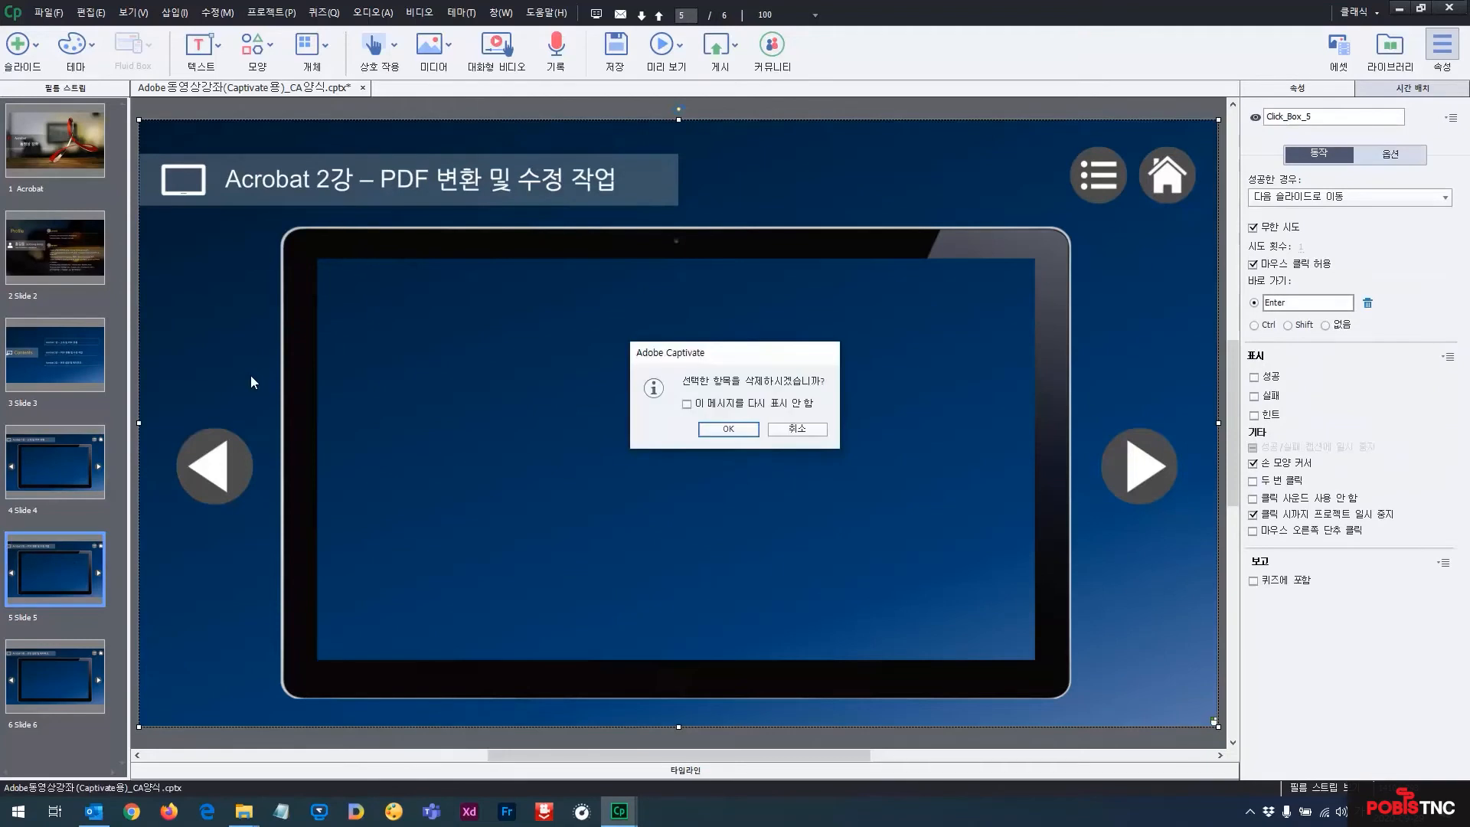
{"action": "left_click", "coordinate": [728, 429]}
{"action": "left_click", "coordinate": [47, 674]}
{"action": "left_click", "coordinate": [337, 464]}
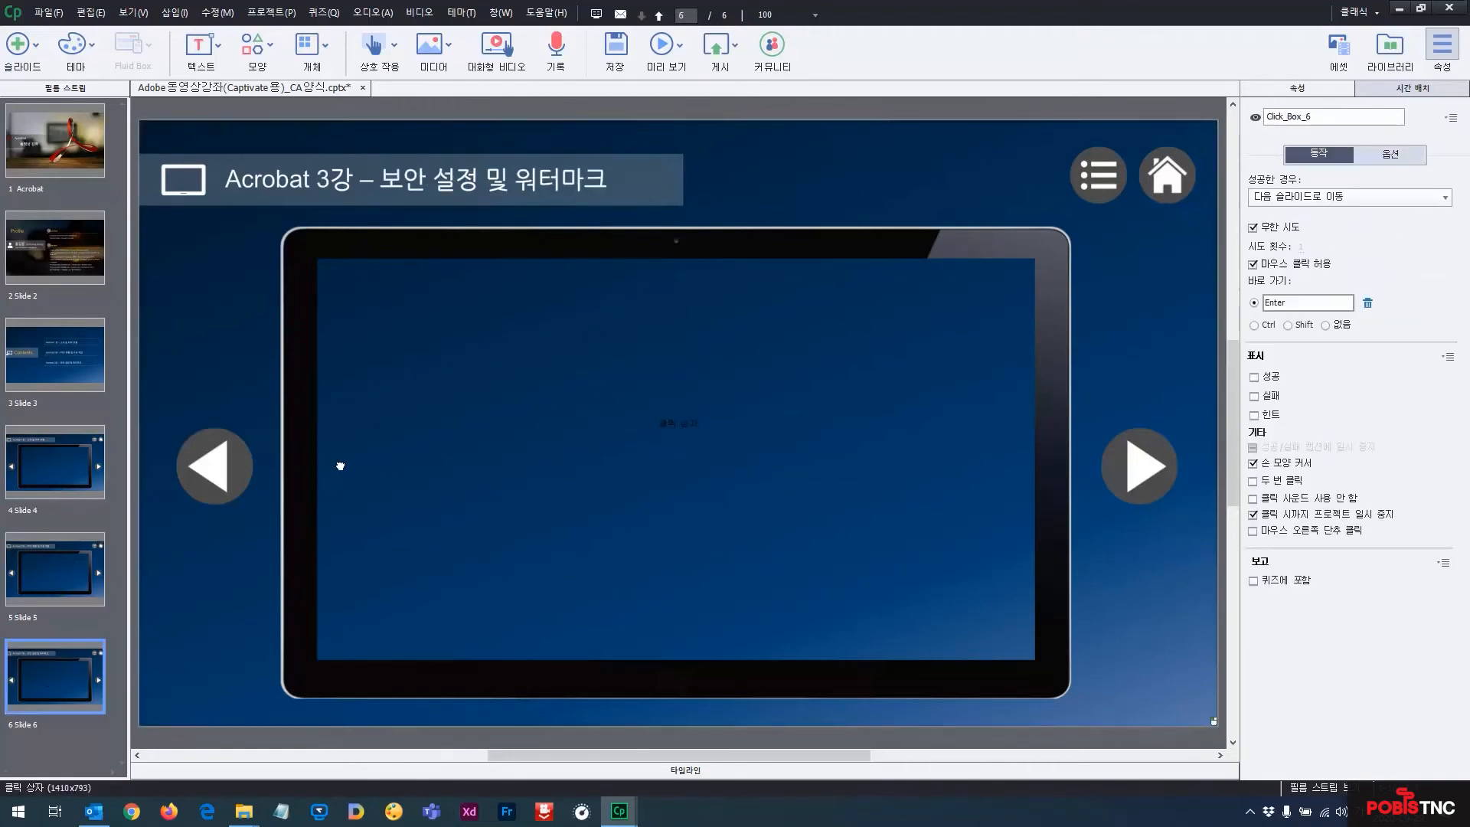
{"action": "key", "text": "Delete"}
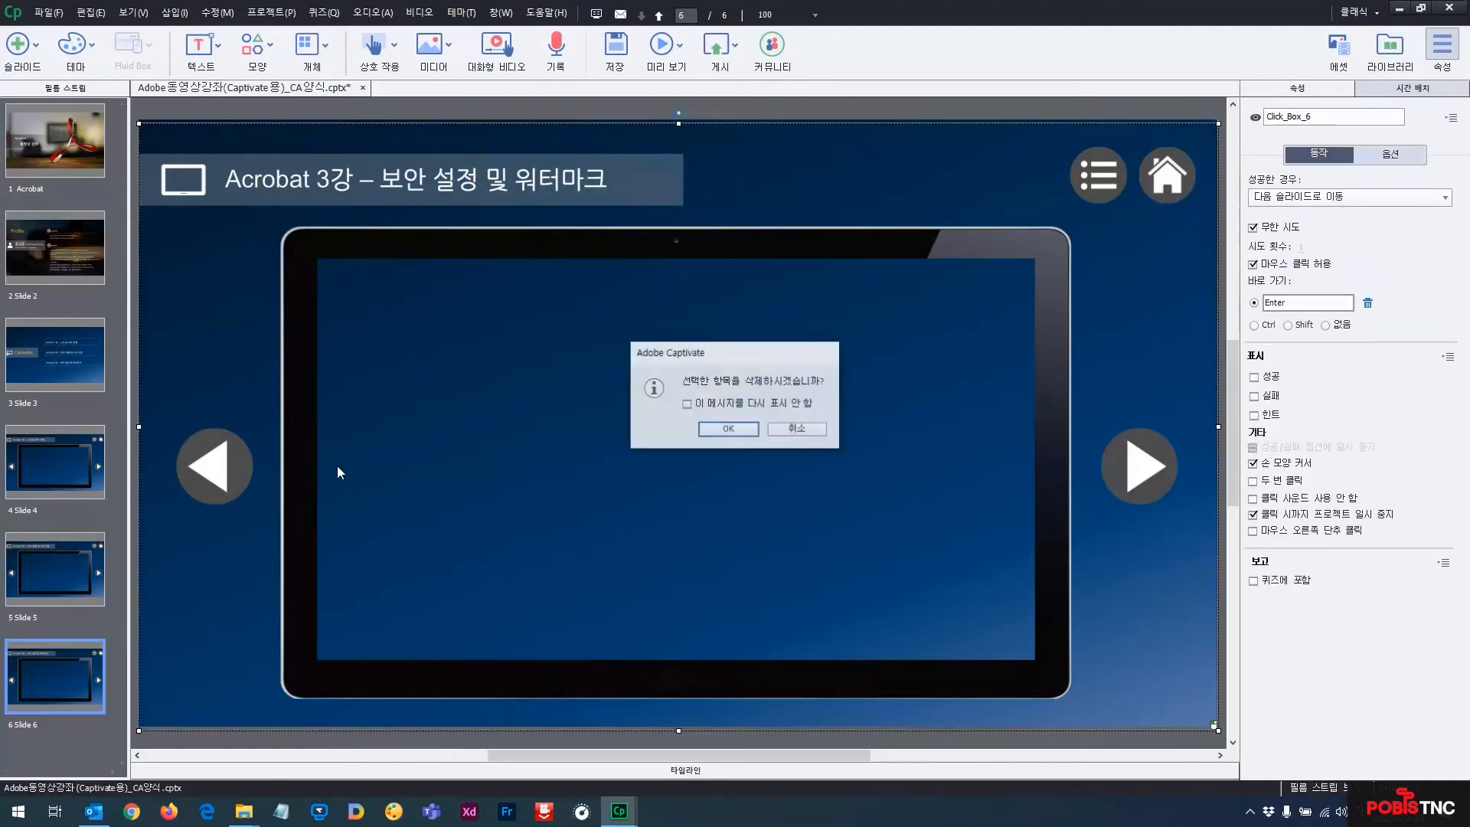
{"action": "left_click", "coordinate": [728, 429]}
Insert AC_1강.mp4 from the 06강 folder of Captivate 강좌 as an event video on slide 4.
{"action": "left_click", "coordinate": [56, 442]}
{"action": "left_click", "coordinate": [66, 365]}
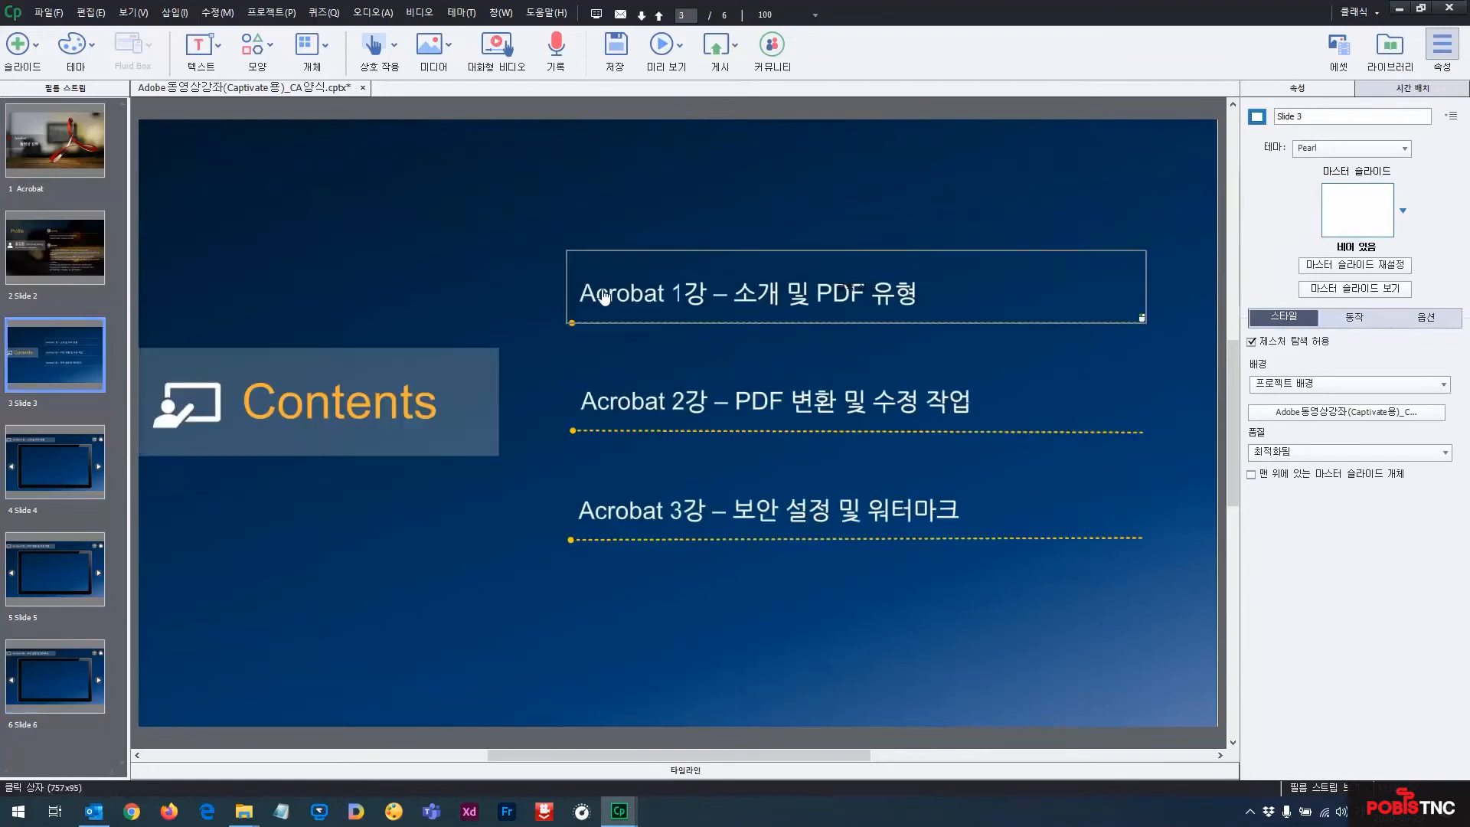
{"action": "left_click", "coordinate": [66, 466]}
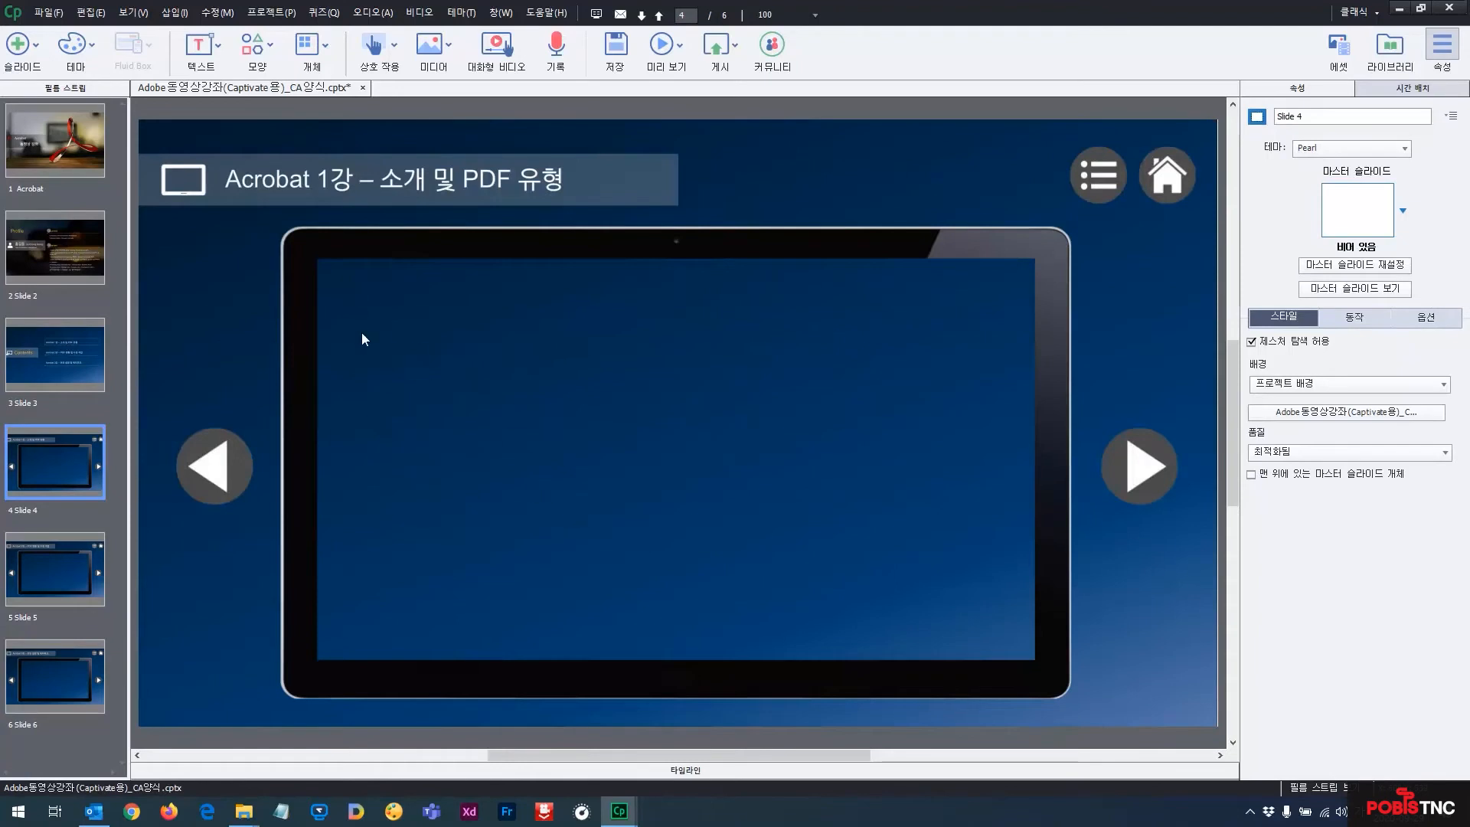
{"action": "left_click", "coordinate": [454, 58]}
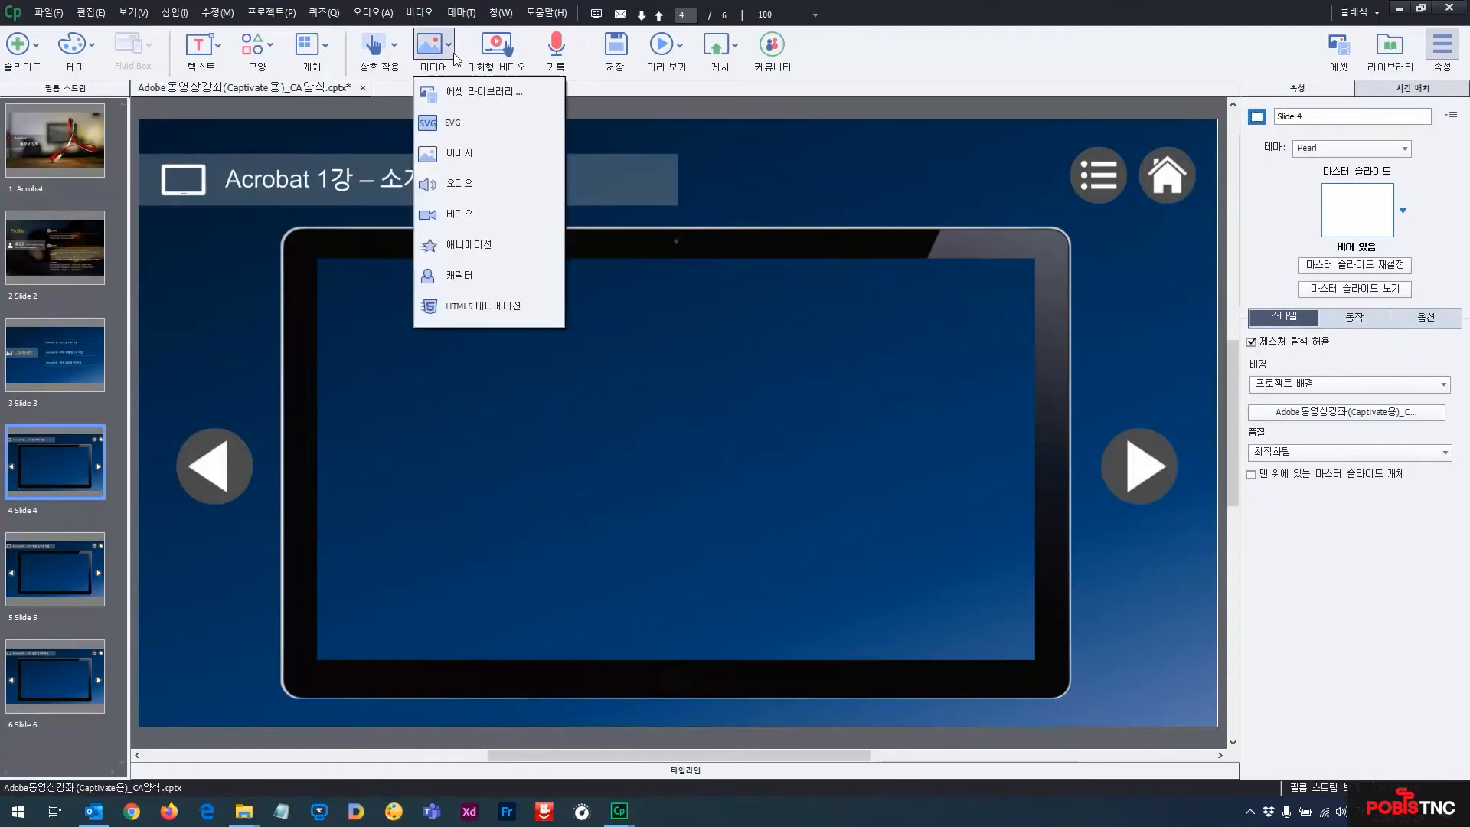
{"action": "left_click", "coordinate": [471, 213]}
{"action": "left_click_drag", "start_coordinate": [666, 265], "coordinate": [586, 183]}
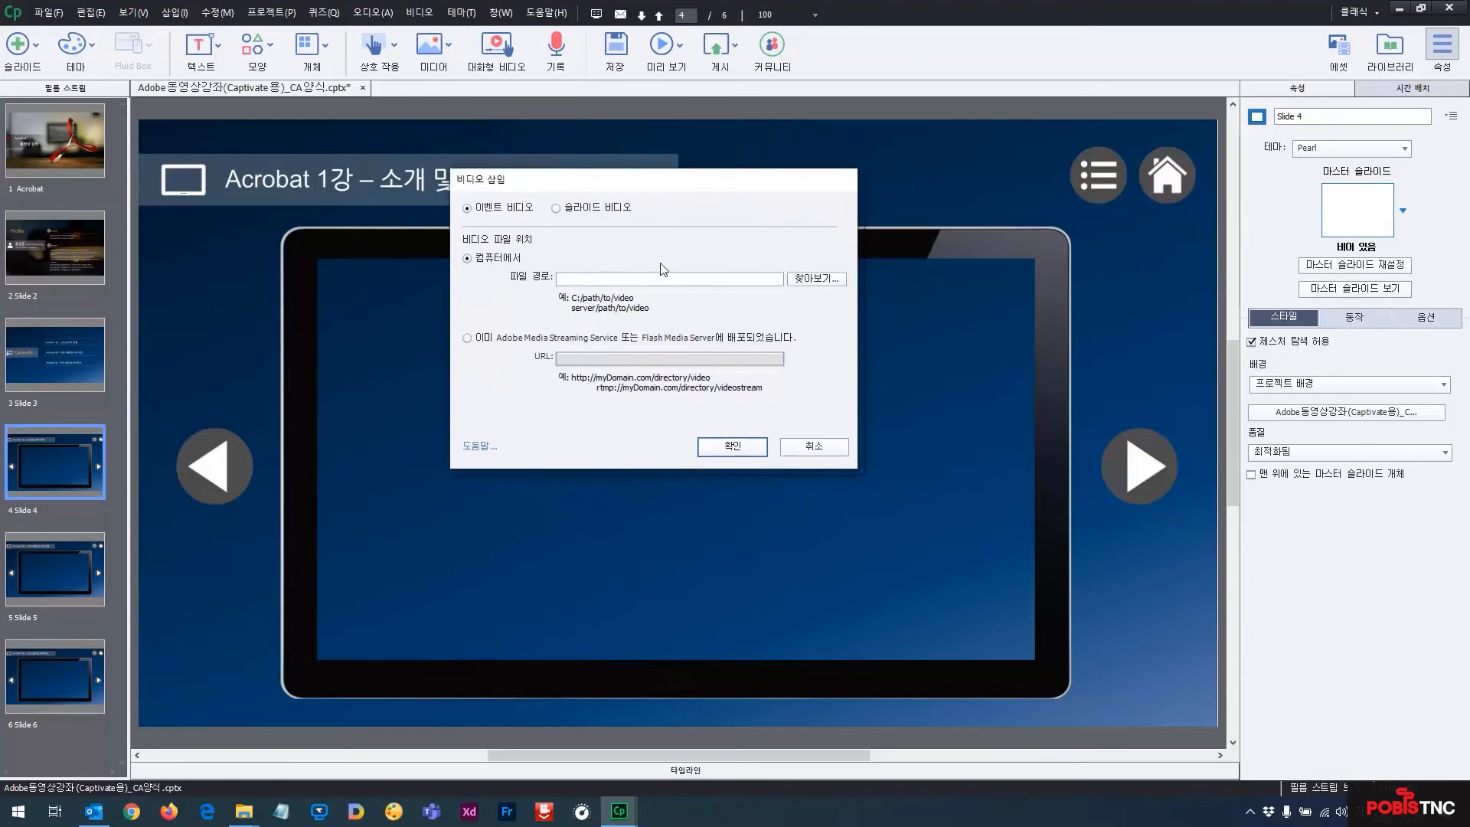
{"action": "left_click", "coordinate": [812, 280]}
{"action": "scroll", "coordinate": [572, 369], "scroll_direction": "up", "scroll_amount": 2}
{"action": "left_click", "coordinate": [513, 310]}
{"action": "double_click", "coordinate": [723, 334]}
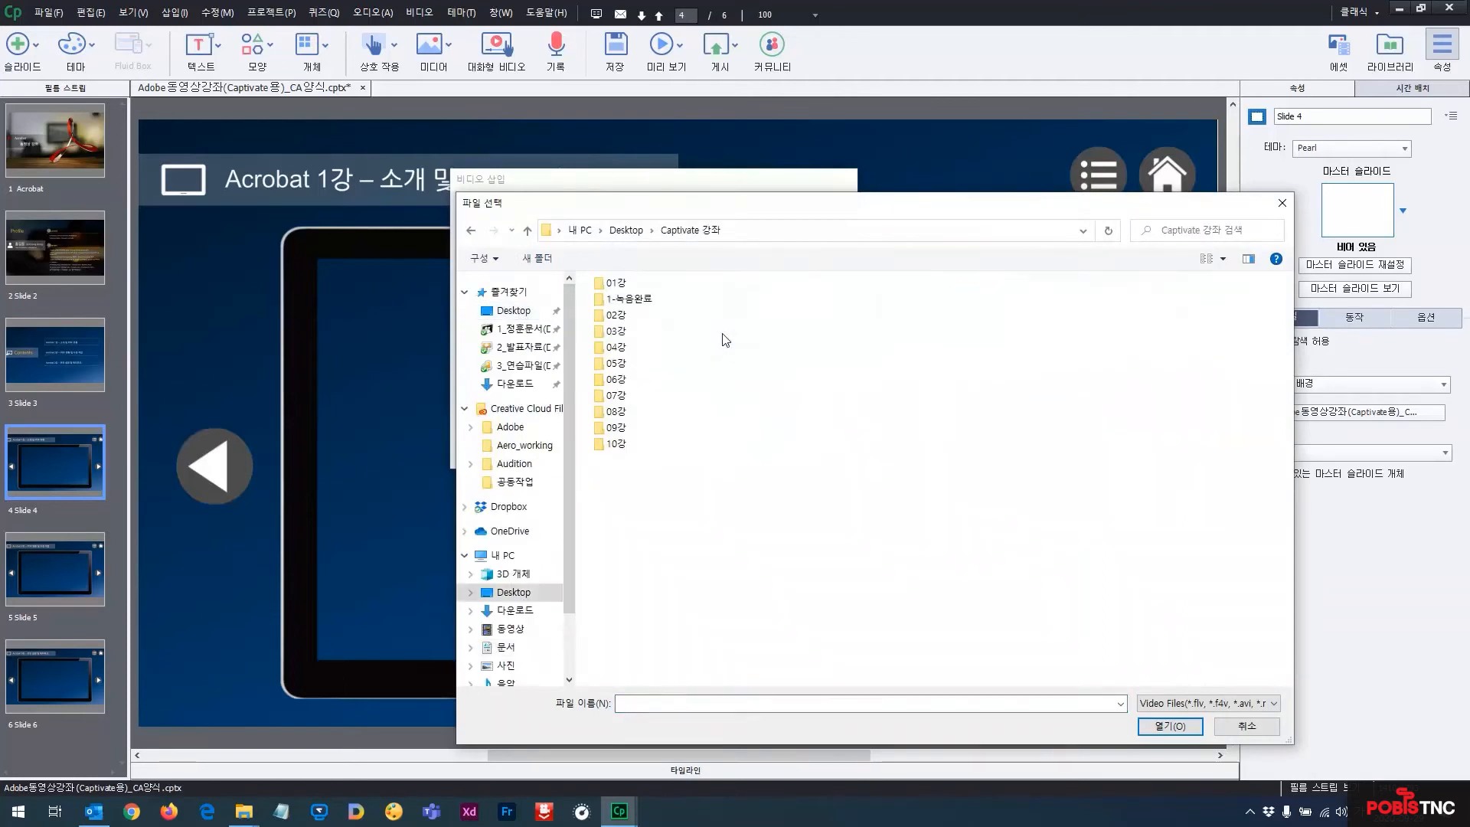
{"action": "double_click", "coordinate": [617, 379]}
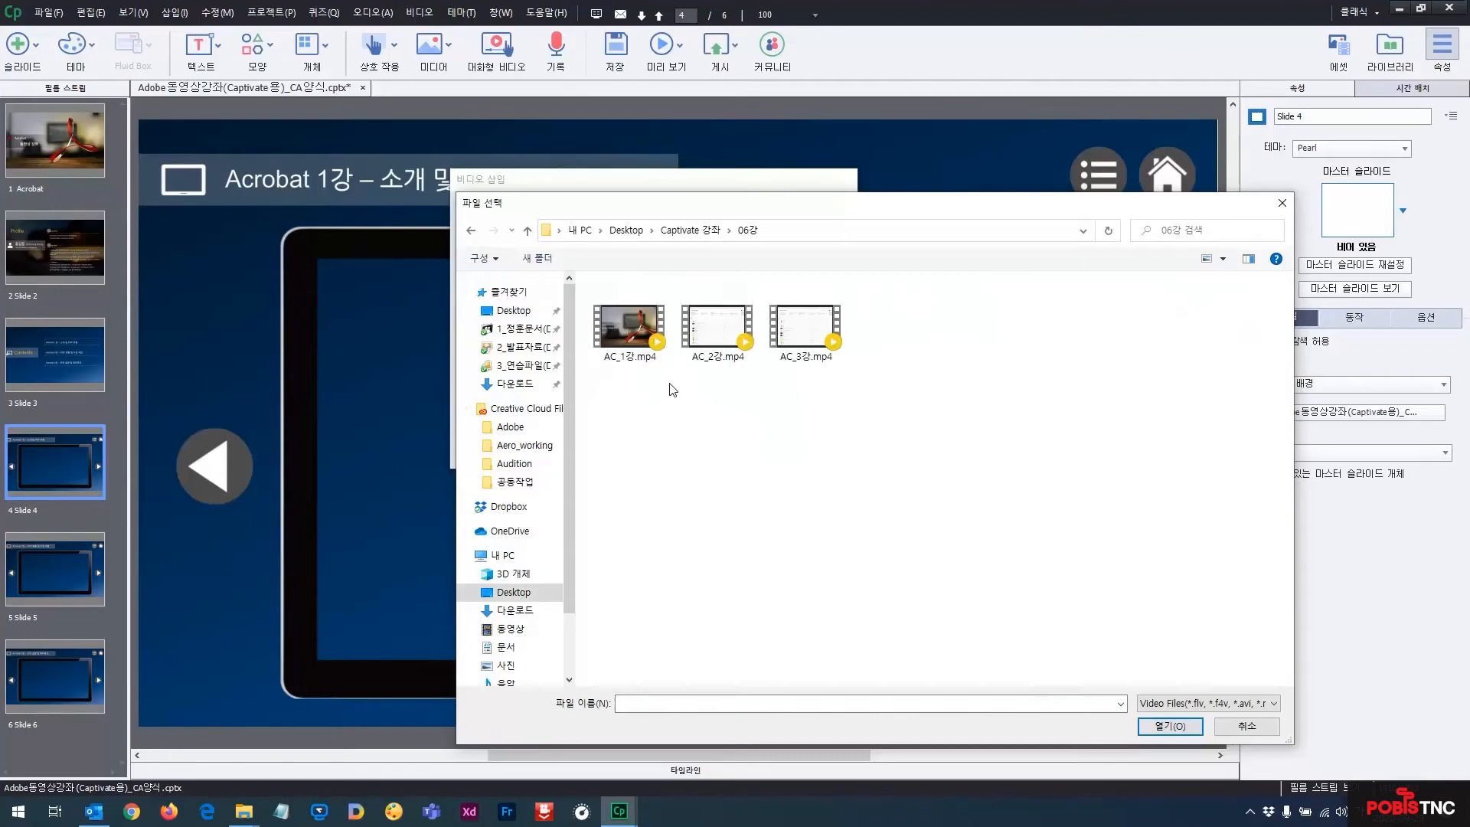
{"action": "left_click", "coordinate": [630, 327]}
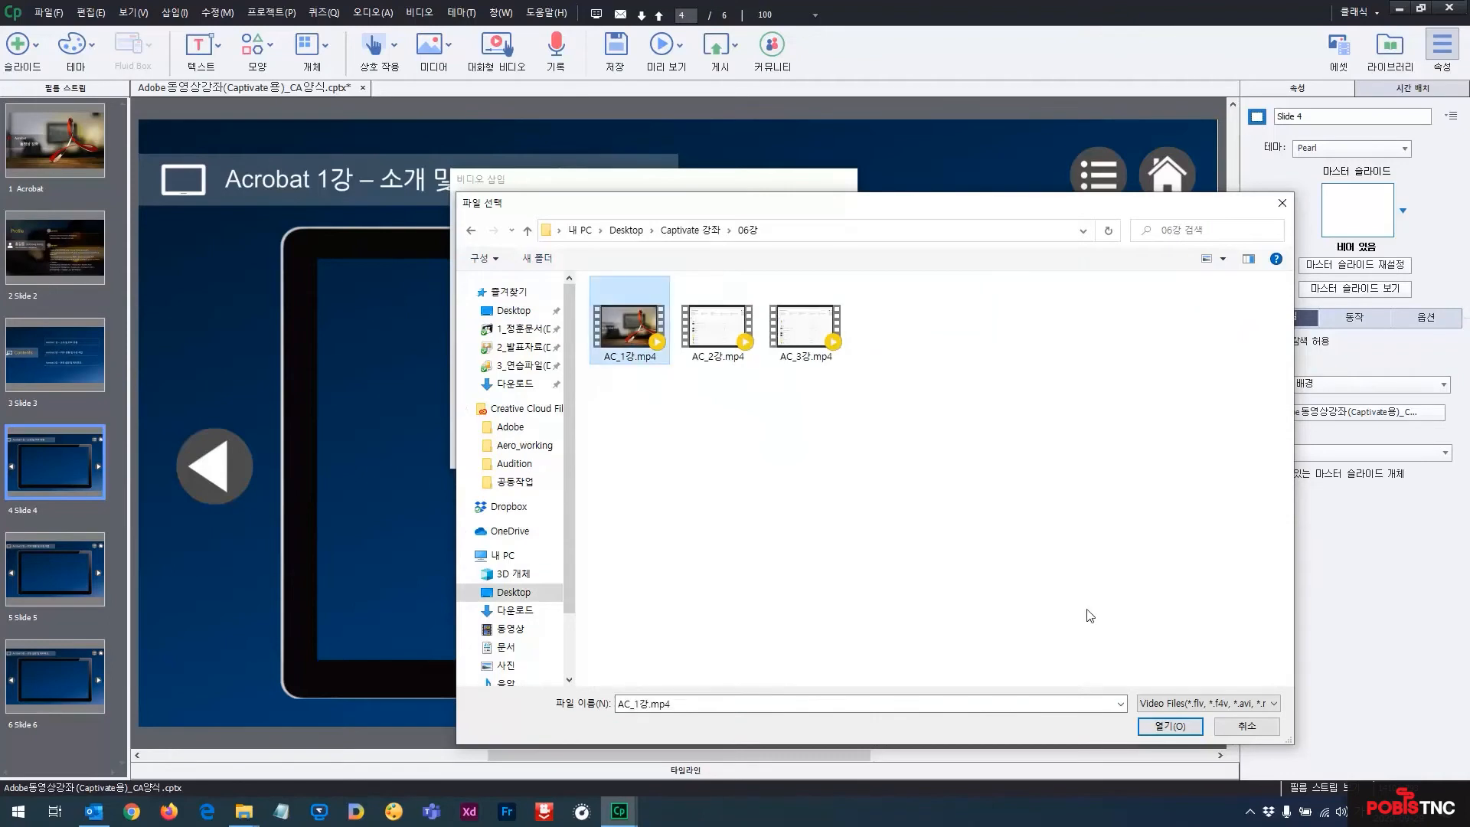
{"action": "left_click", "coordinate": [1170, 726]}
{"action": "left_click", "coordinate": [737, 452]}
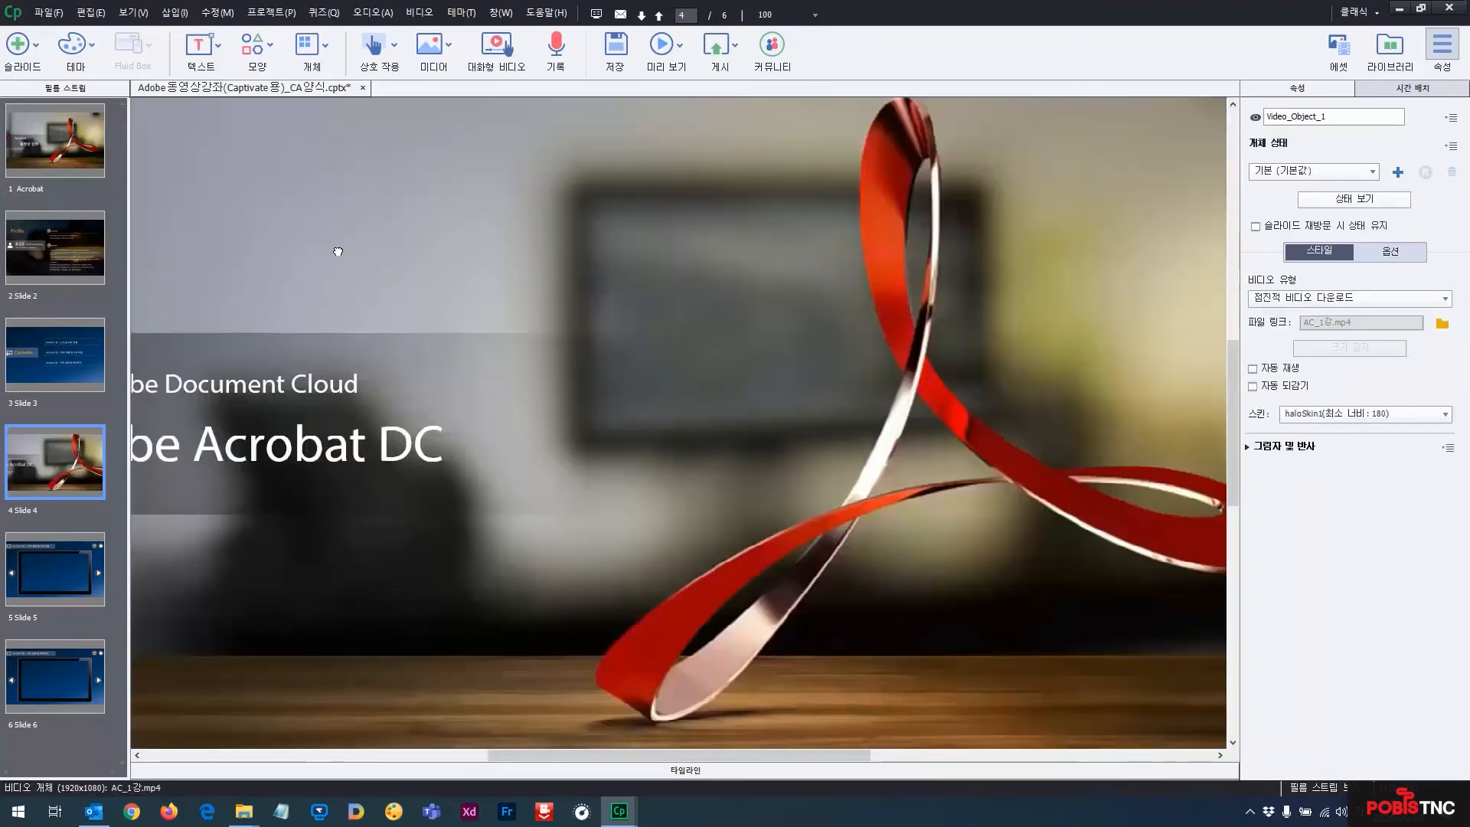
Move and shrink the video on slide 4 to about 942 x 530 so it fills the tablet frame's screen.
{"action": "left_click_drag", "start_coordinate": [337, 251], "coordinate": [519, 335]}
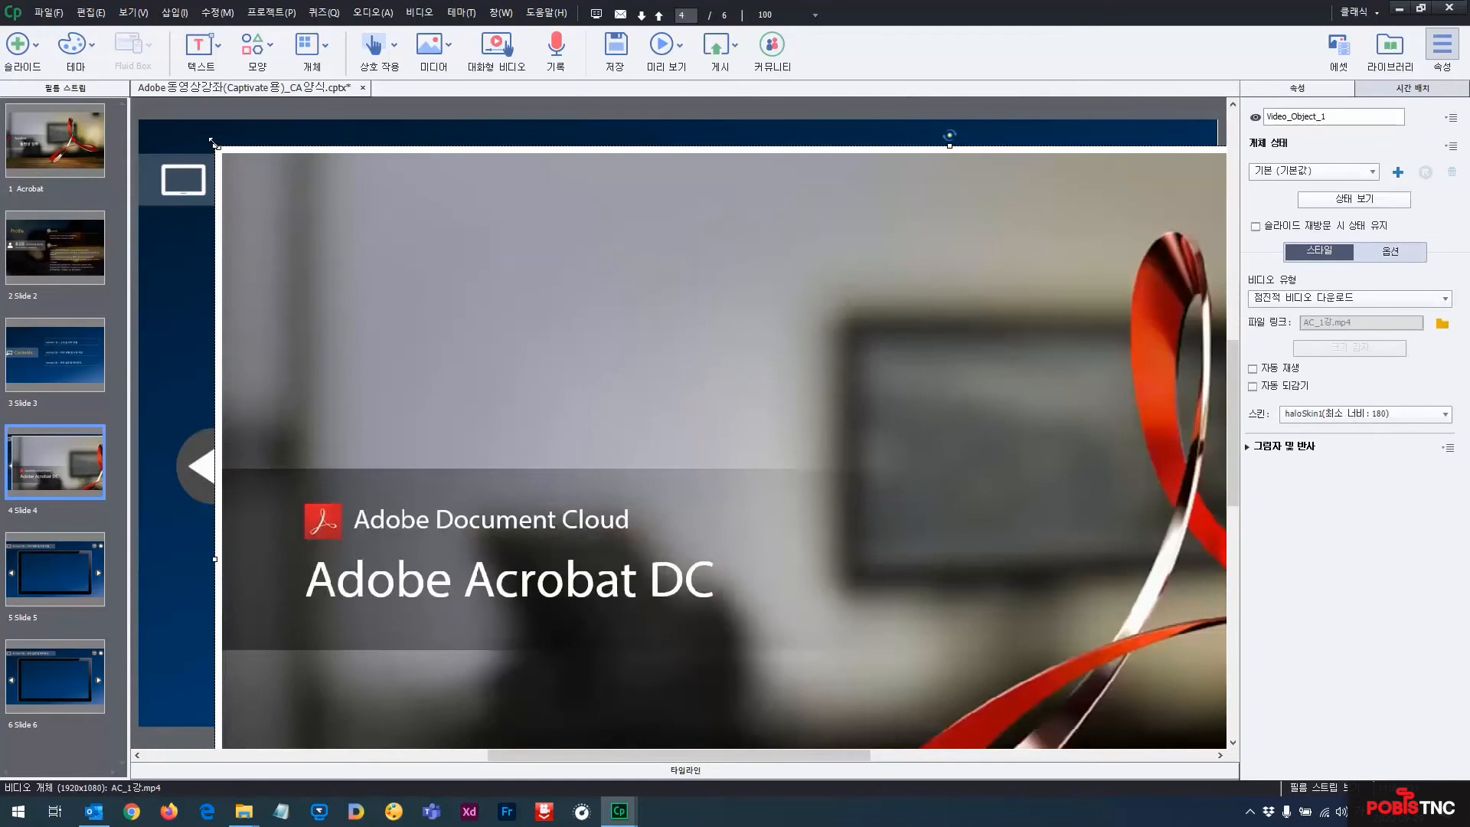
{"action": "left_click_drag", "start_coordinate": [213, 143], "coordinate": [525, 351]}
{"action": "left_click_drag", "start_coordinate": [668, 437], "coordinate": [459, 342]}
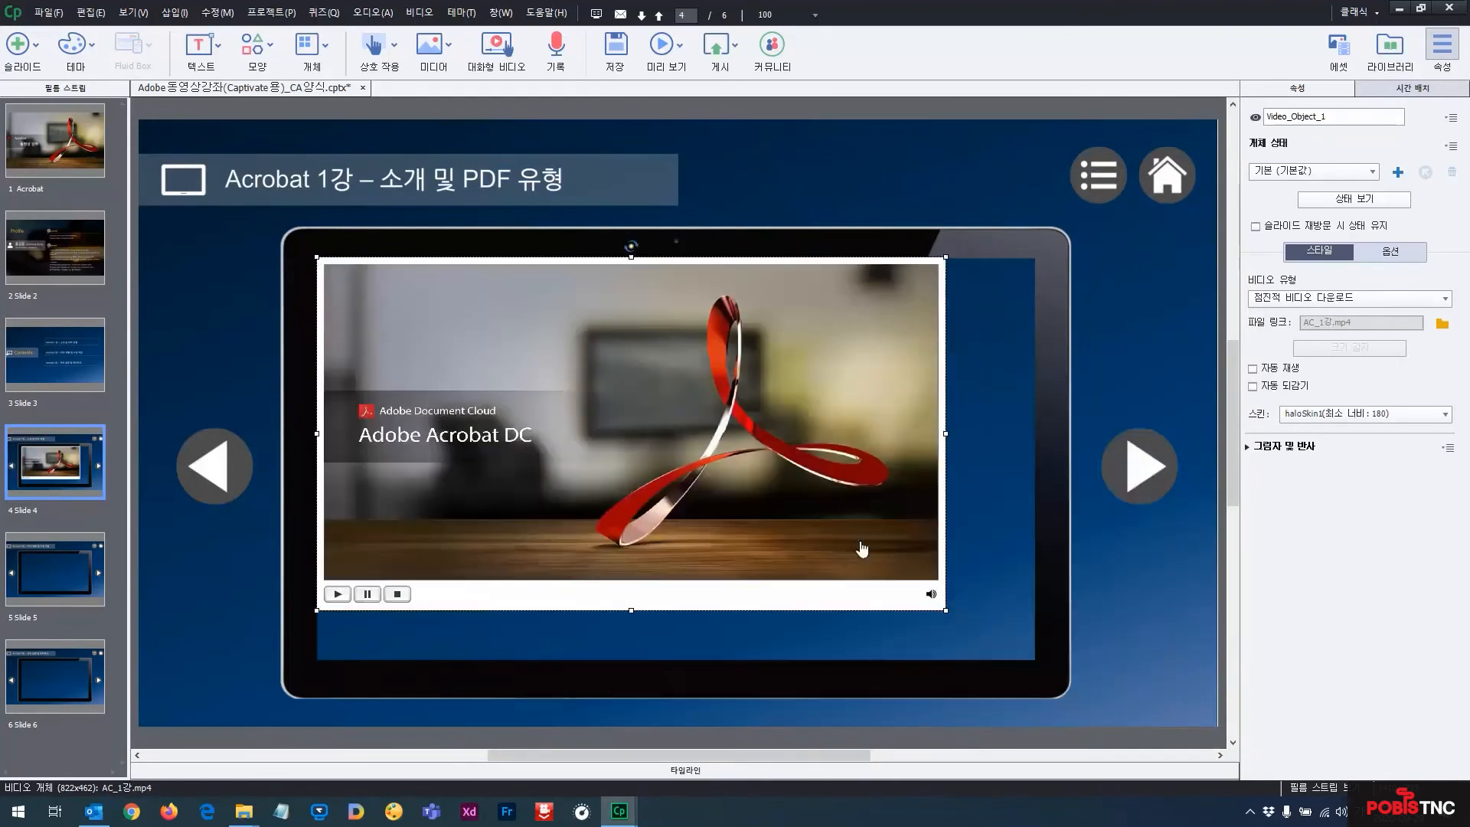
{"action": "left_click_drag", "start_coordinate": [947, 611], "coordinate": [1026, 664]}
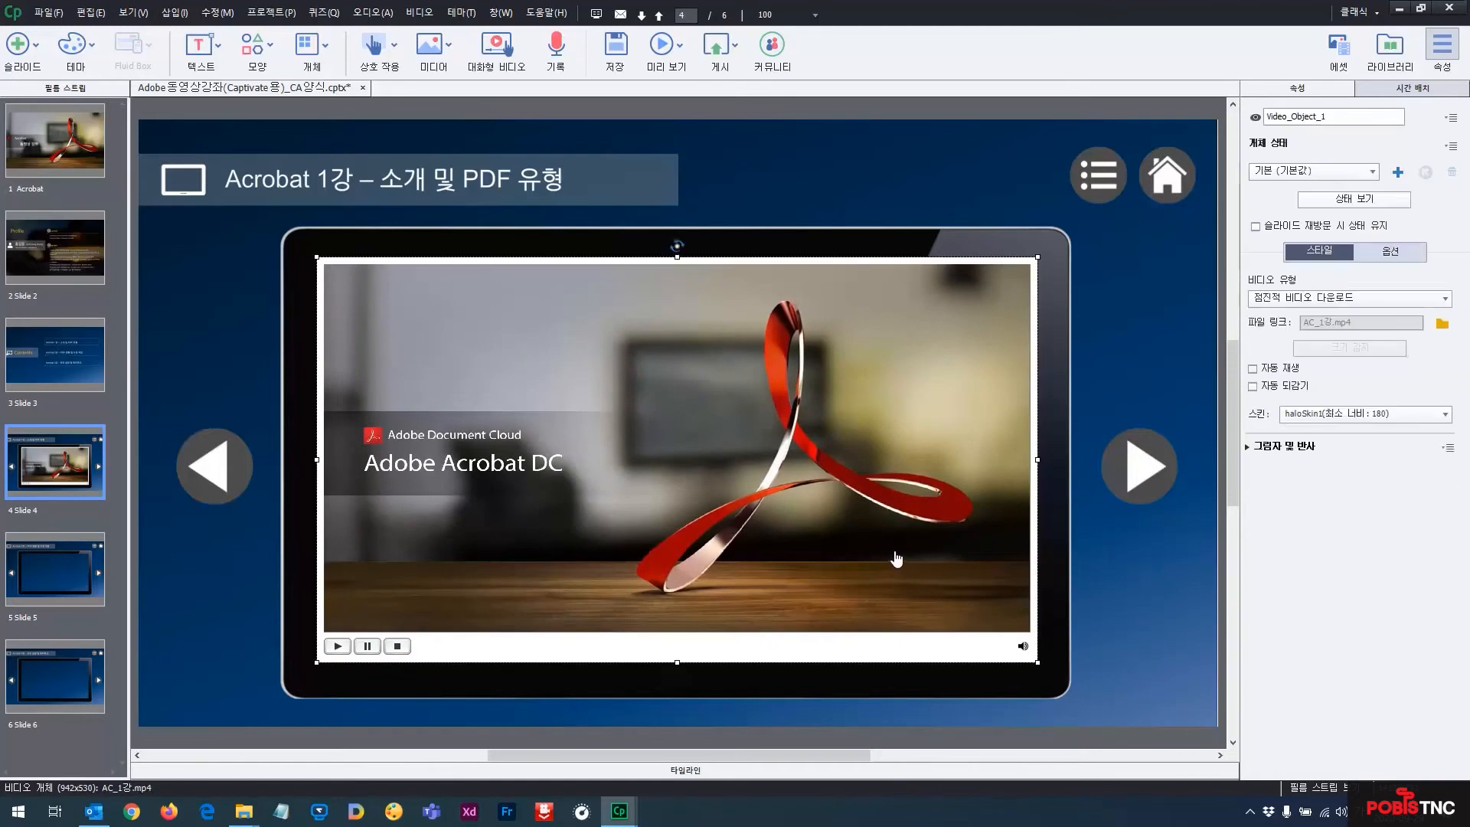
{"action": "left_click", "coordinate": [1105, 307]}
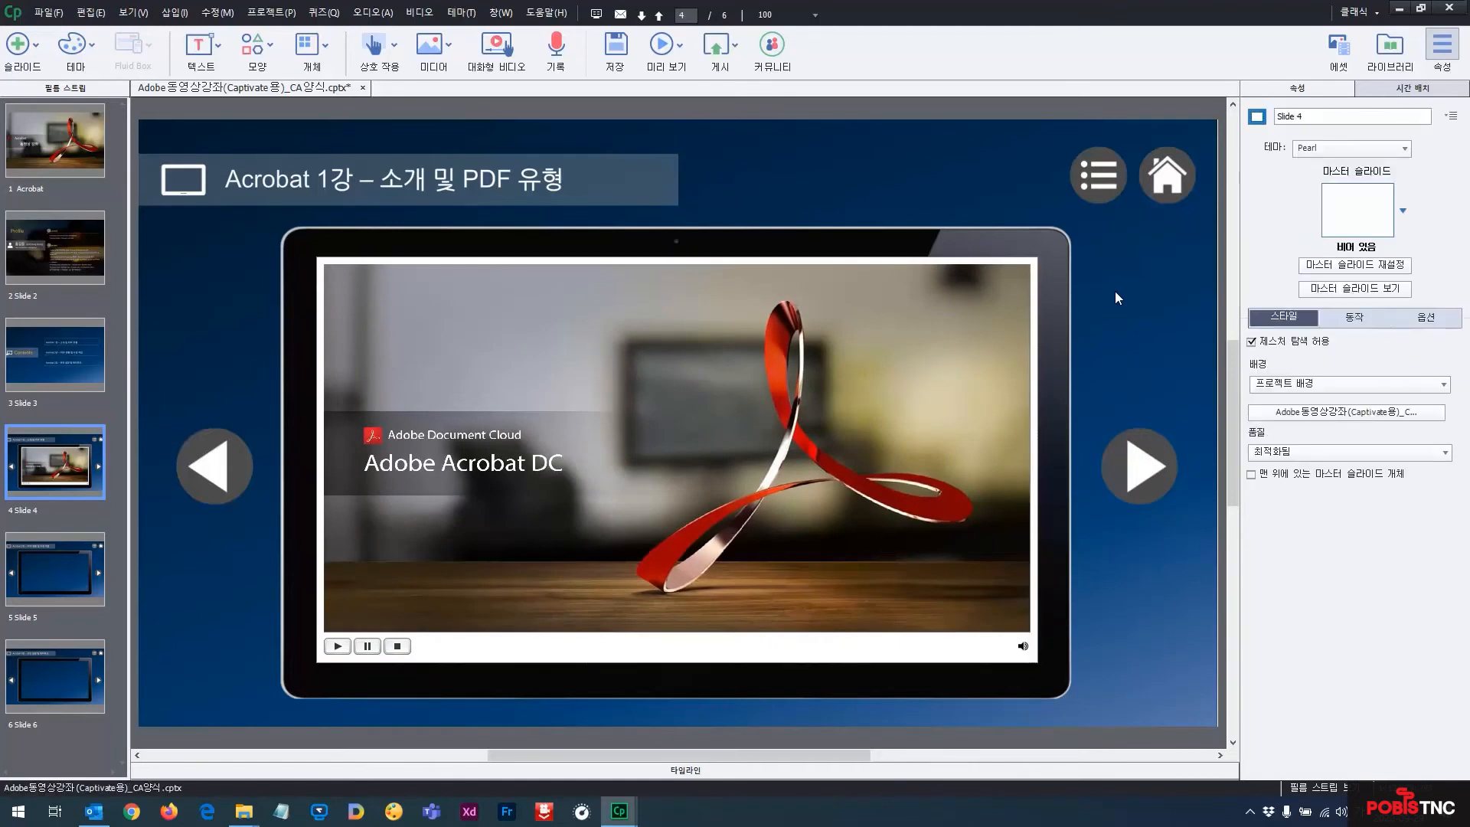
Change the slide 4 video's playback skin to clearSkin1 and turn on auto play.
{"action": "left_click", "coordinate": [831, 345]}
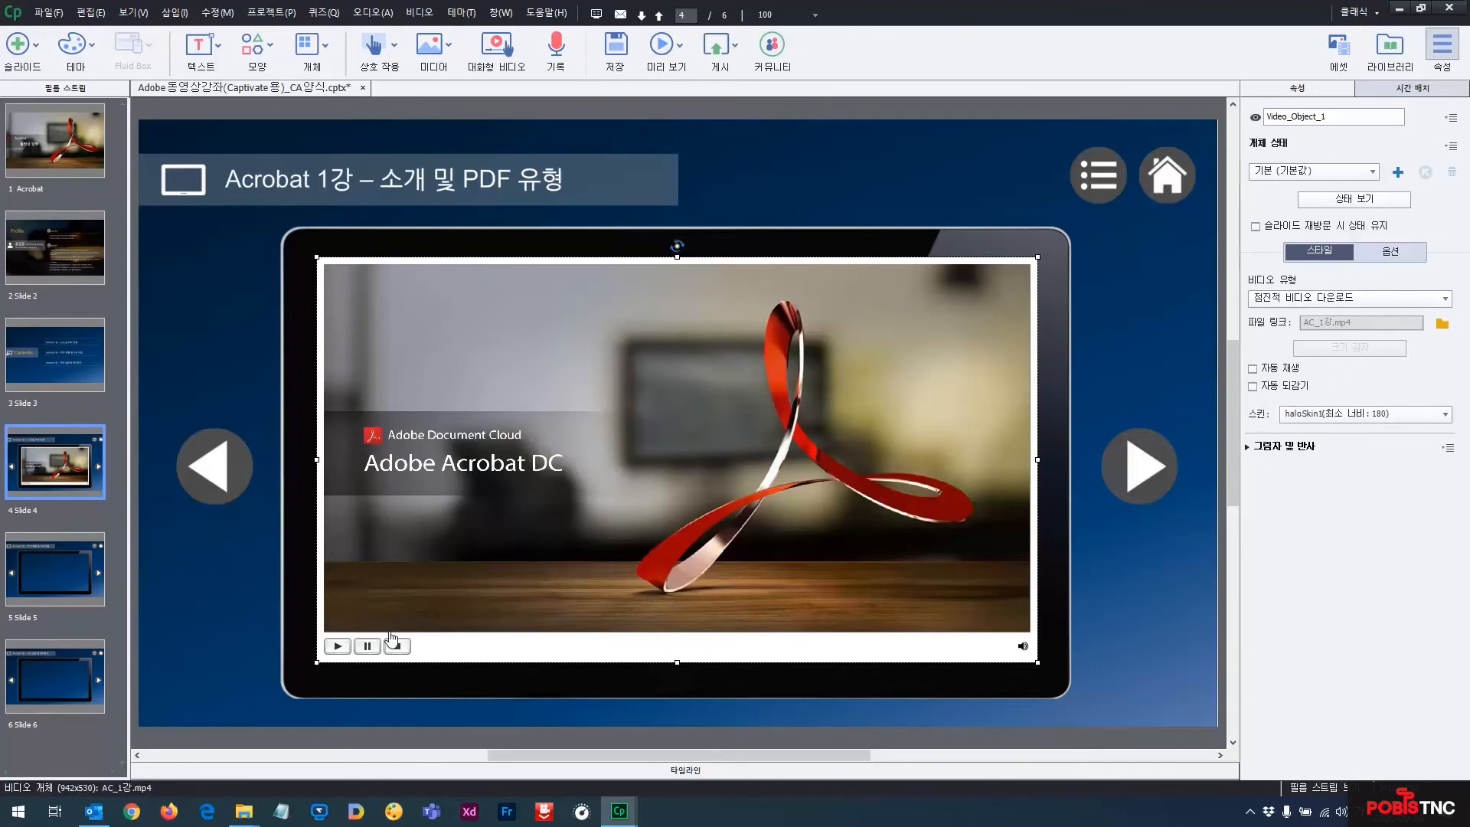
{"action": "left_click", "coordinate": [1362, 415]}
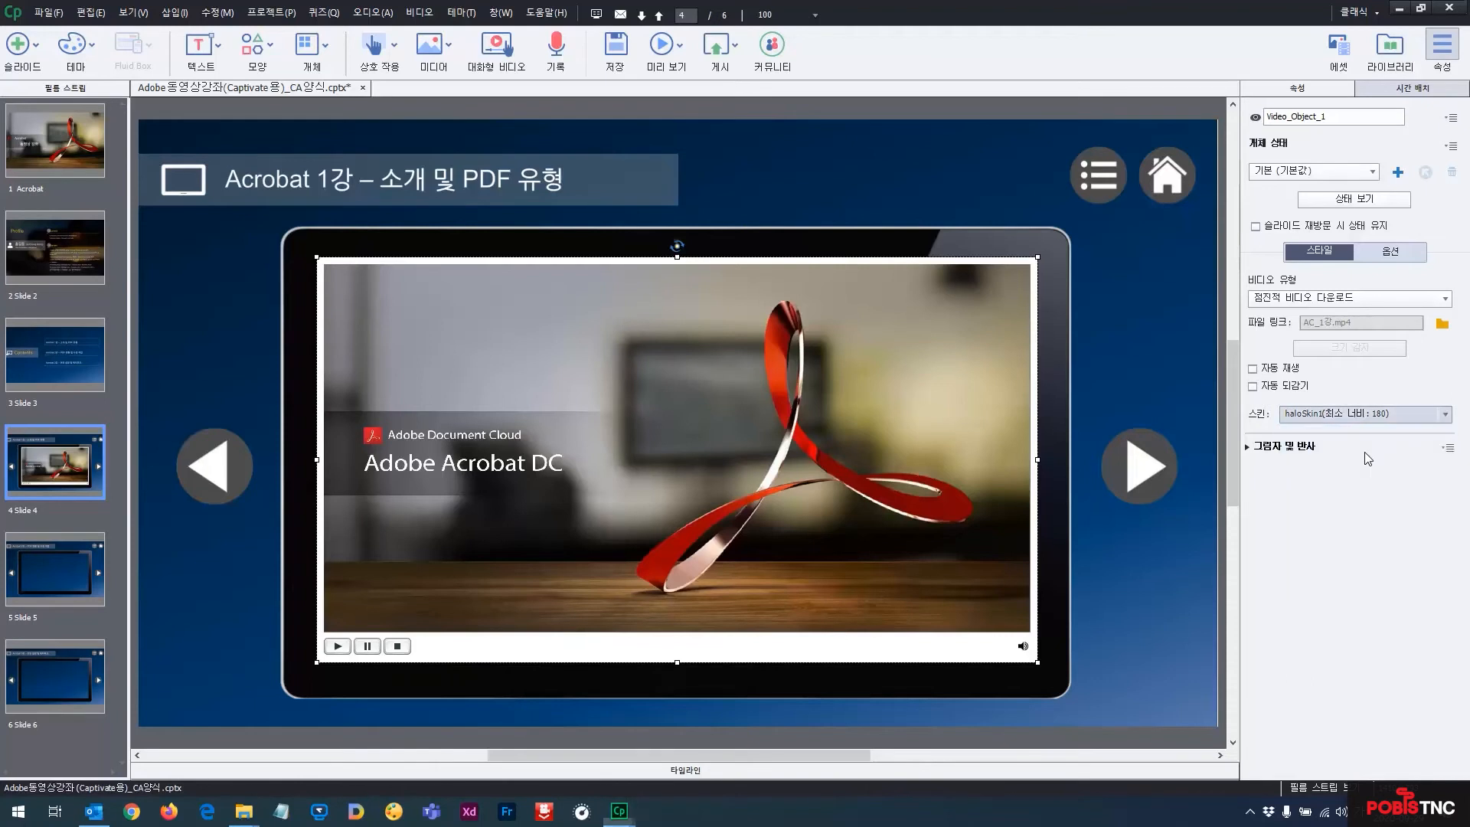
{"action": "left_click", "coordinate": [1353, 449]}
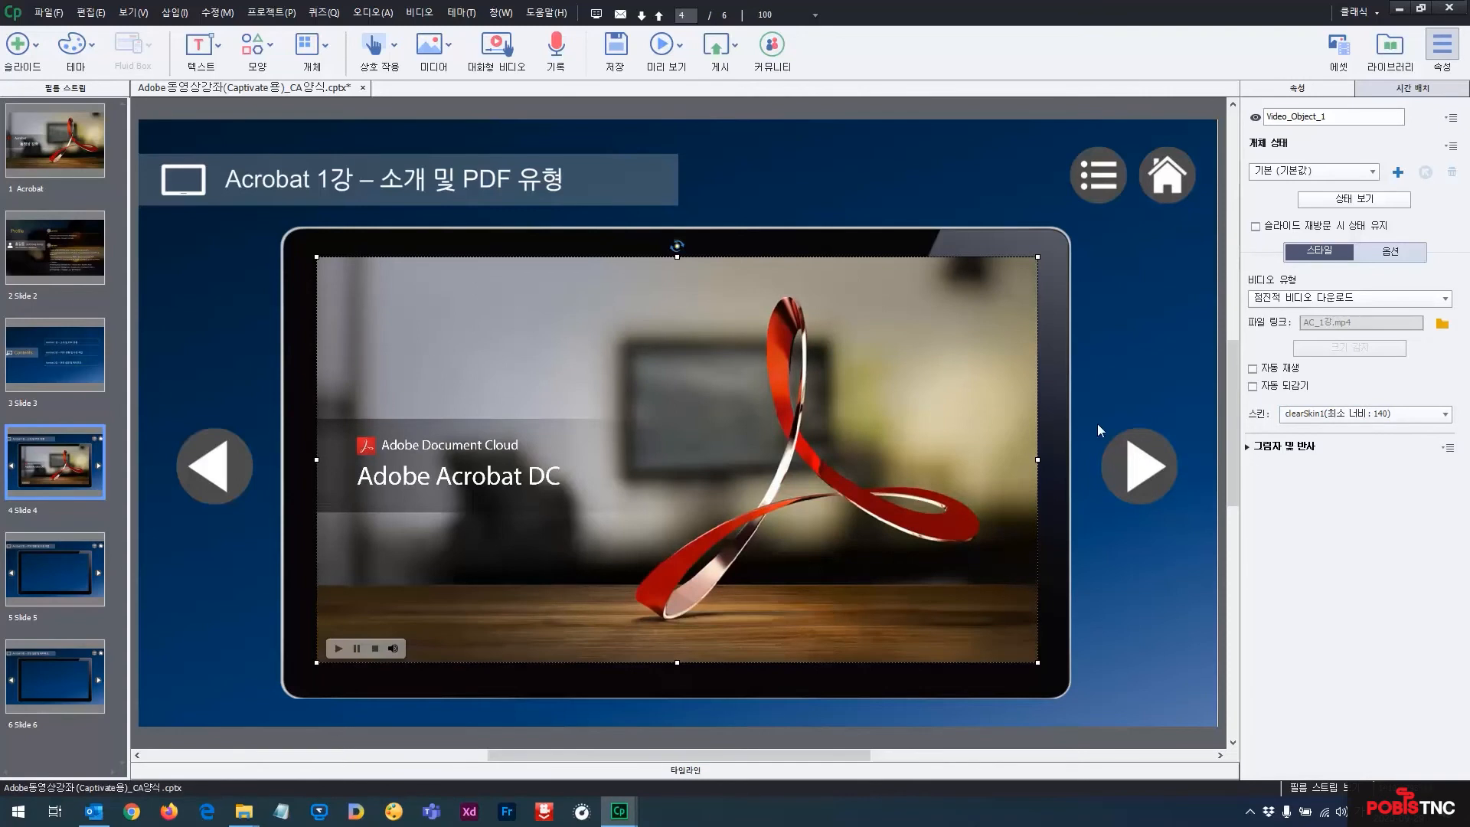
{"action": "left_click", "coordinate": [1114, 348]}
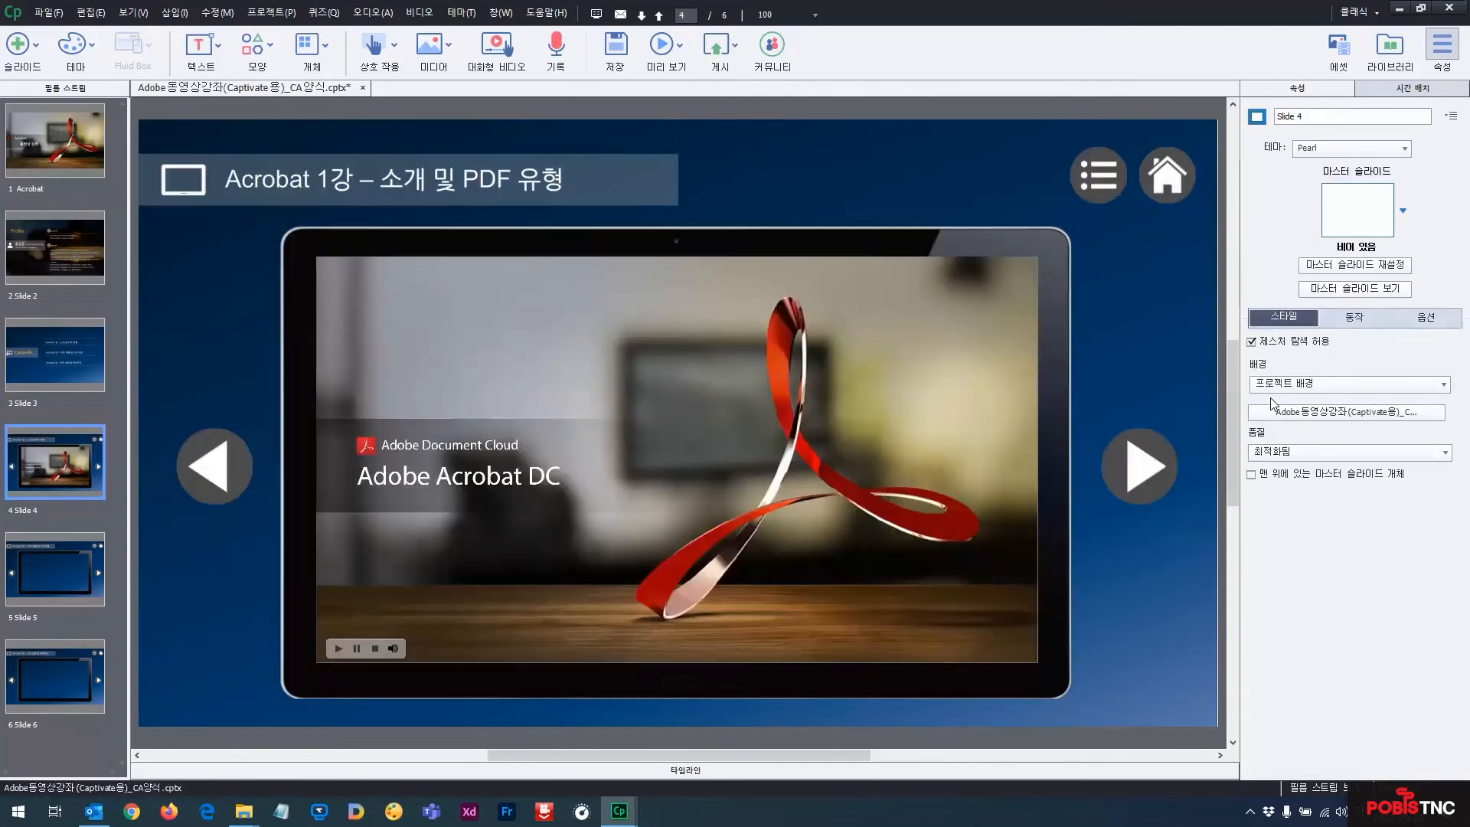
{"action": "left_click", "coordinate": [1025, 424]}
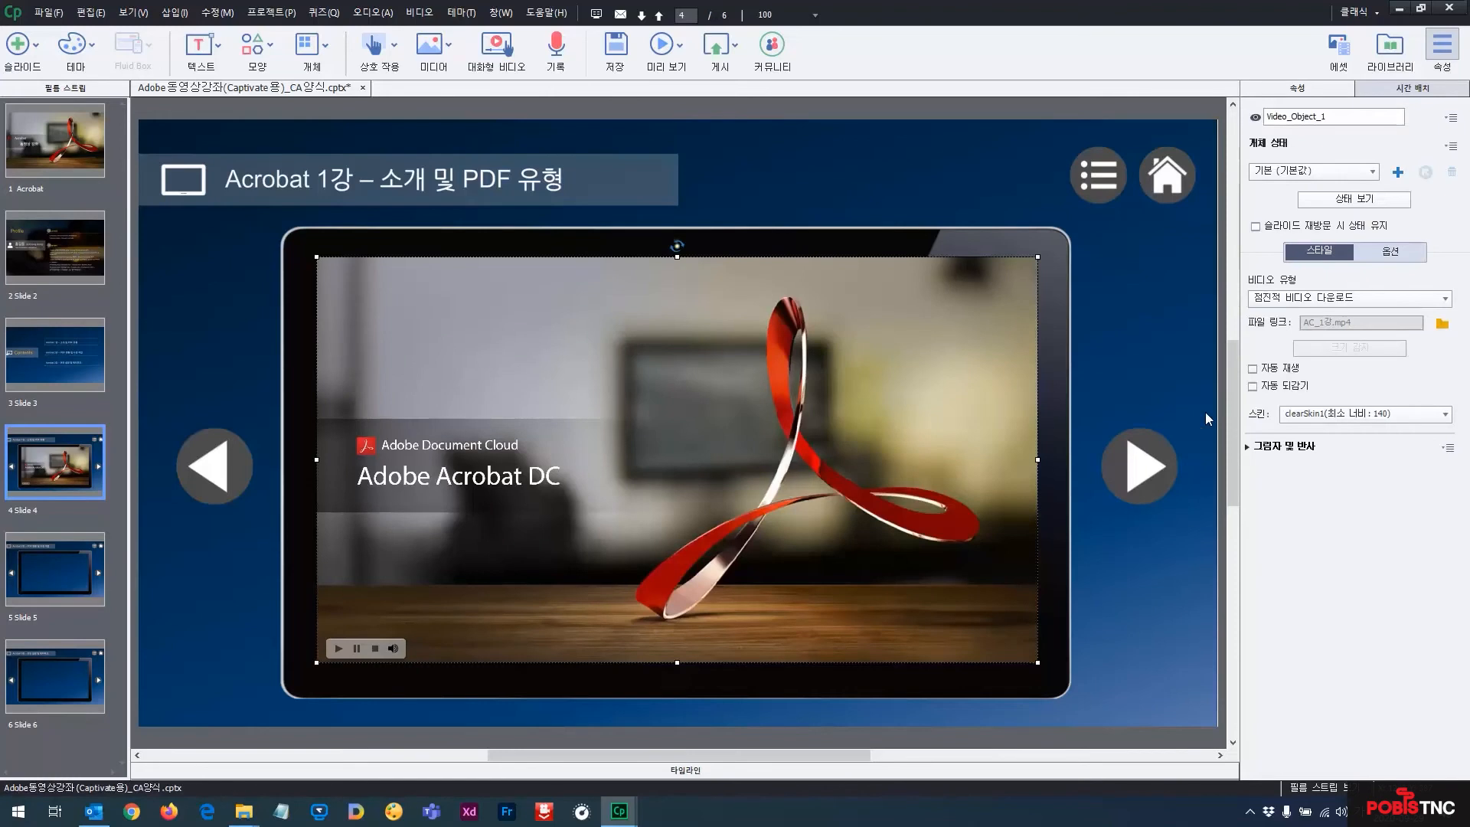
{"action": "left_click", "coordinate": [1276, 371]}
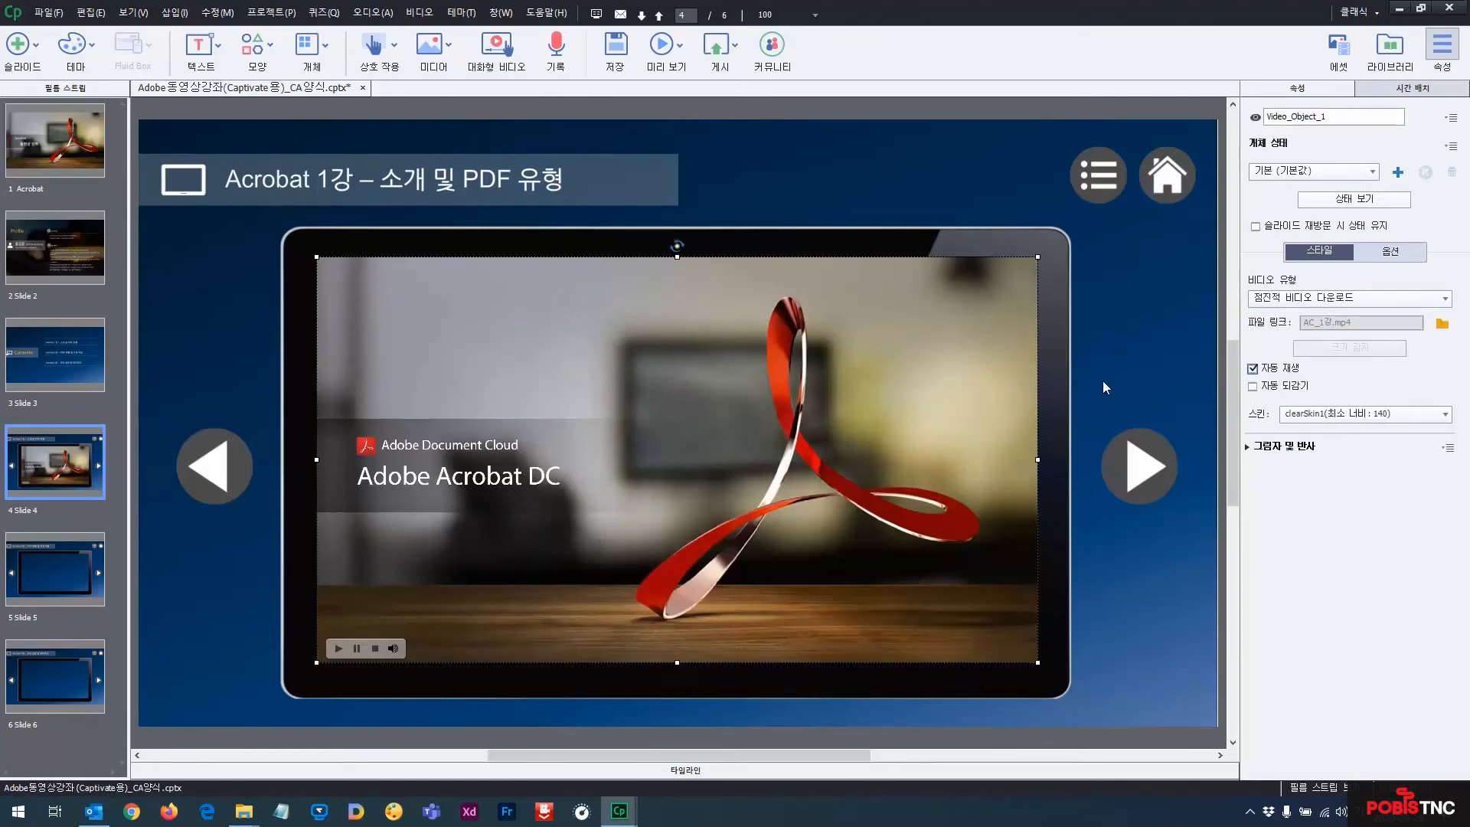
Check which slide the Acrobat 1강 click box on the contents slide jumps to, and compare it with slide 4.
{"action": "left_click", "coordinate": [68, 355]}
{"action": "left_click", "coordinate": [708, 301]}
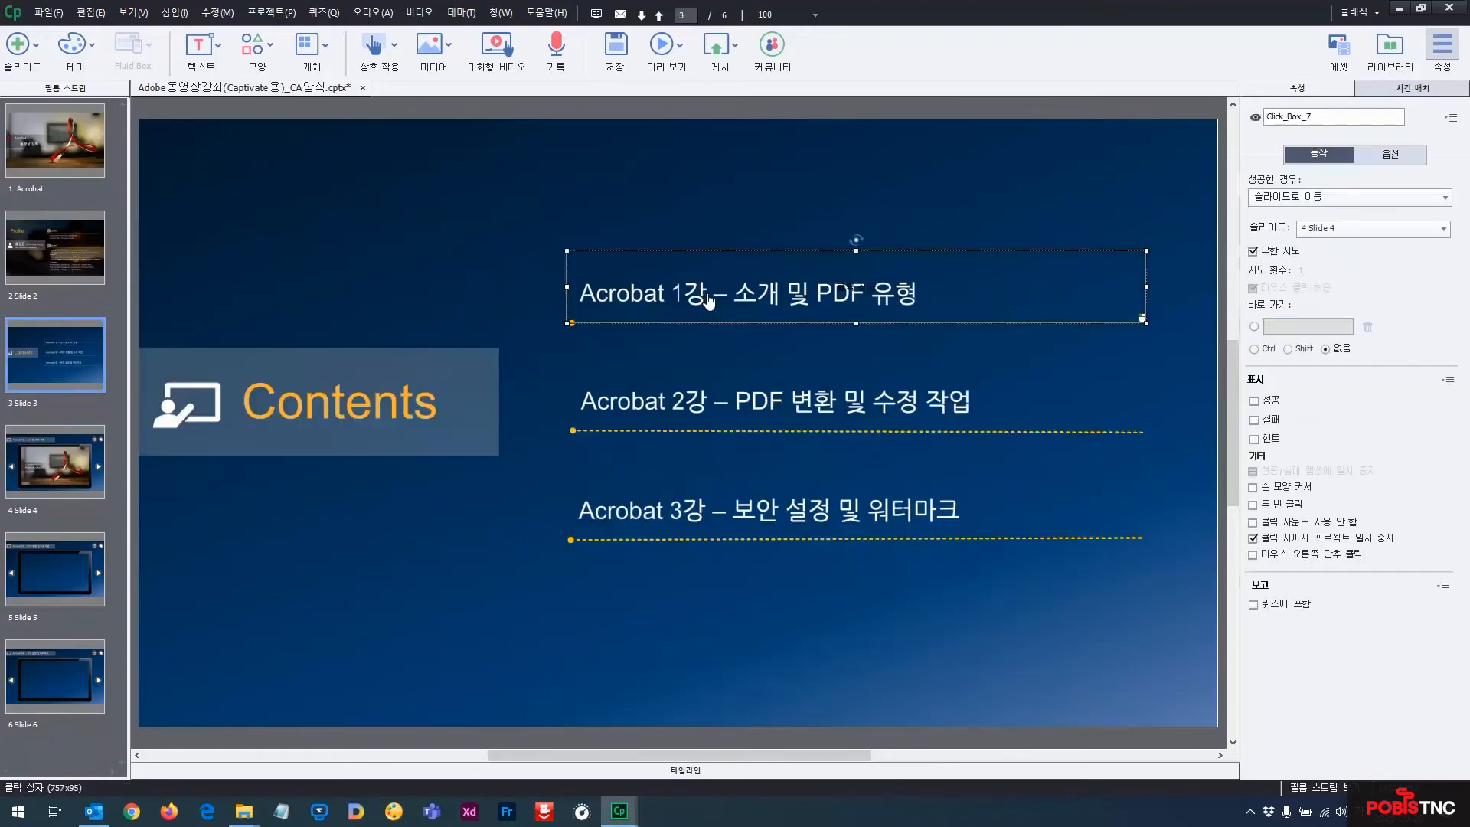
{"action": "left_click", "coordinate": [1333, 230]}
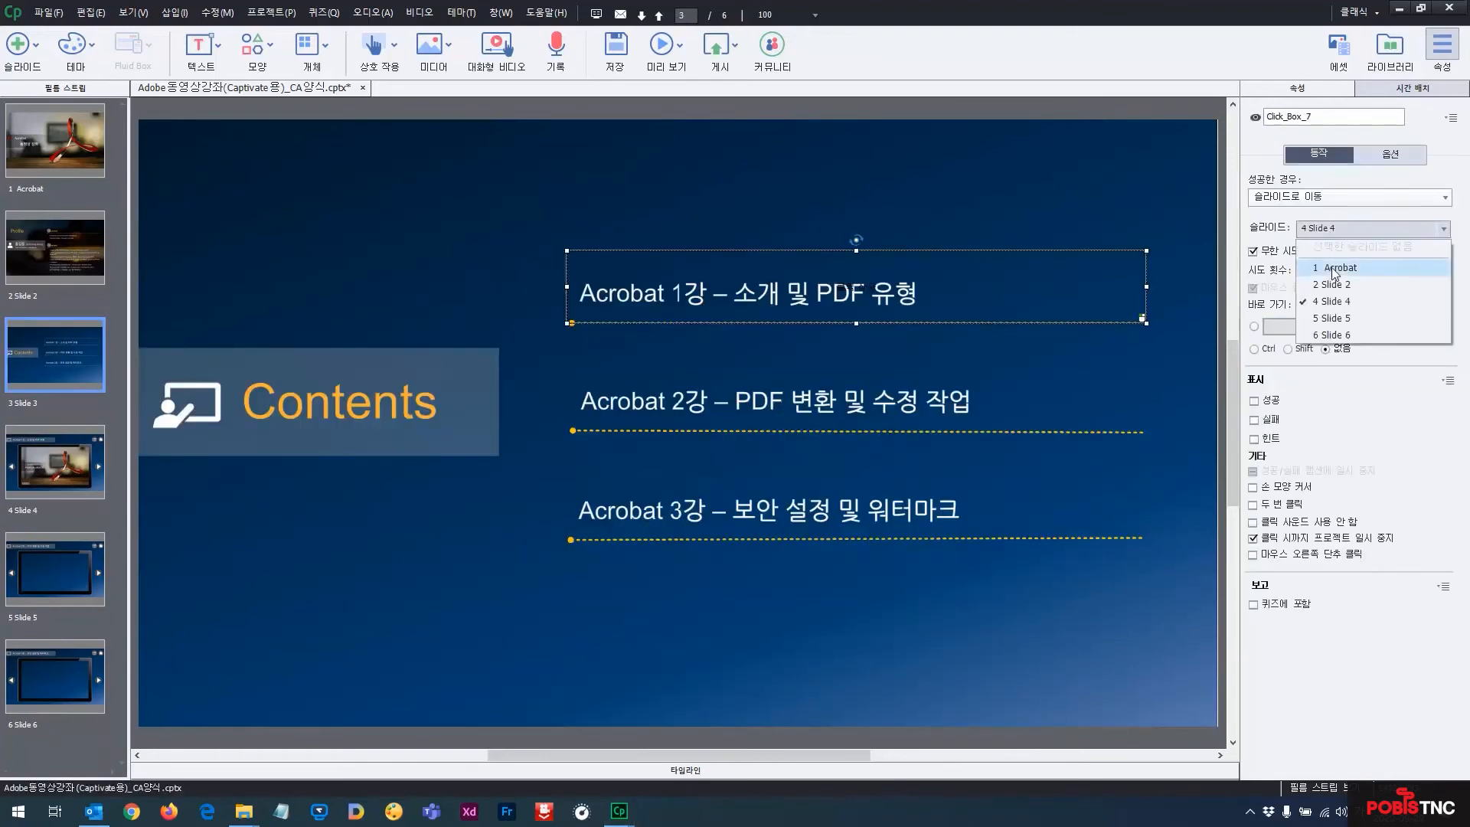
{"action": "left_click", "coordinate": [1275, 230]}
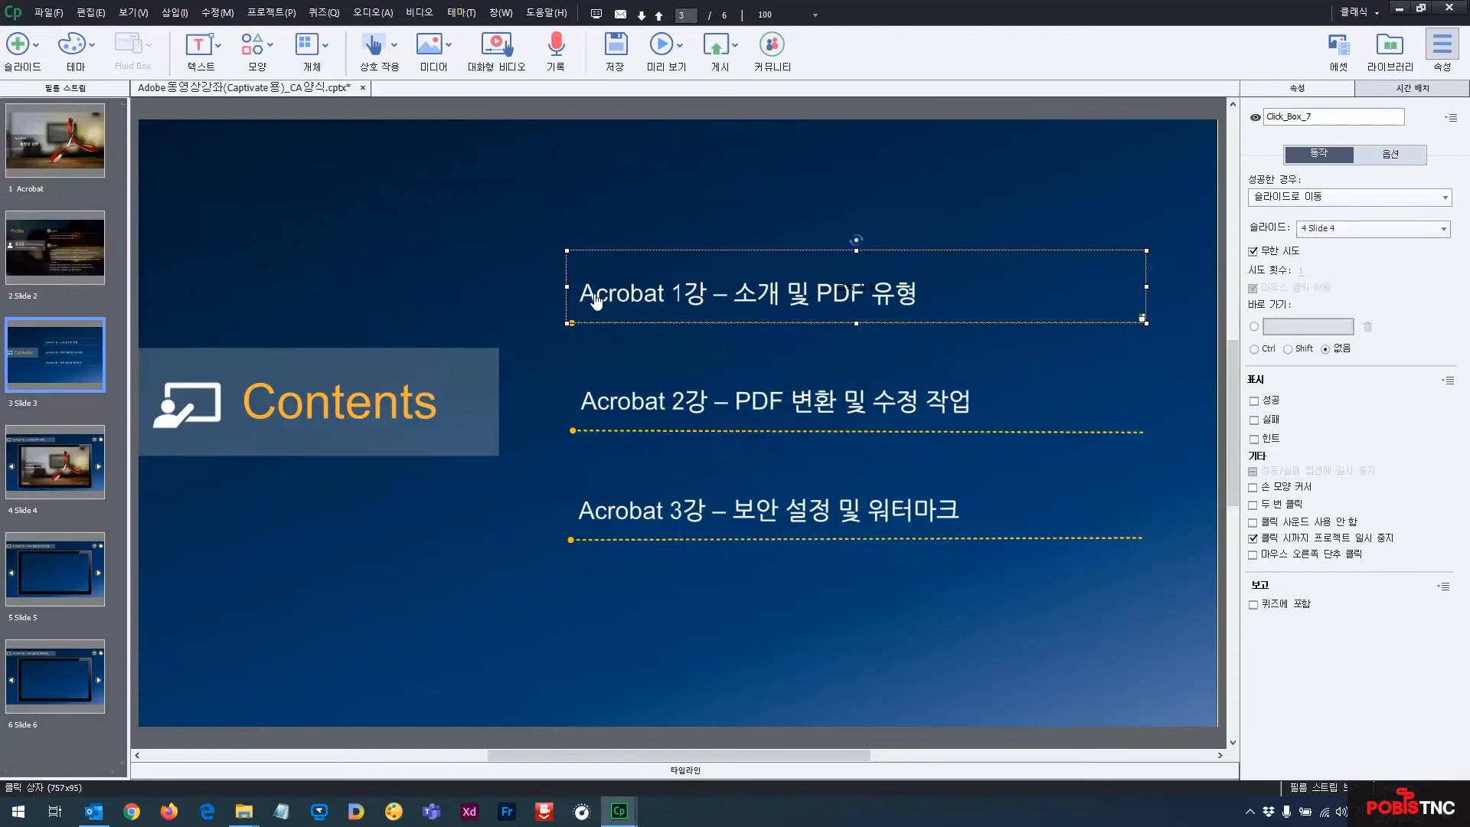
{"action": "left_click", "coordinate": [54, 459]}
{"action": "left_click", "coordinate": [548, 404]}
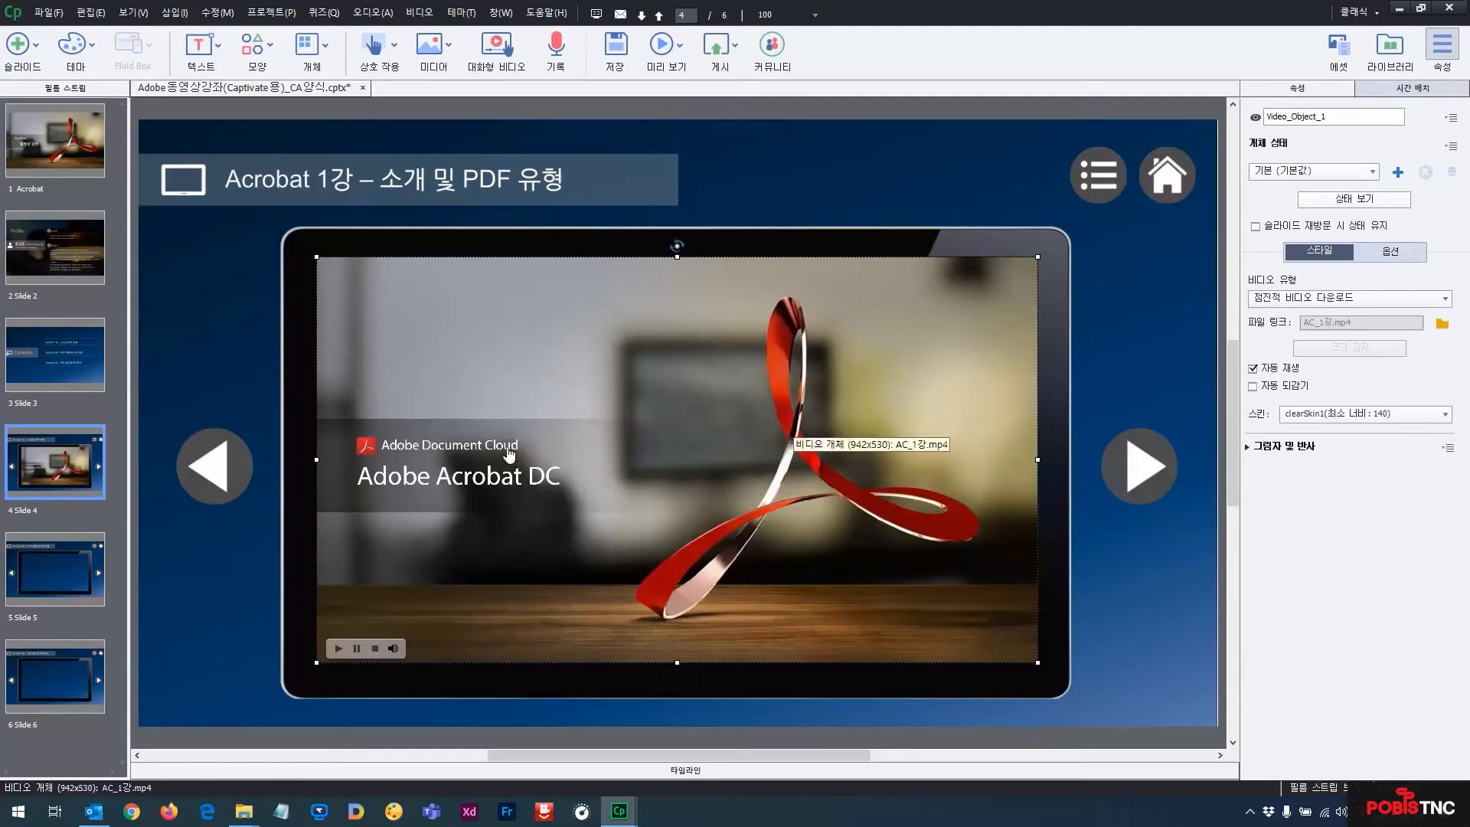
Insert AC_2강.mp4 from the 06강 folder as an event video on slide 5.
{"action": "left_click", "coordinate": [58, 555]}
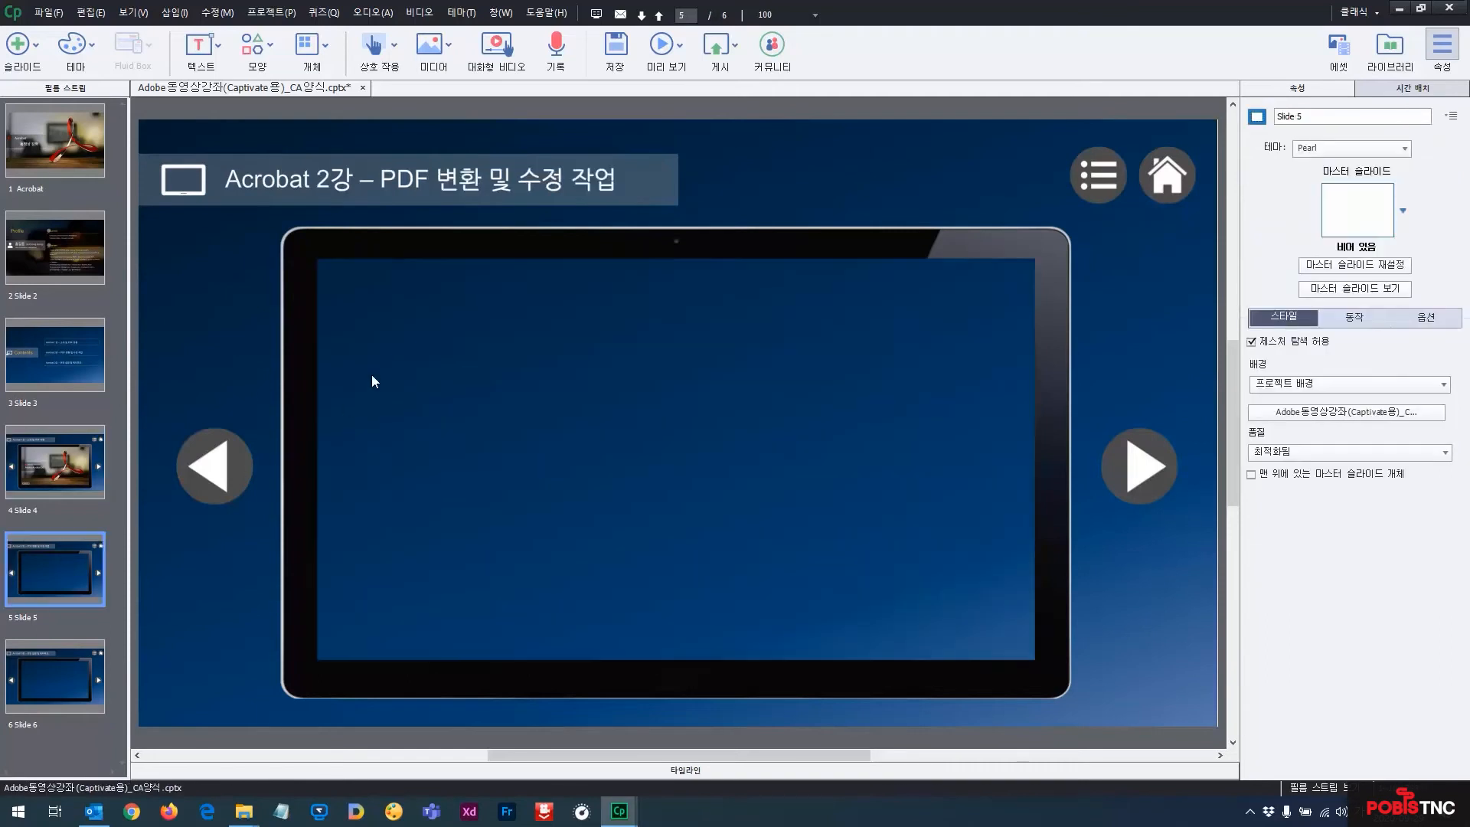
{"action": "left_click", "coordinate": [431, 47]}
{"action": "left_click", "coordinate": [465, 214]}
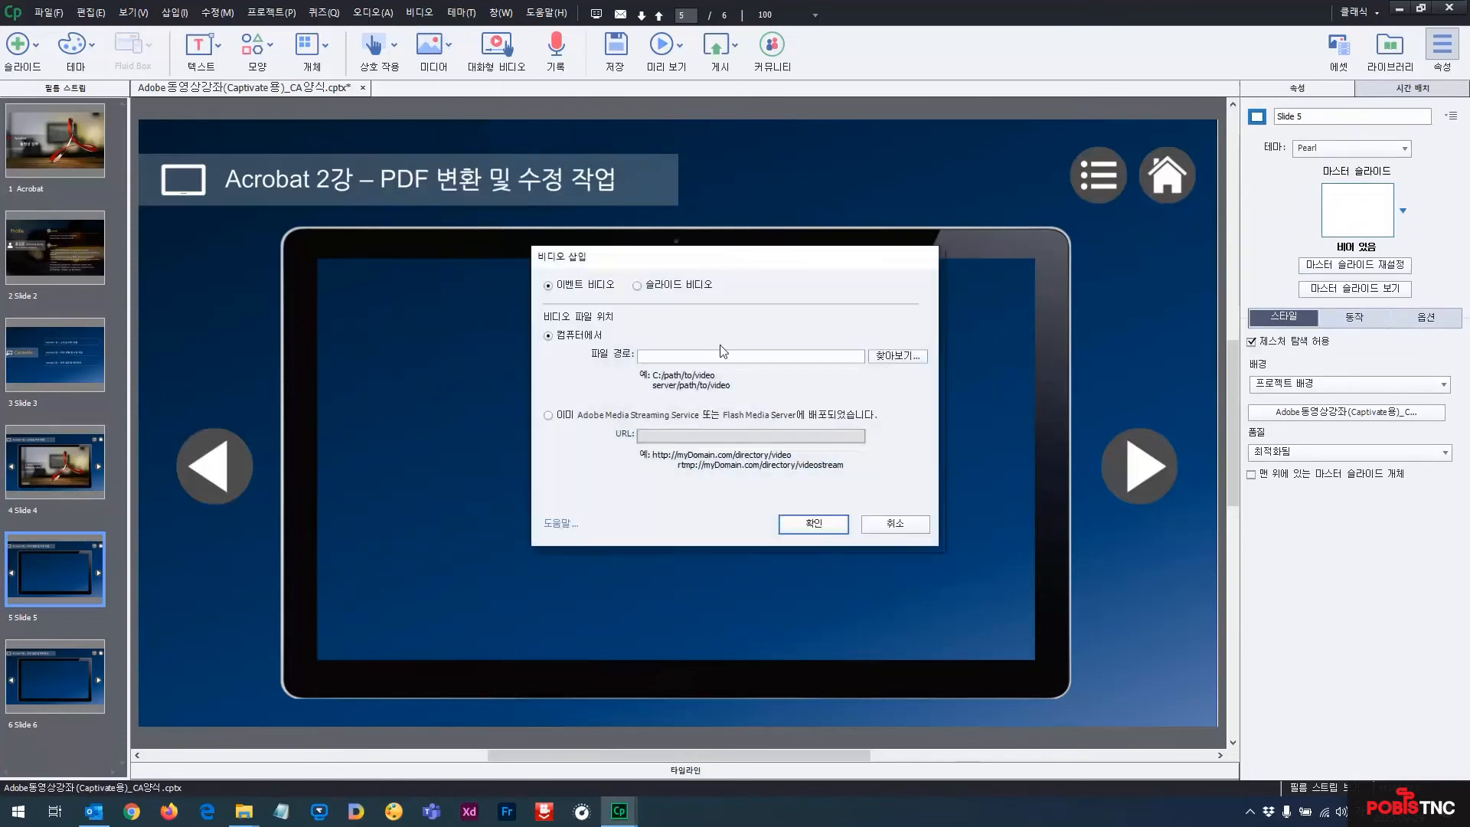
{"action": "left_click", "coordinate": [894, 357]}
{"action": "left_click", "coordinate": [823, 372]}
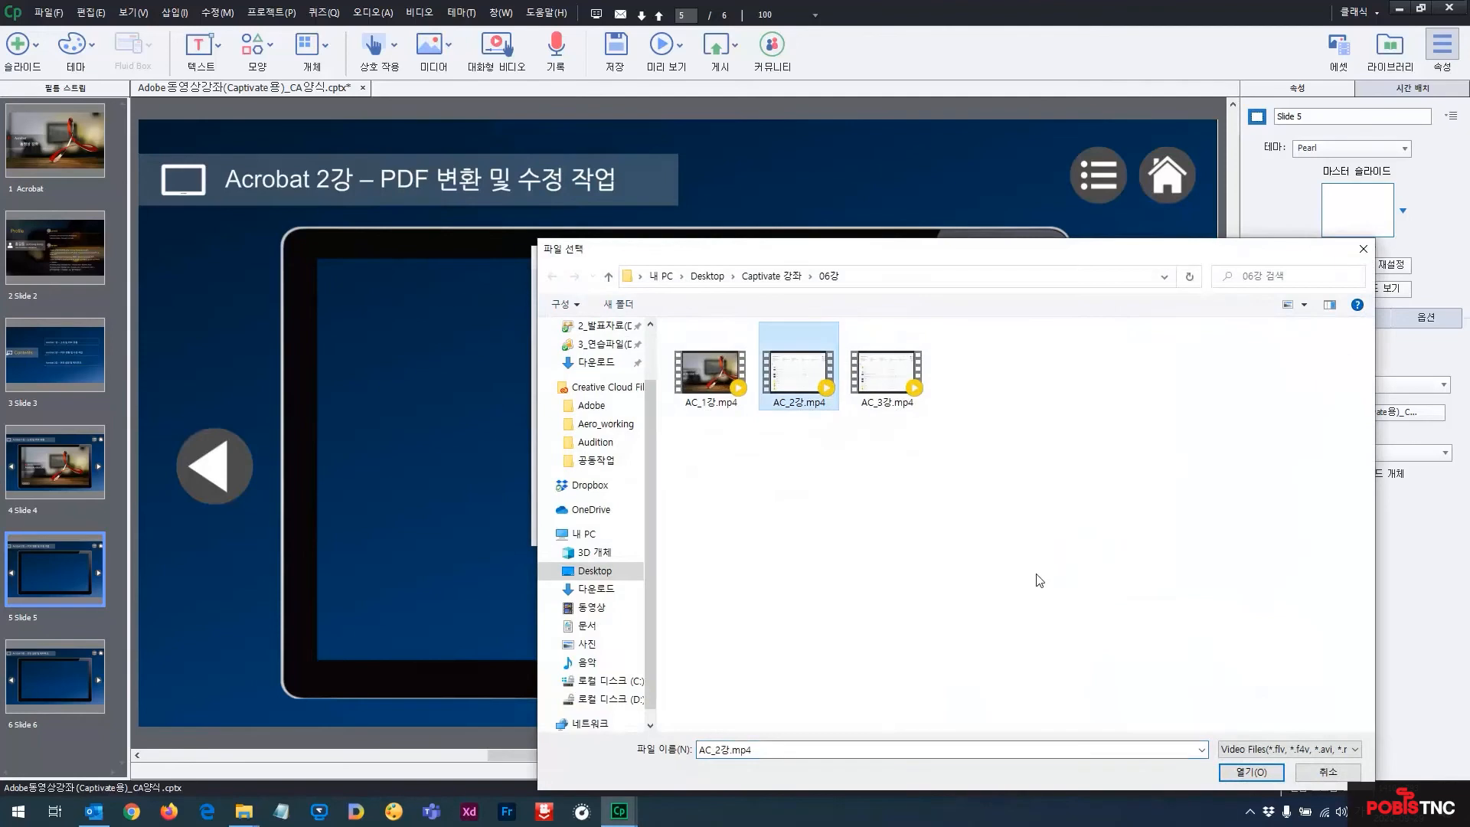
{"action": "left_click", "coordinate": [1231, 772]}
{"action": "left_click", "coordinate": [818, 524]}
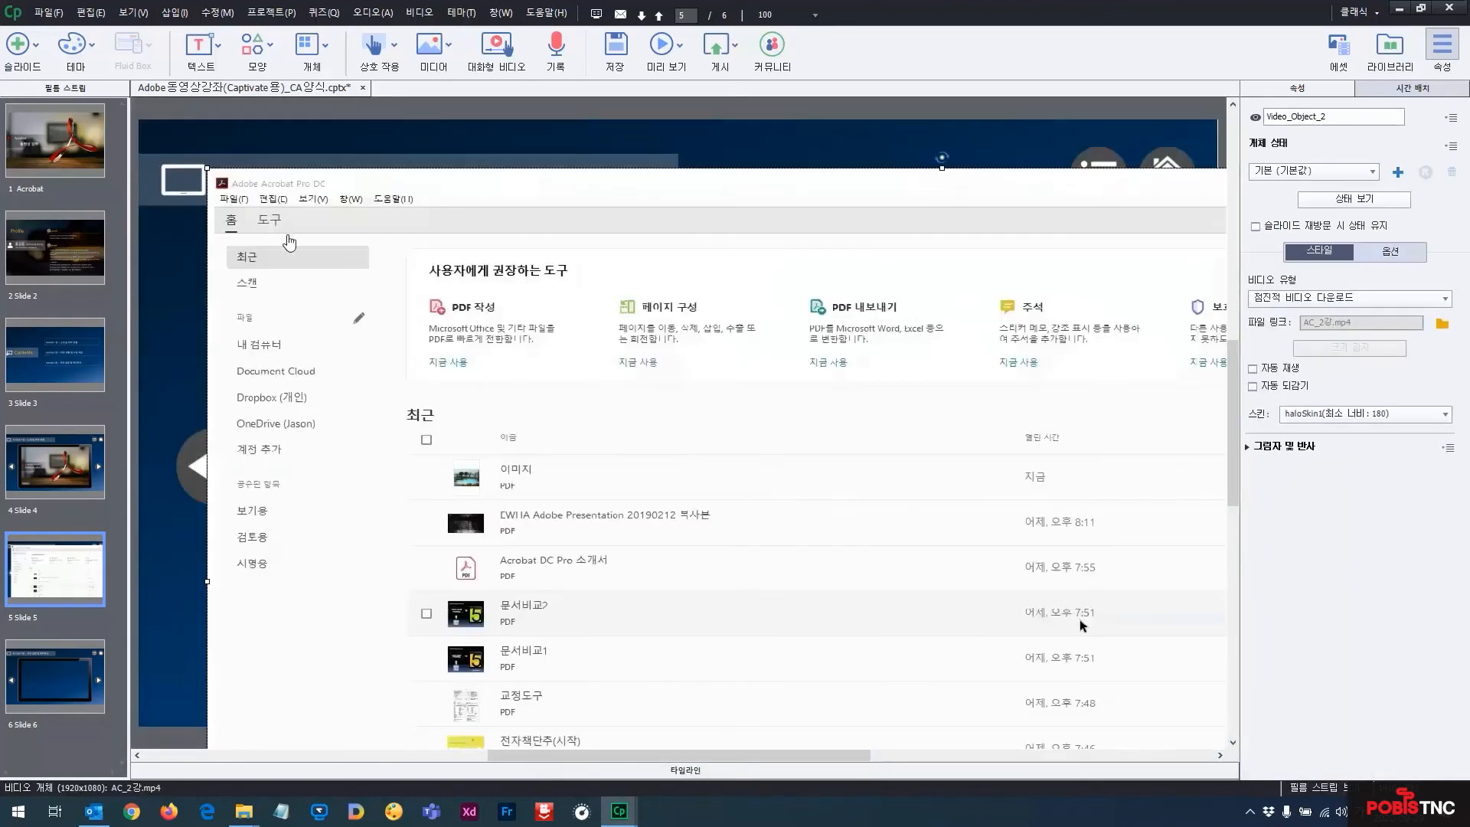
Shrink and move the video on slide 5 to about 948 x 533 so it fills the tablet frame's screen.
{"action": "left_click_drag", "start_coordinate": [207, 168], "coordinate": [828, 565]}
{"action": "left_click_drag", "start_coordinate": [1064, 654], "coordinate": [469, 345]}
{"action": "left_click_drag", "start_coordinate": [1084, 690], "coordinate": [1042, 663]}
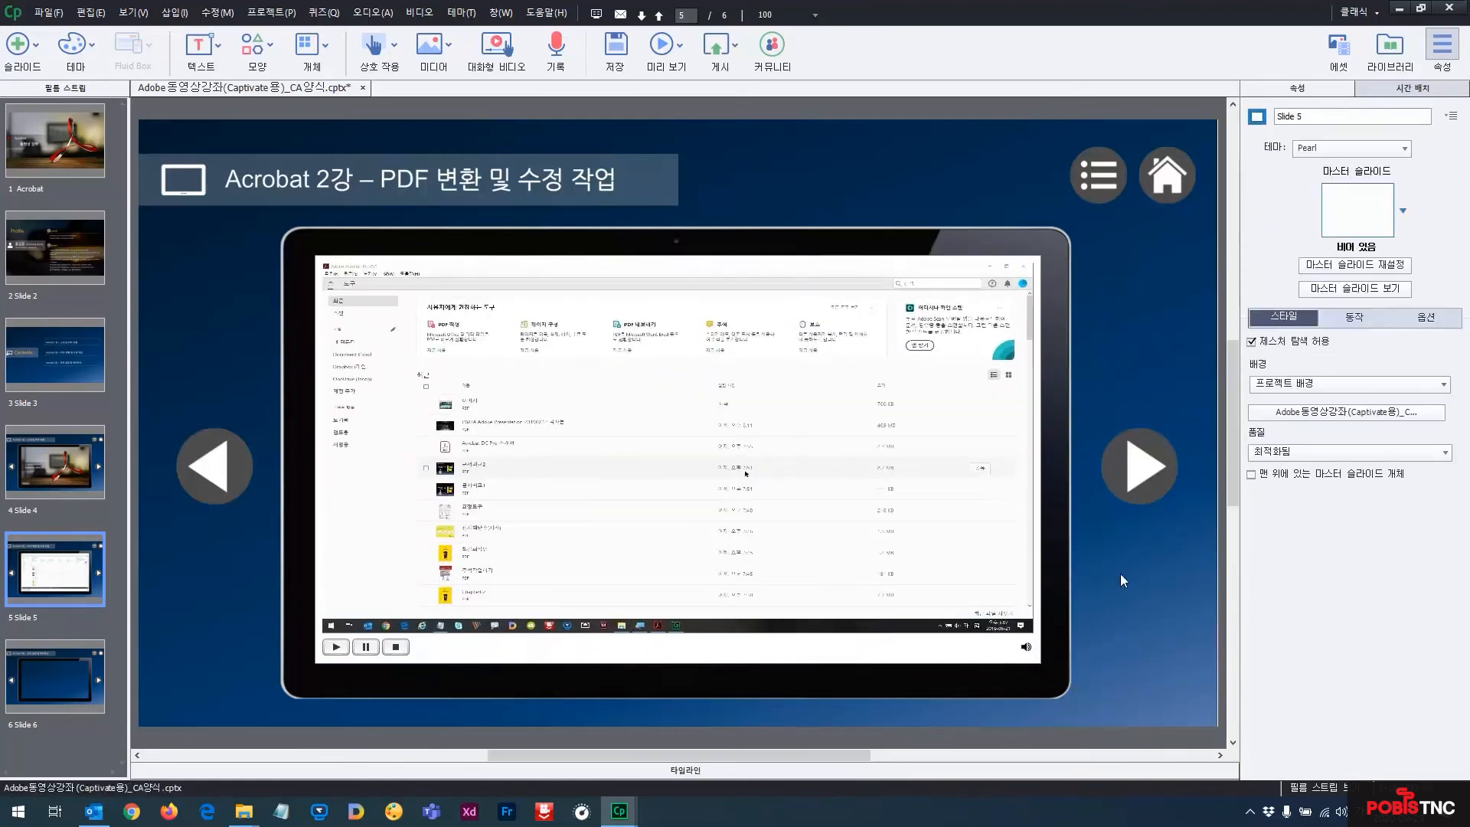
Change the slide 5 video's playback skin to clearSkin1 and turn on auto play.
{"action": "left_click", "coordinate": [1363, 413]}
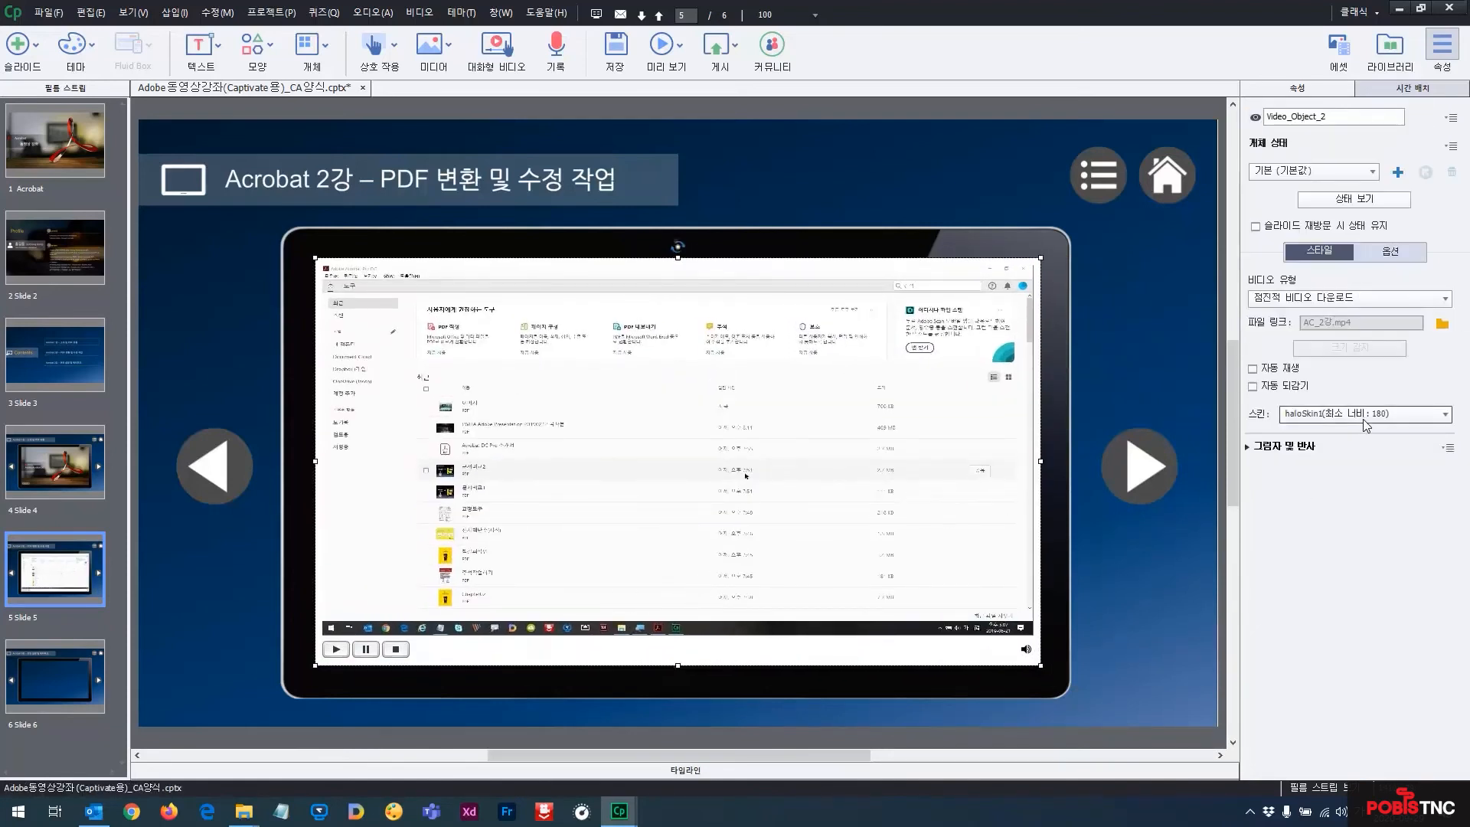
{"action": "left_click", "coordinate": [1360, 466]}
{"action": "left_click", "coordinate": [1361, 419]}
{"action": "left_click", "coordinate": [1360, 452]}
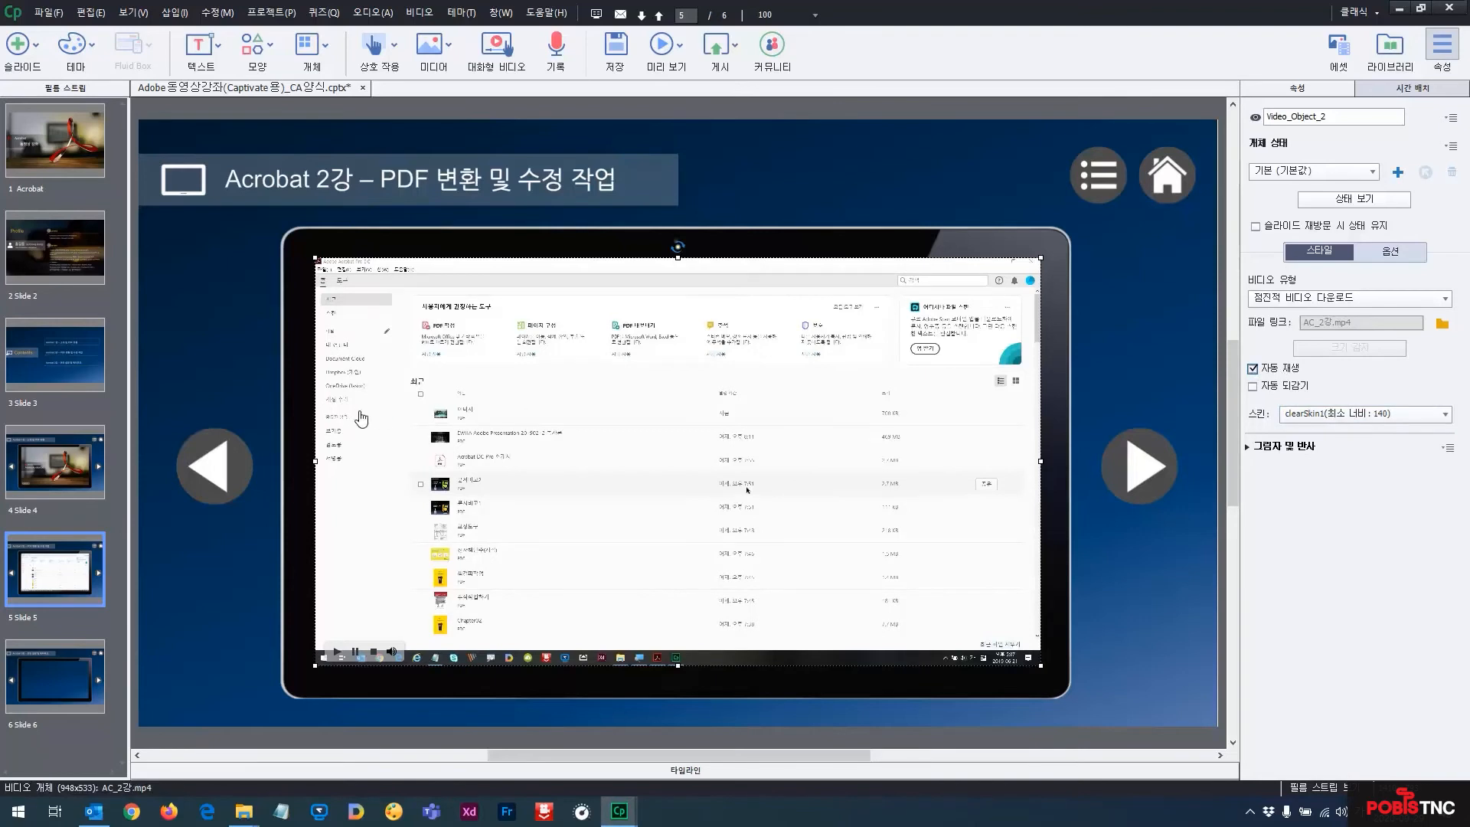
Add a click box on slide 3 and fit it over the Acrobat 2강 contents entry.
{"action": "left_click", "coordinate": [85, 351]}
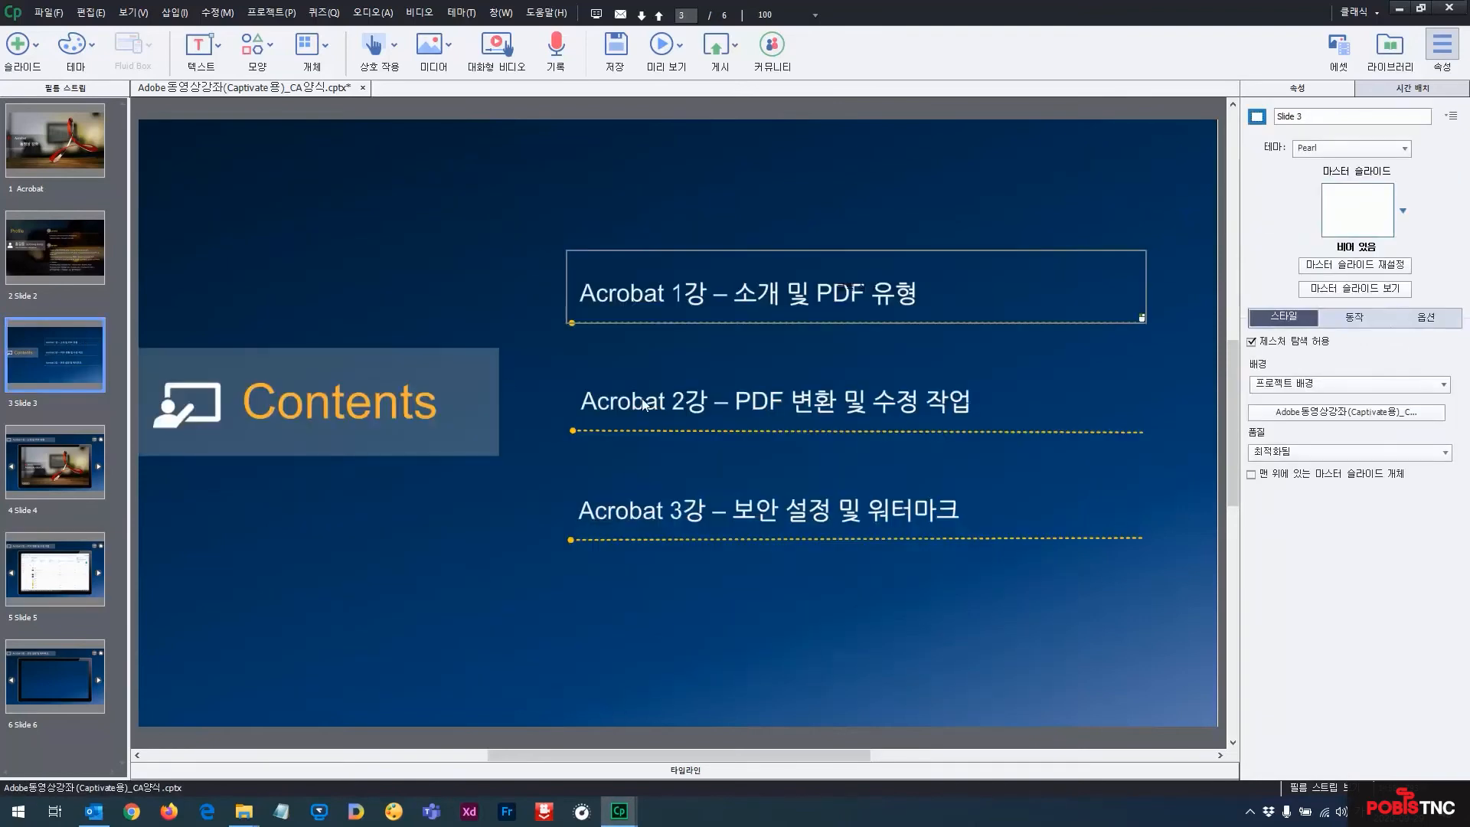
{"action": "left_click", "coordinate": [397, 56]}
{"action": "left_click", "coordinate": [398, 126]}
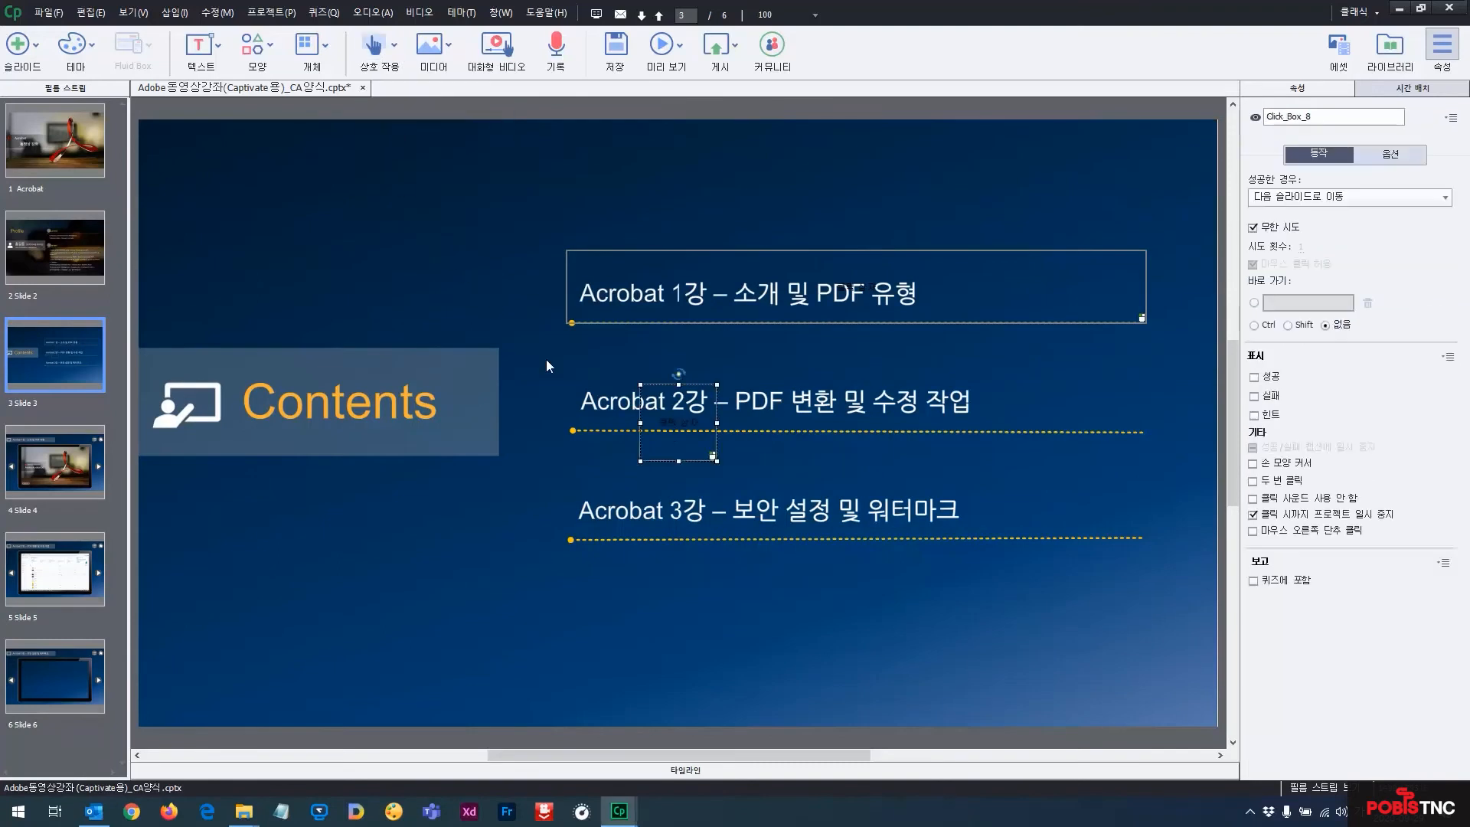
{"action": "left_click_drag", "start_coordinate": [668, 421], "coordinate": [1151, 427]}
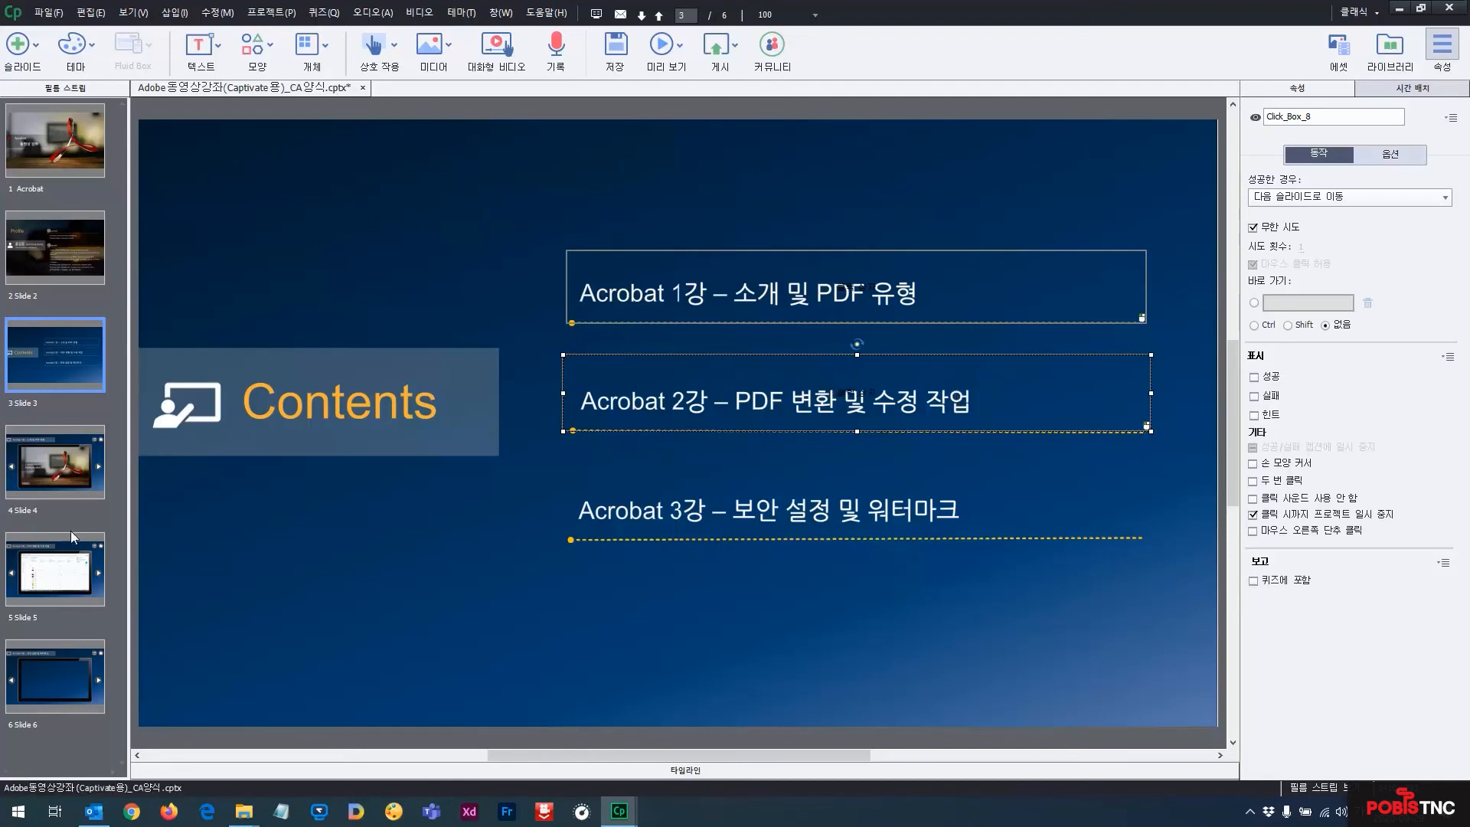
Set the Acrobat 2강 click box's success action to jump to slide 5.
{"action": "left_click", "coordinate": [71, 573]}
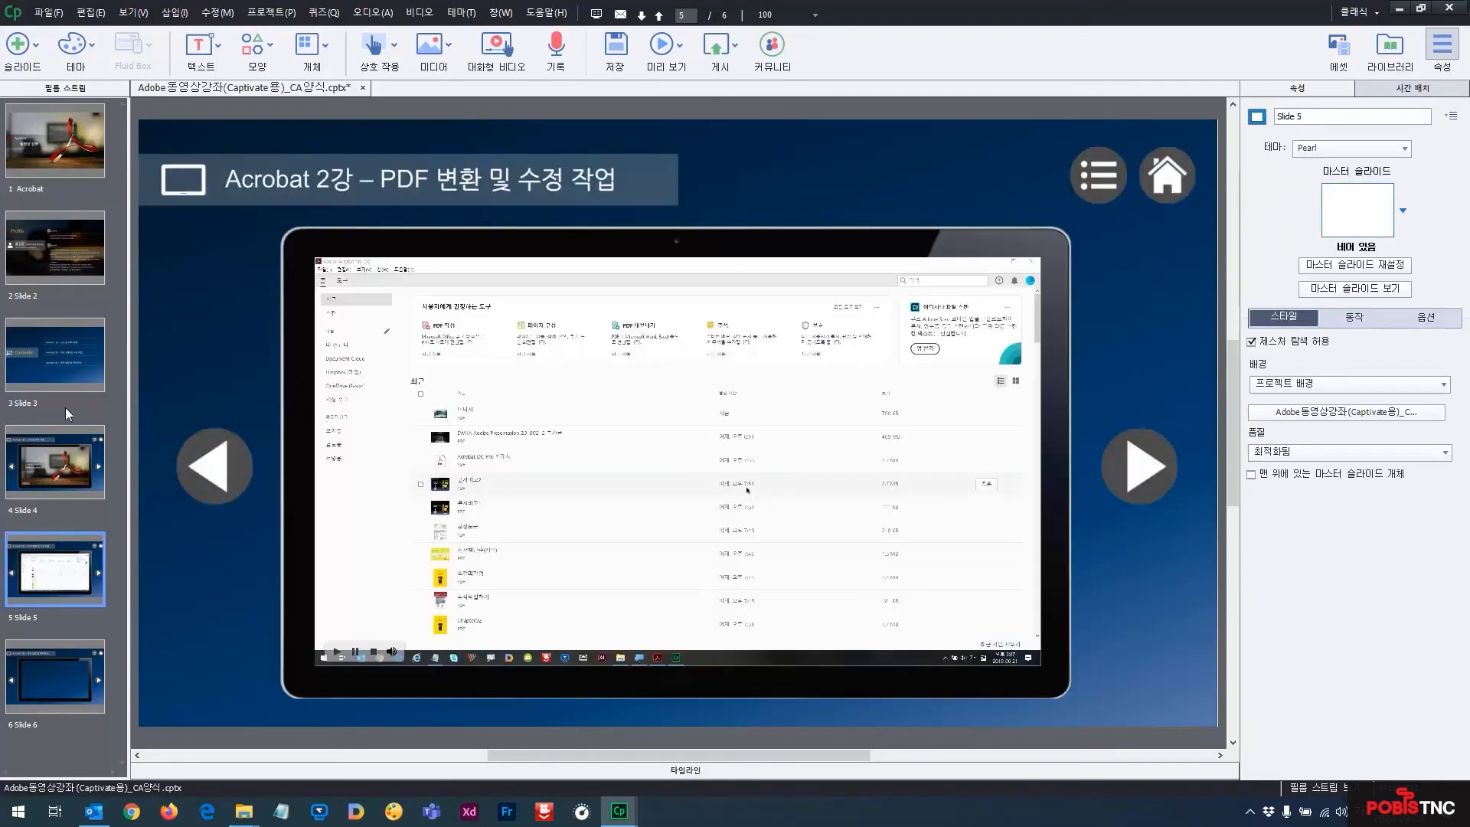
{"action": "left_click", "coordinate": [60, 371]}
{"action": "left_click", "coordinate": [631, 417]}
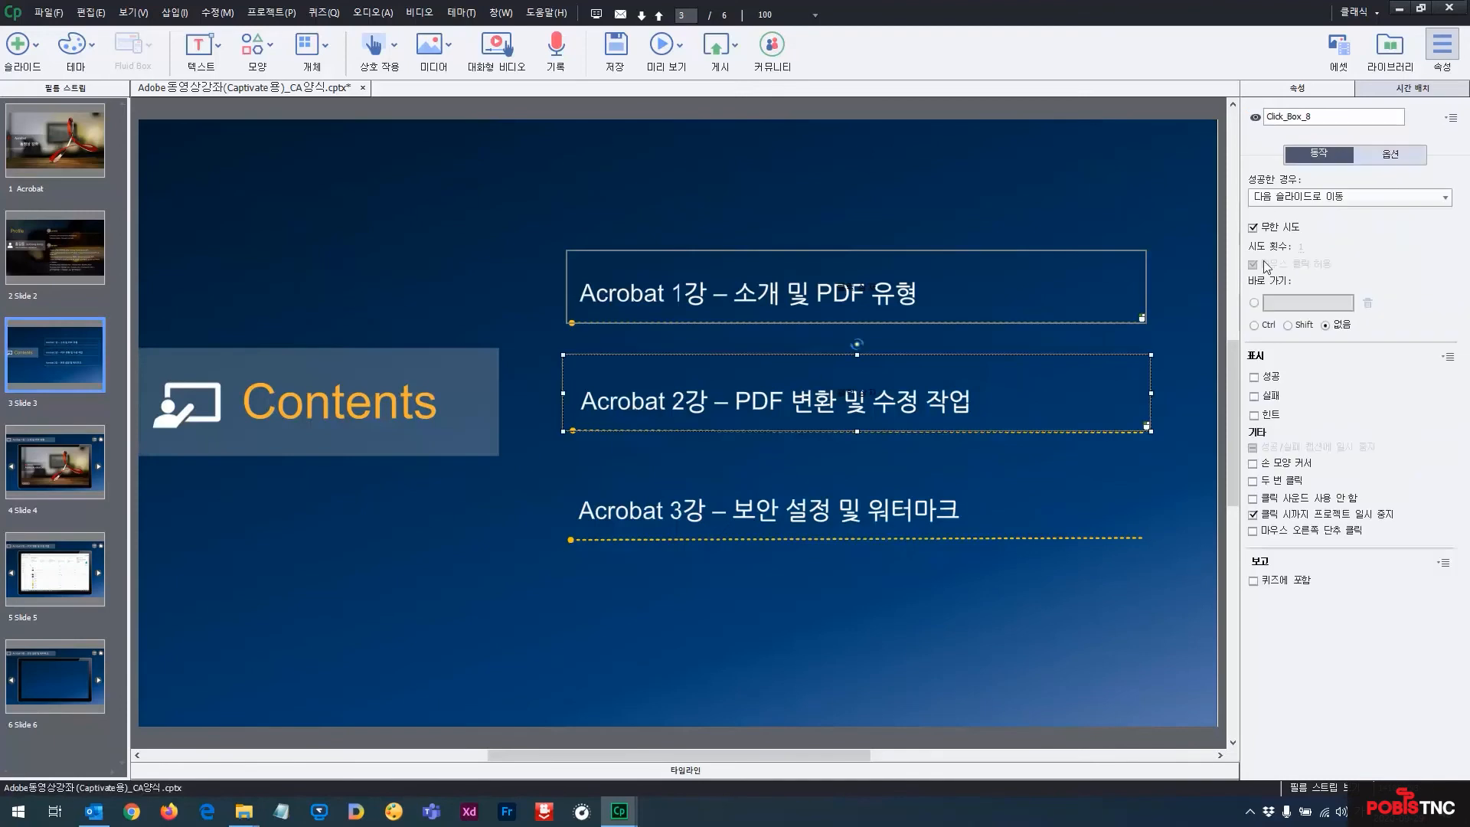
{"action": "left_click", "coordinate": [1357, 196]}
{"action": "left_click", "coordinate": [1354, 265]}
{"action": "left_click", "coordinate": [1351, 228]}
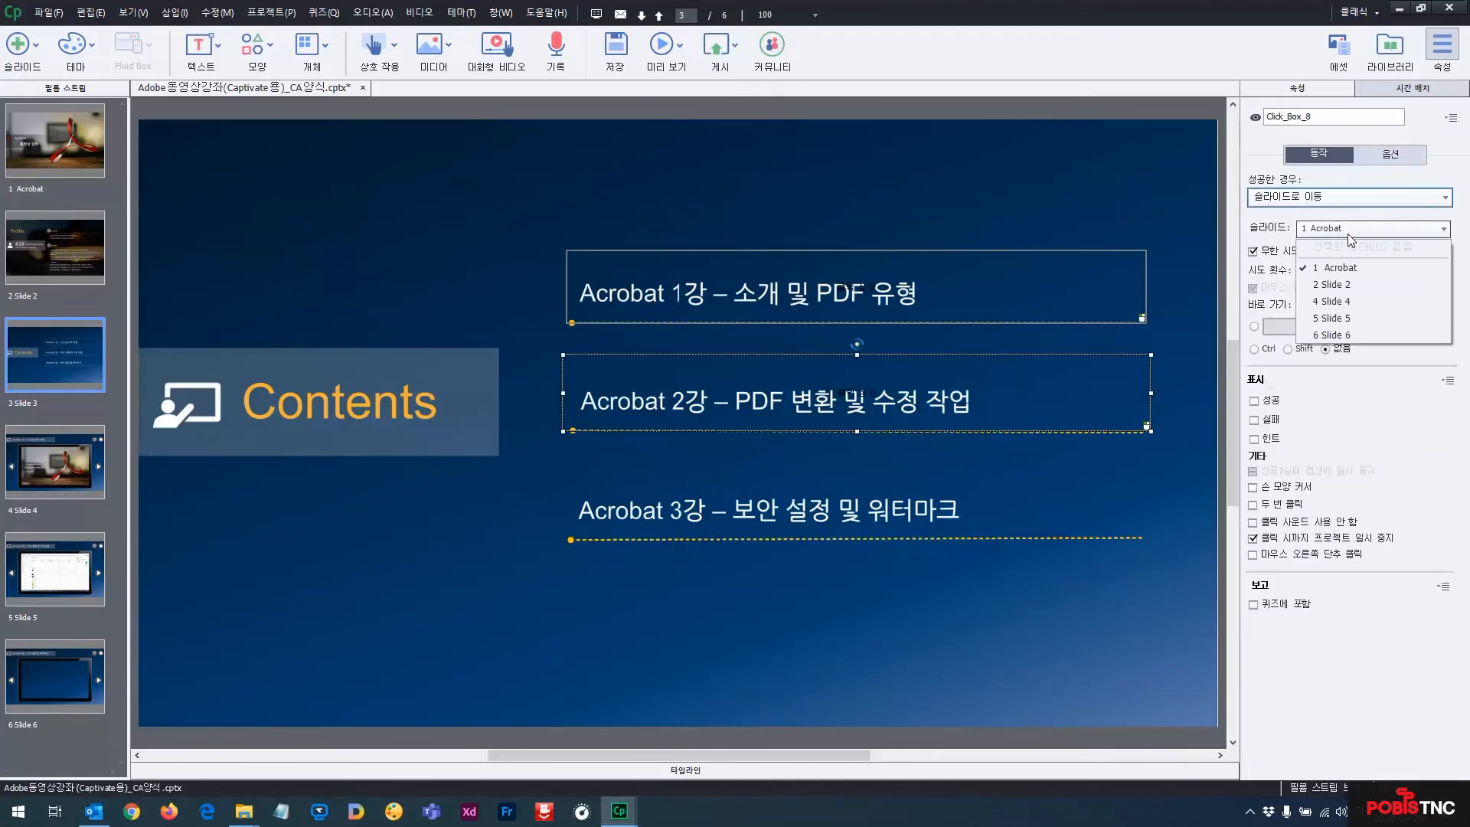
{"action": "left_click", "coordinate": [1342, 320]}
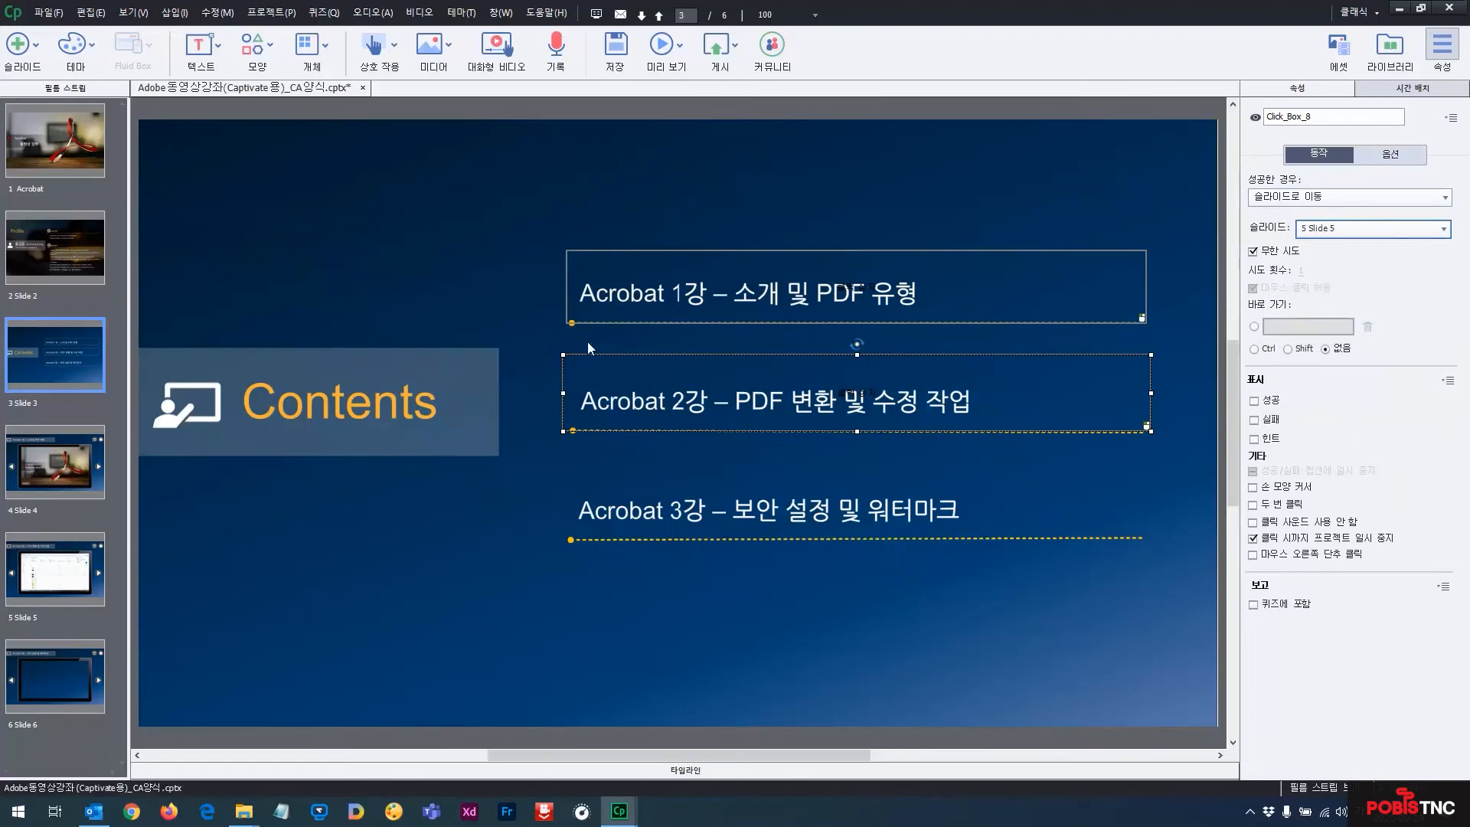
Review the contents slide's click boxes against the lesson slides 4 and 5 they link to.
{"action": "left_click", "coordinate": [610, 295]}
{"action": "left_click", "coordinate": [28, 494]}
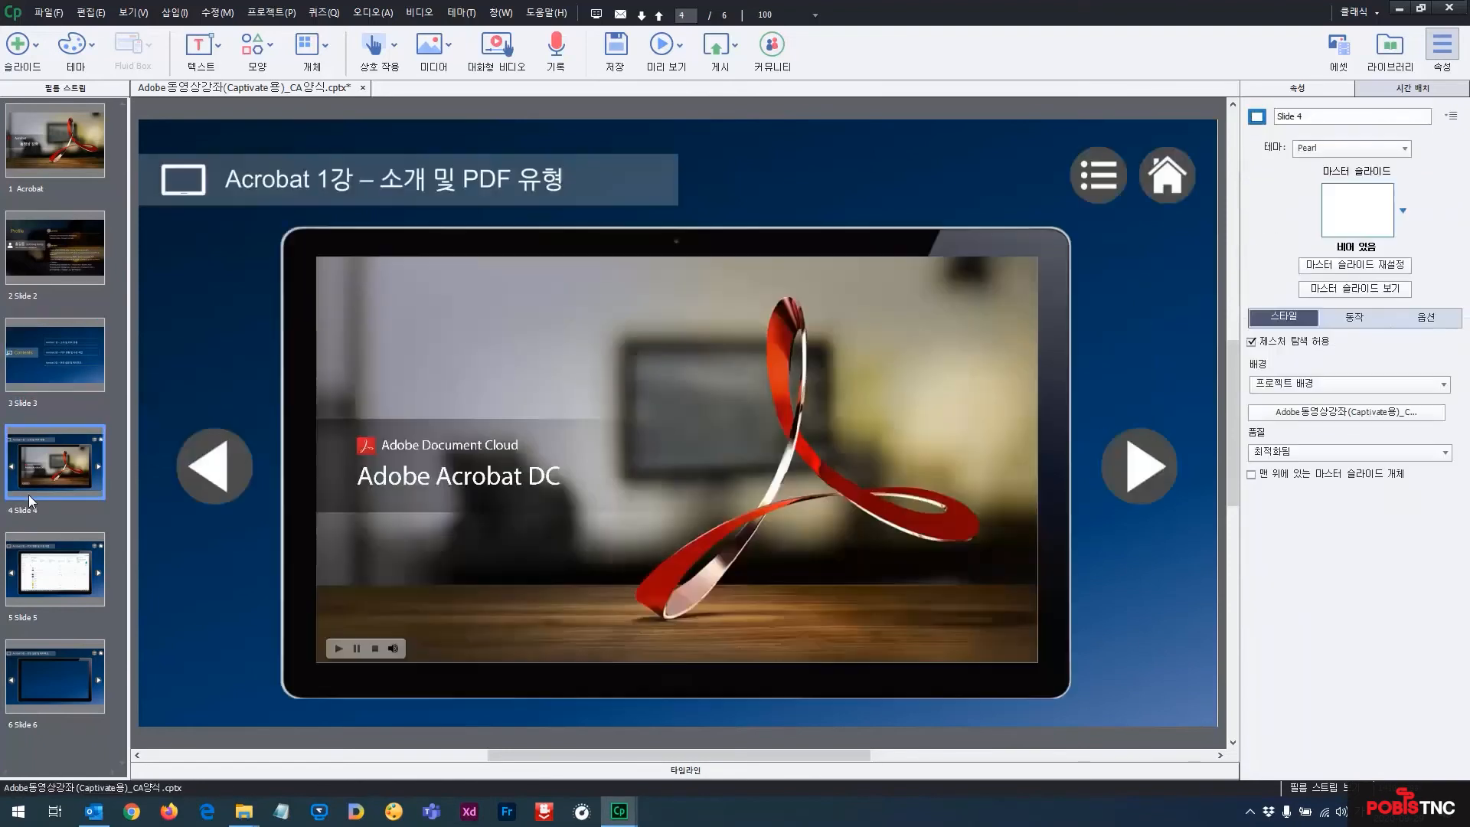
{"action": "left_click", "coordinate": [44, 369]}
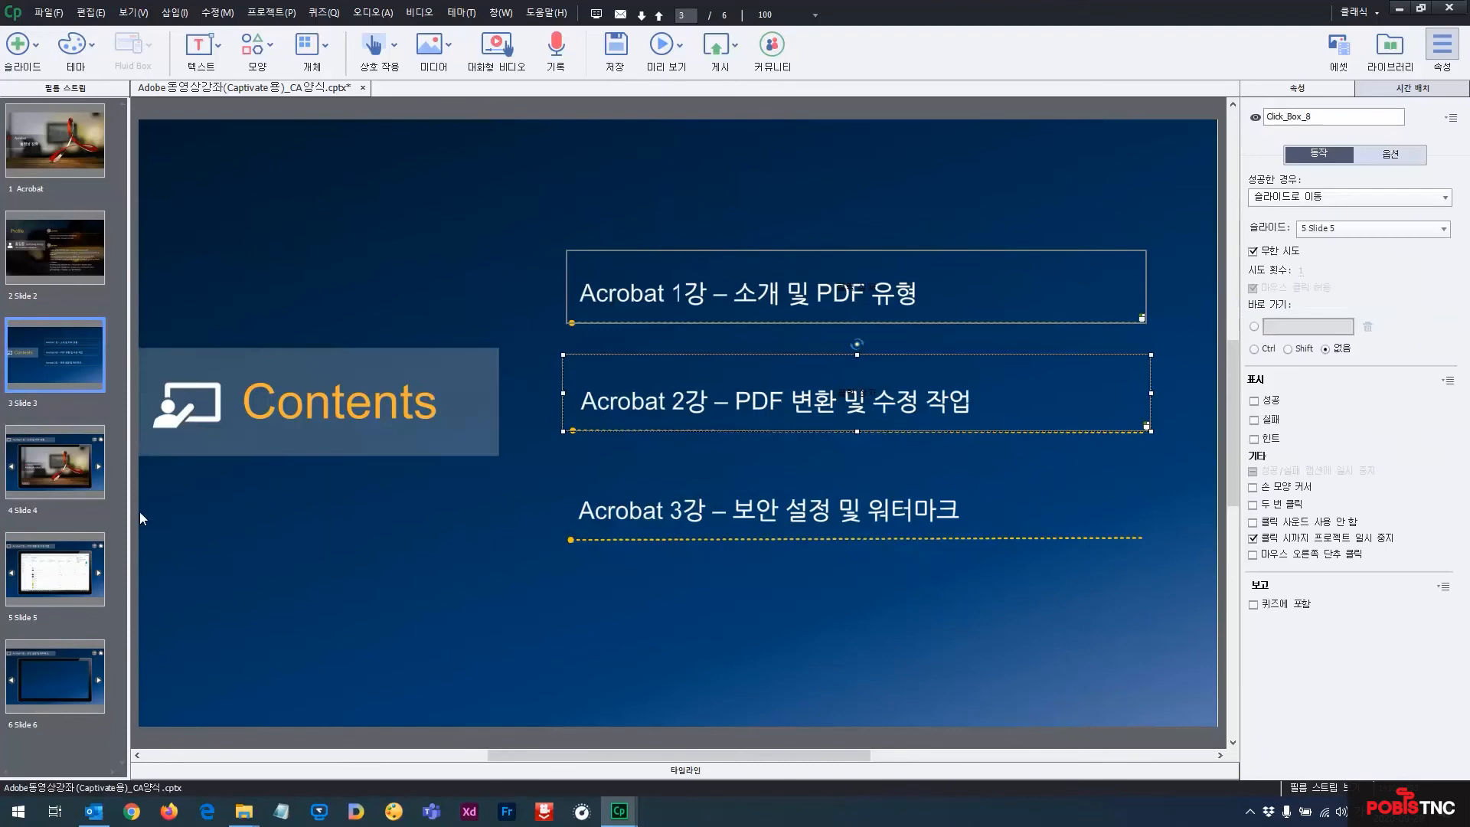
{"action": "left_click", "coordinate": [58, 575]}
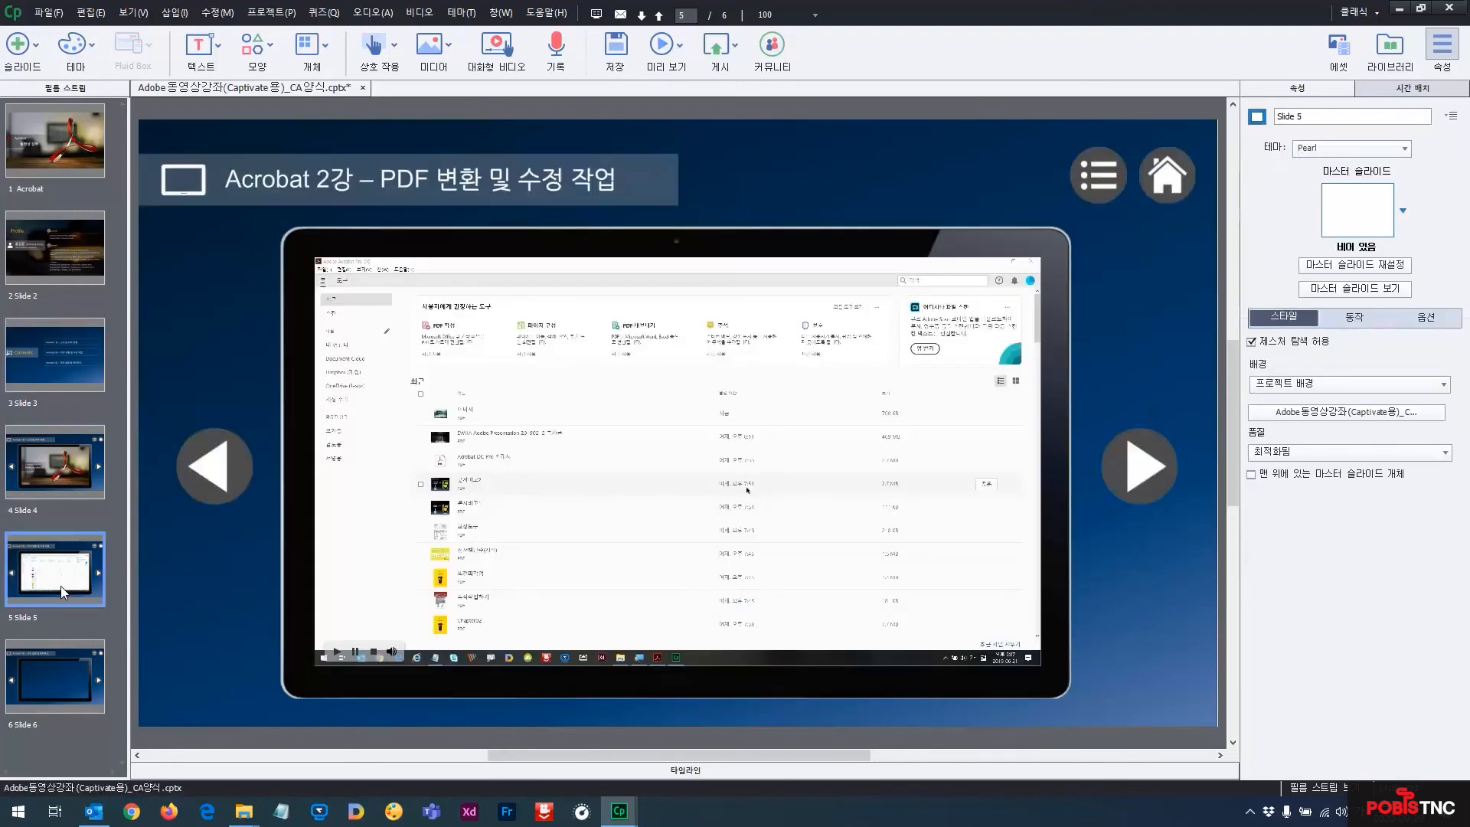
{"action": "left_click", "coordinate": [62, 381]}
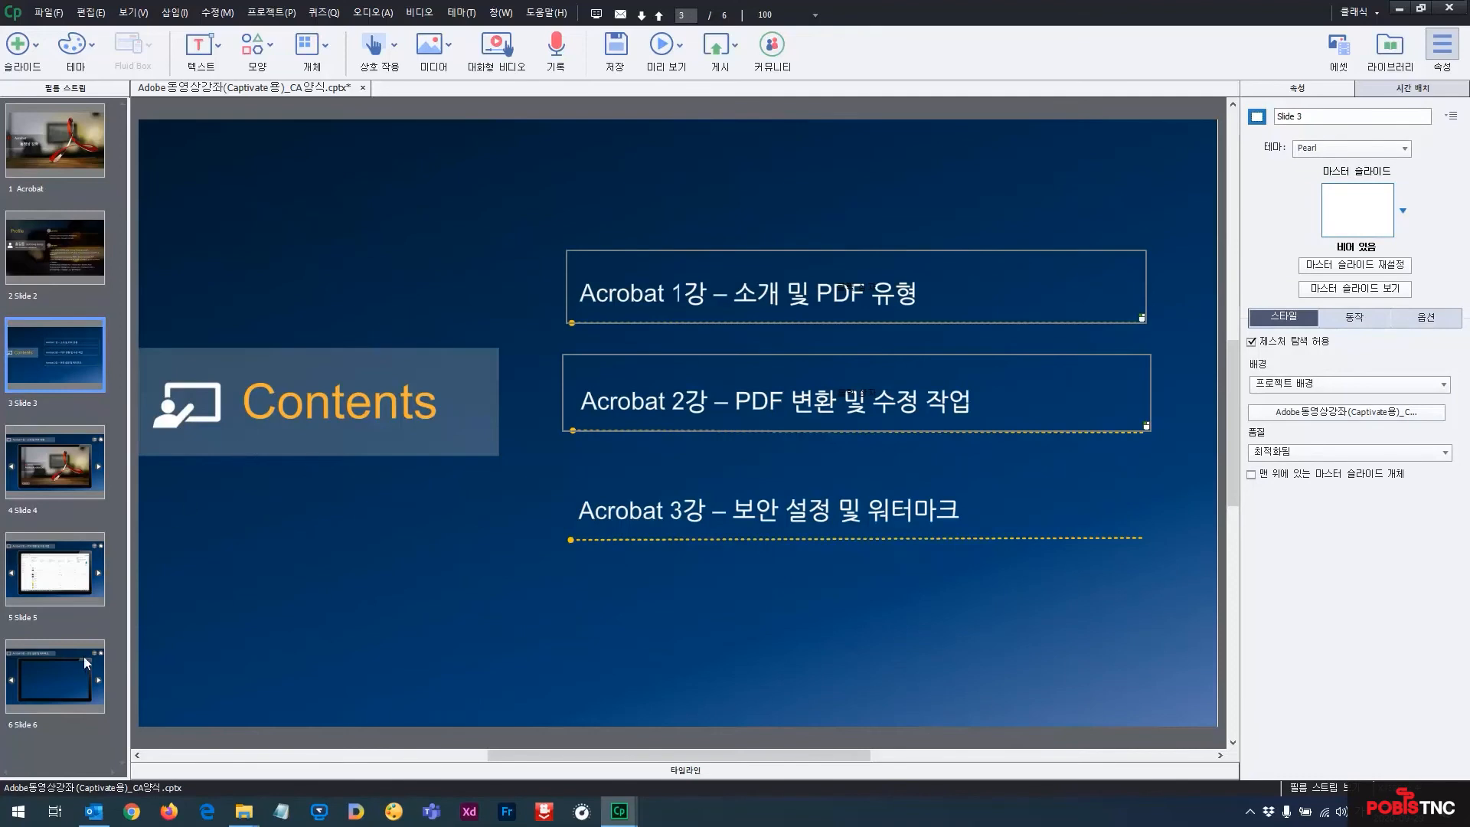
{"action": "left_click", "coordinate": [69, 461]}
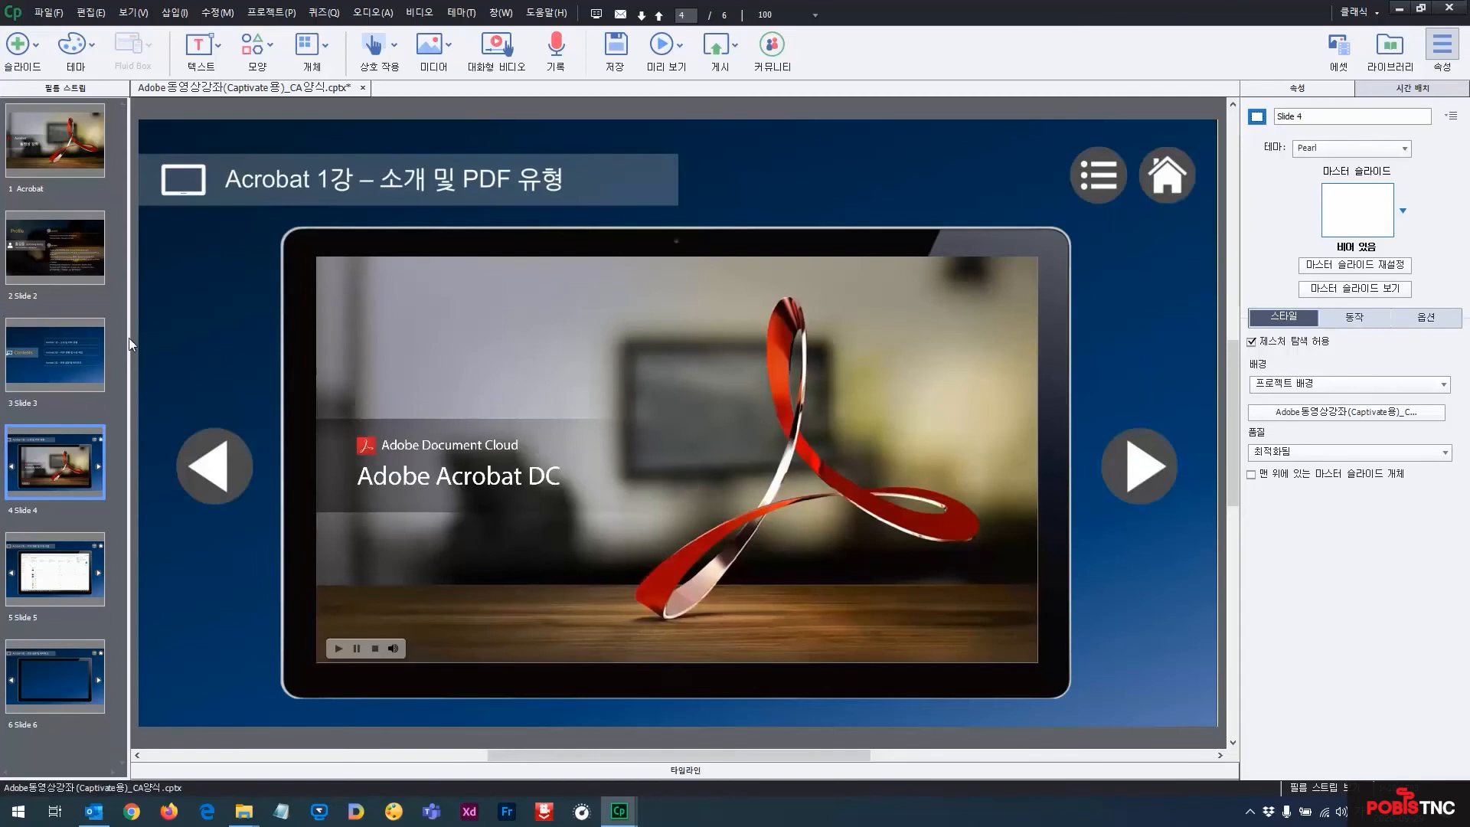
{"action": "left_click", "coordinate": [82, 356]}
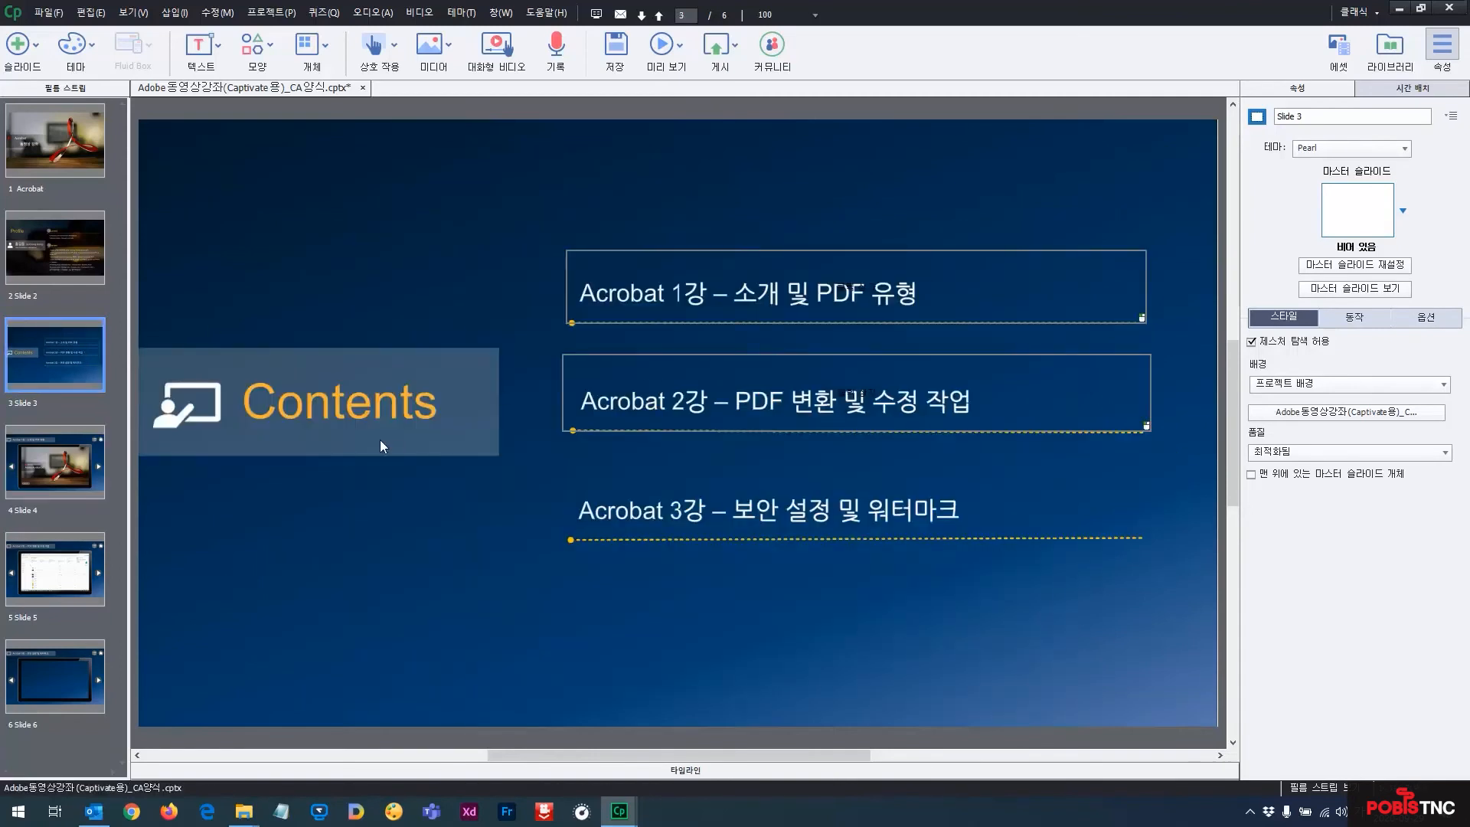
Add a click box on slide 4 and fit it over the round list icon beside the home icon.
{"action": "left_click", "coordinate": [68, 464]}
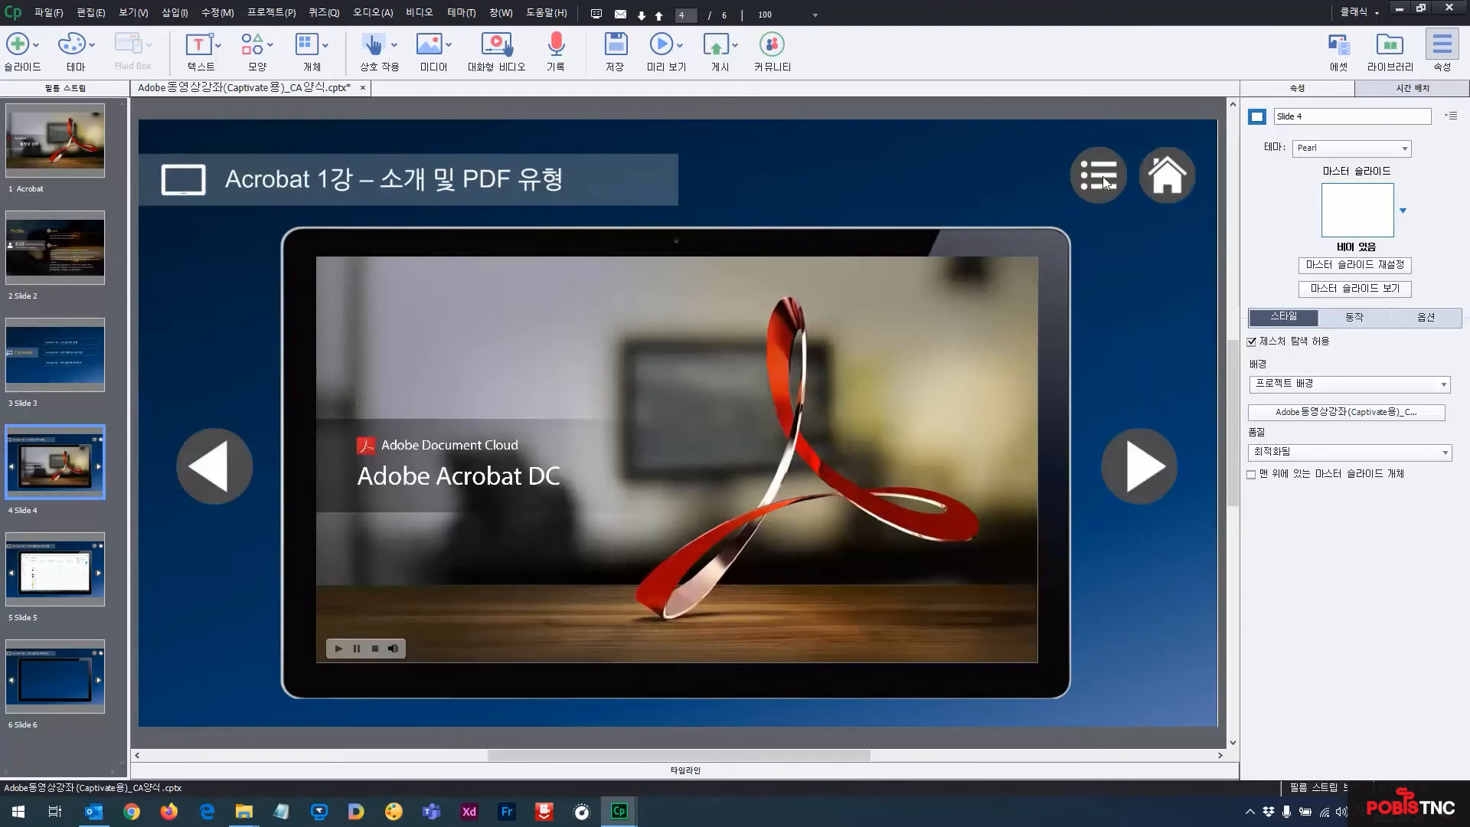
{"action": "left_click", "coordinate": [383, 48]}
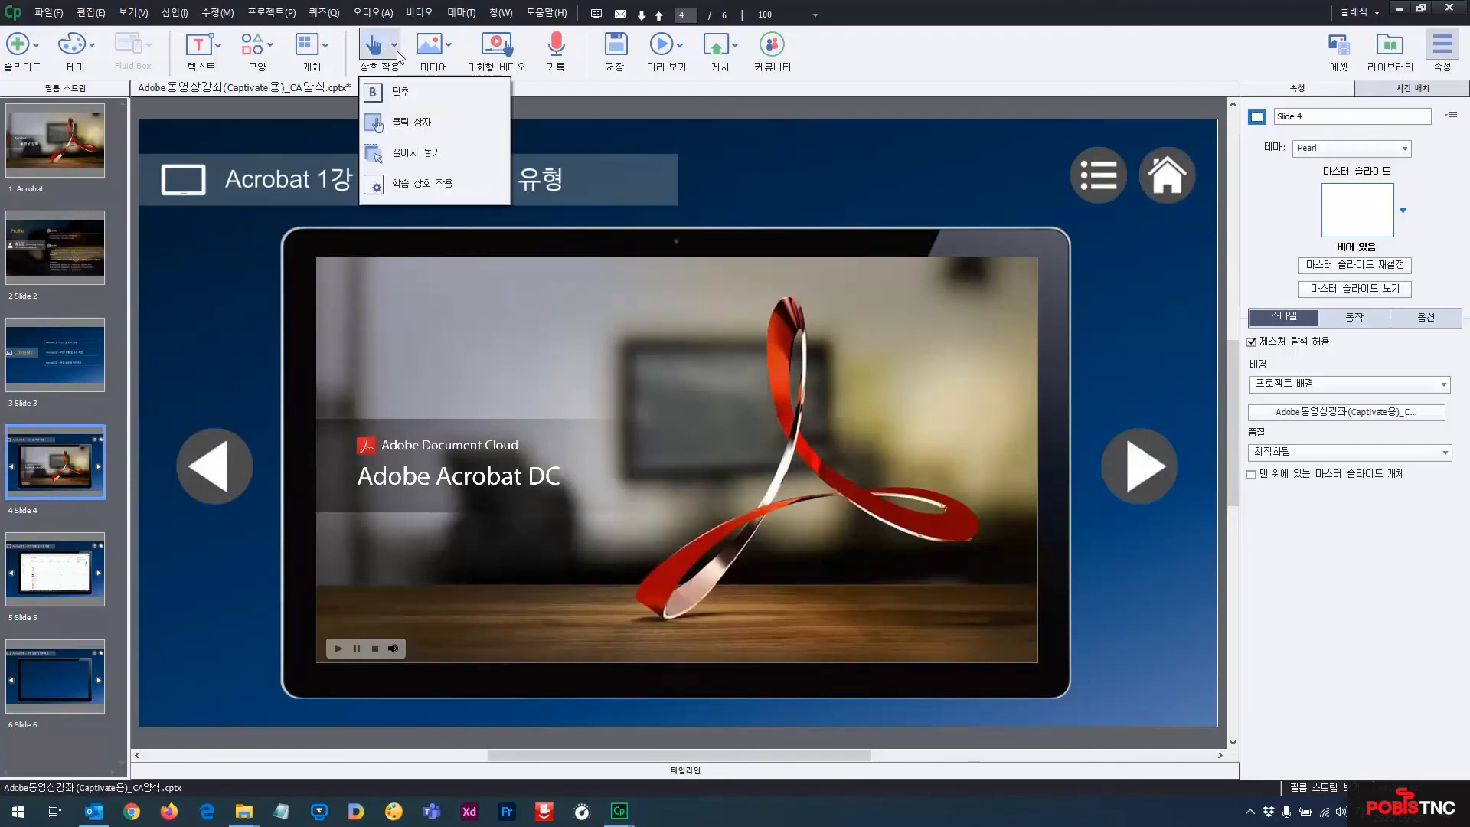
{"action": "left_click", "coordinate": [409, 121]}
{"action": "left_click_drag", "start_coordinate": [663, 419], "coordinate": [1064, 210]}
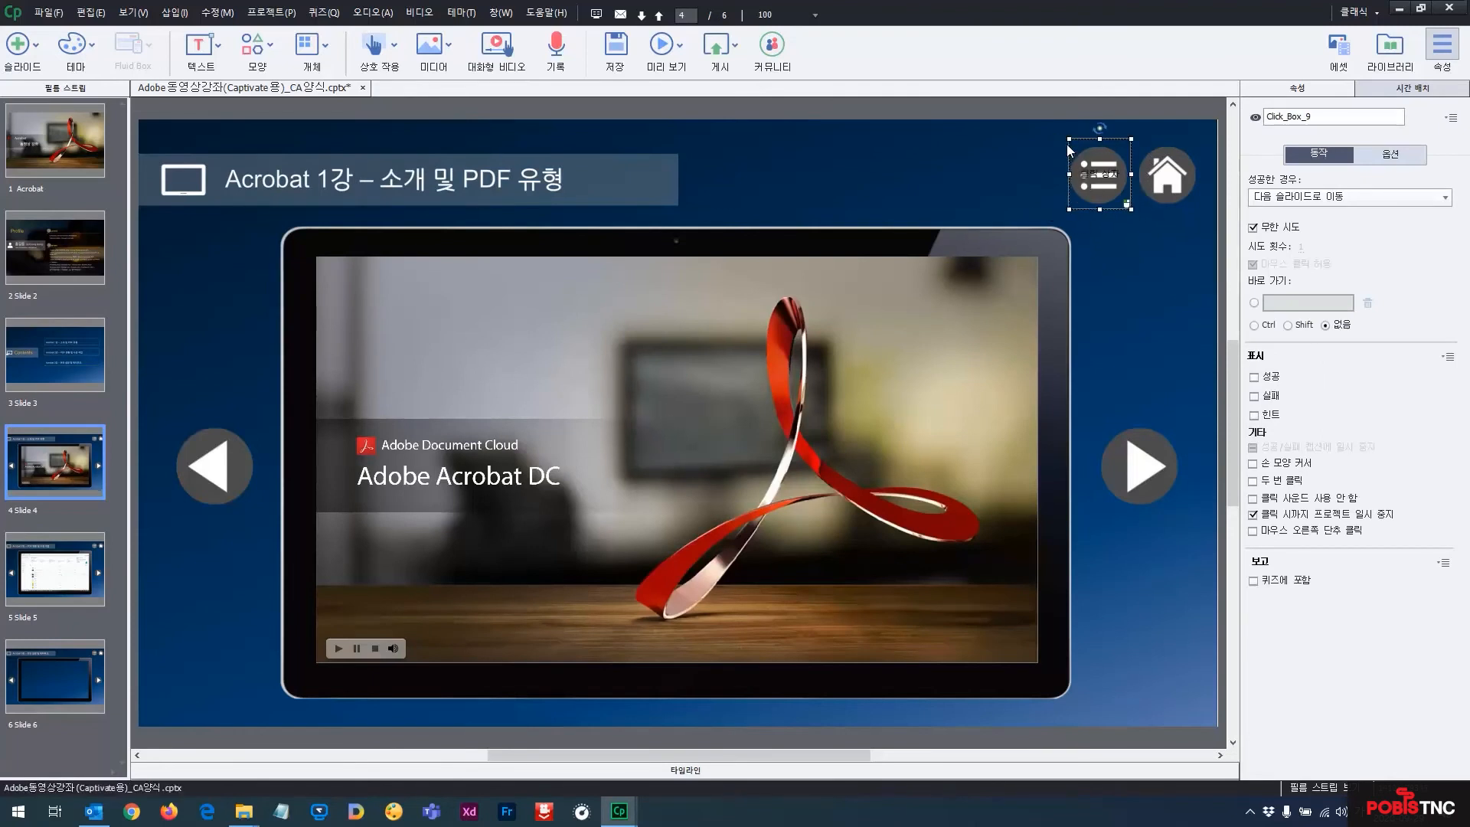
{"action": "left_click_drag", "start_coordinate": [1063, 139], "coordinate": [1065, 147]}
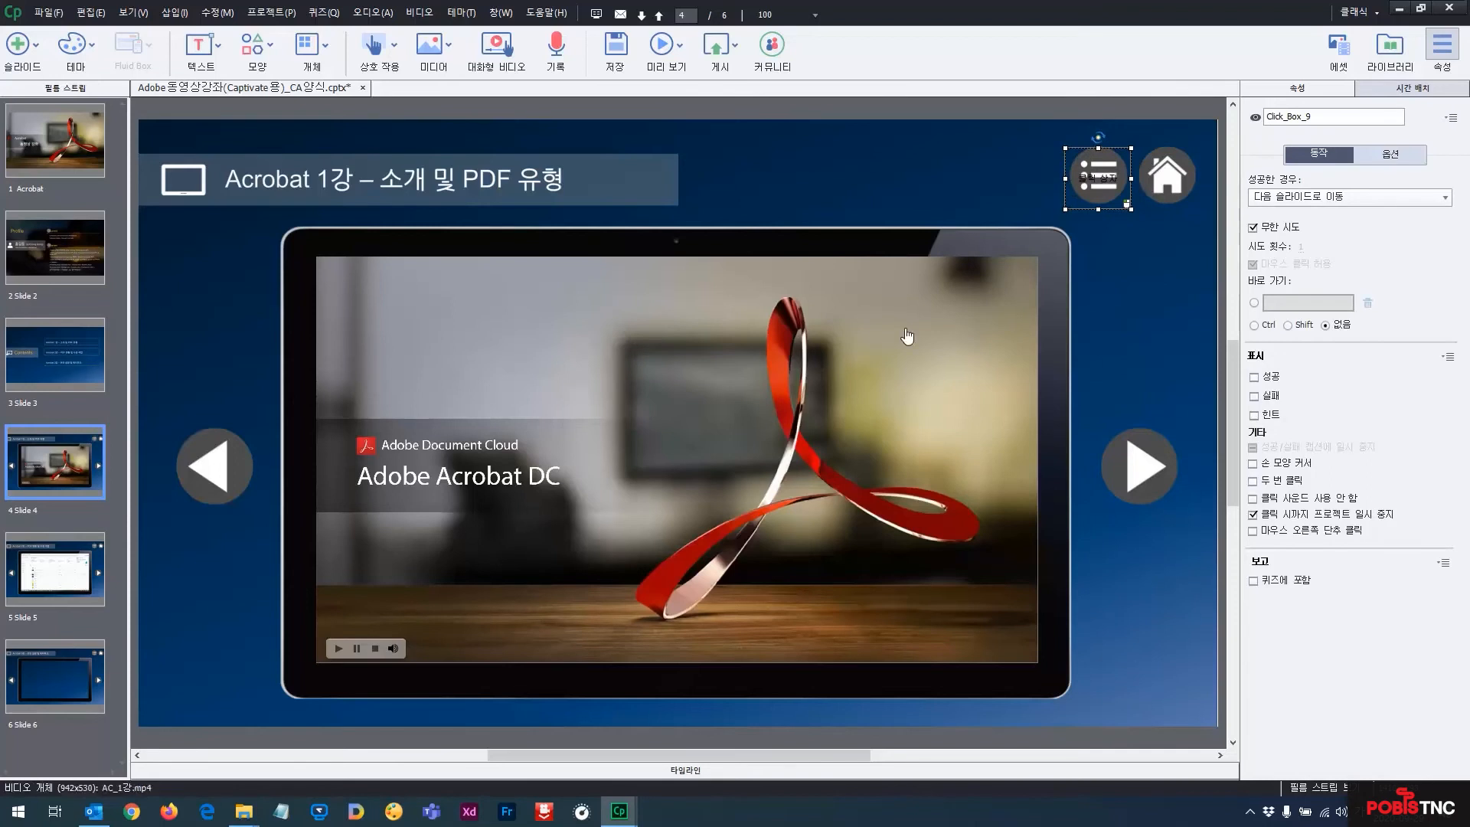
Set the list icon click box's success action to jump to slide 3, the contents slide.
{"action": "left_click", "coordinate": [1301, 197]}
{"action": "left_click", "coordinate": [1306, 252]}
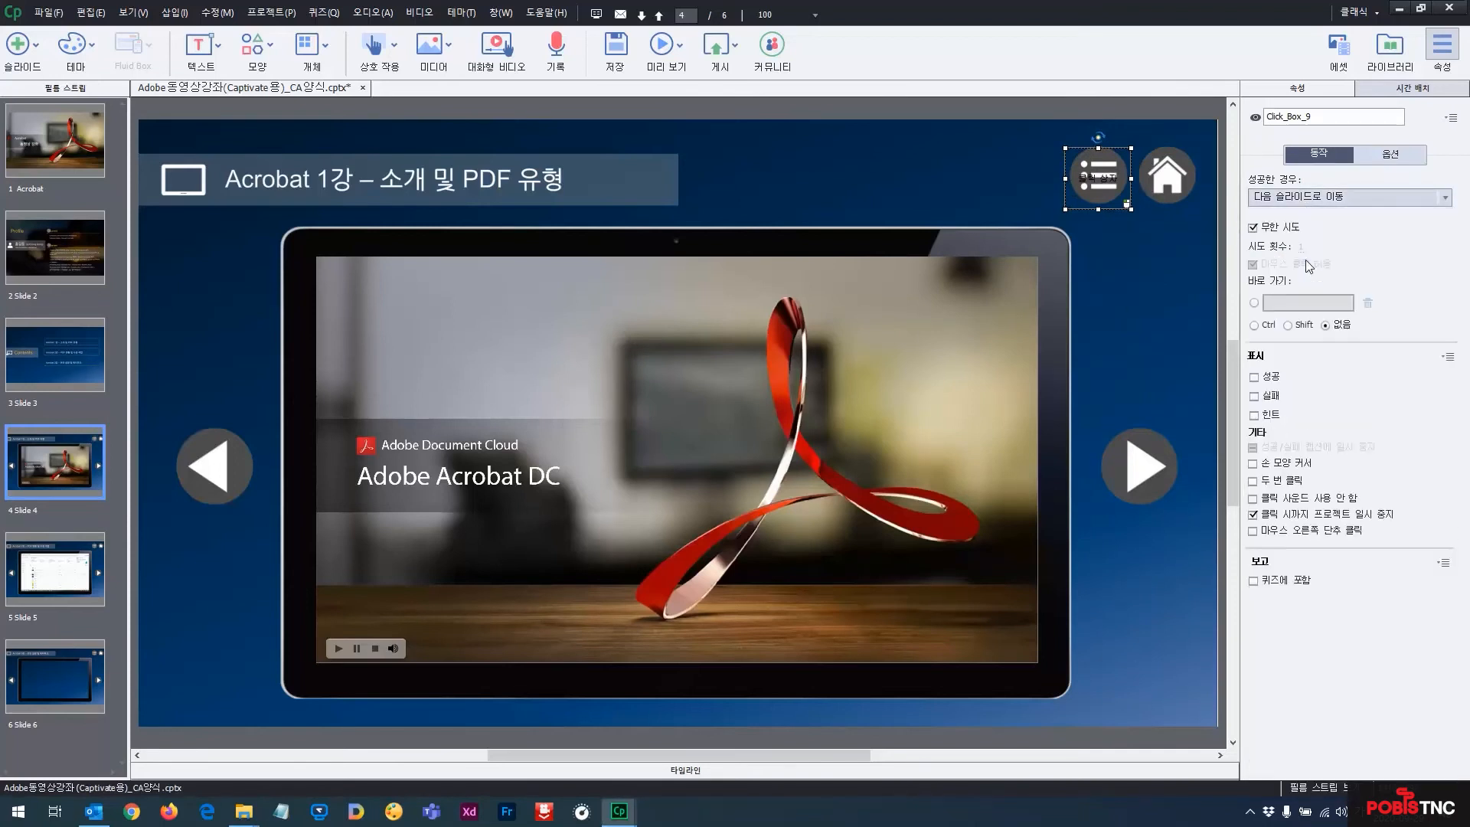
{"action": "left_click", "coordinate": [1348, 228]}
{"action": "left_click", "coordinate": [1317, 298]}
{"action": "left_click", "coordinate": [457, 191]}
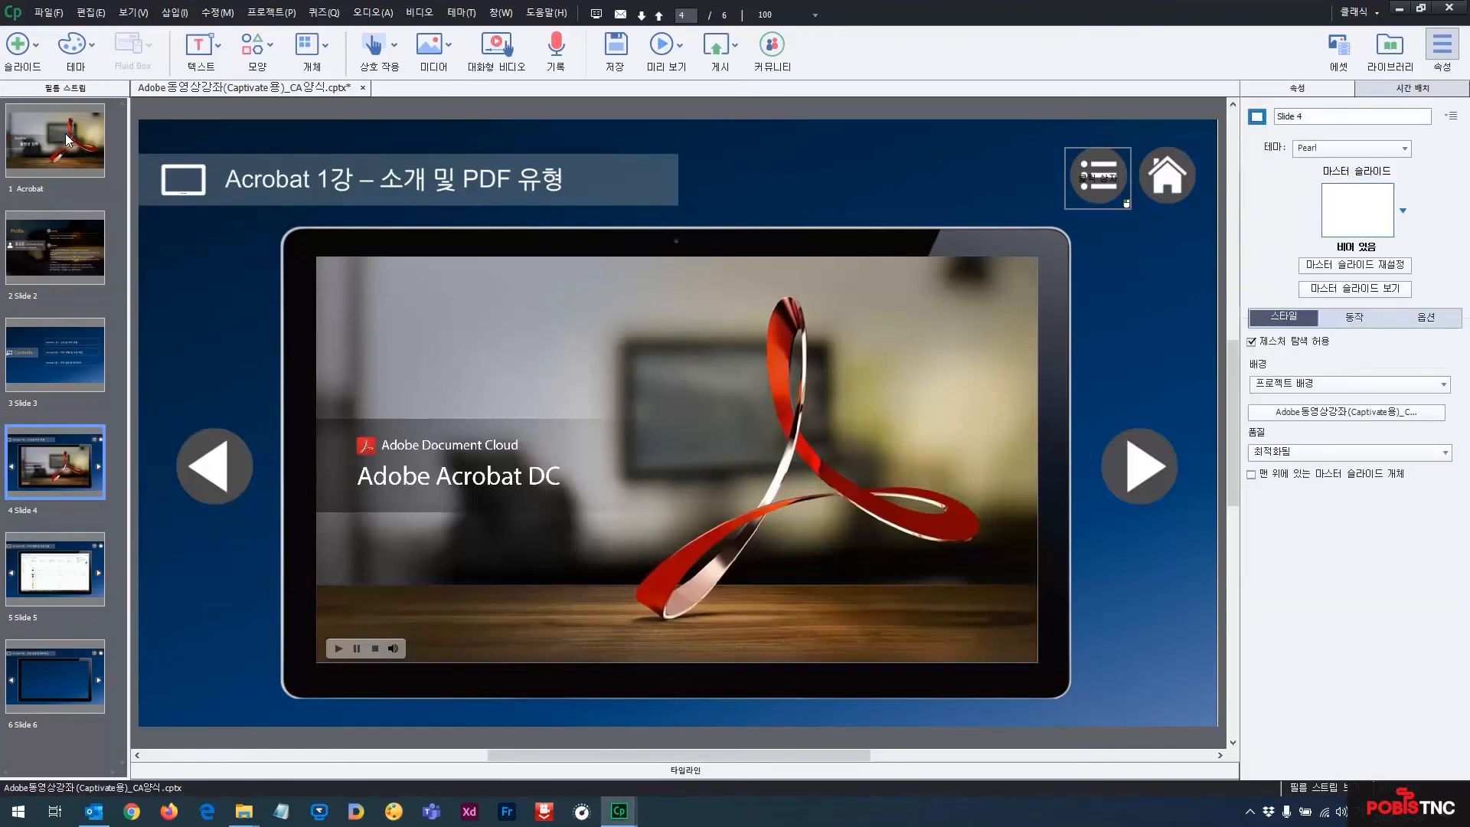
Add a click box of about 100 x 83 over the home icon on slide 4.
{"action": "left_click", "coordinate": [388, 58]}
{"action": "left_click", "coordinate": [408, 123]}
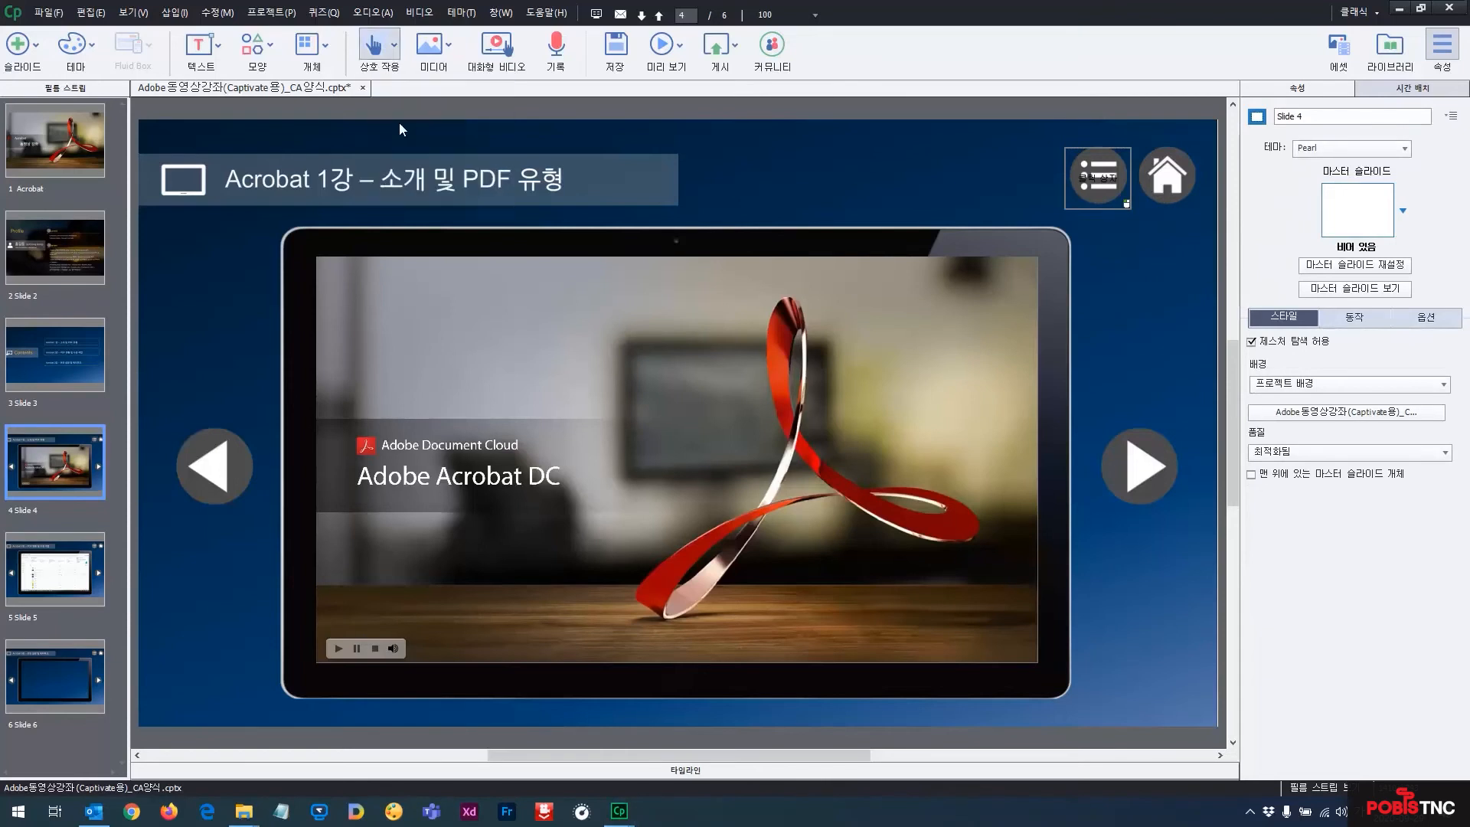
{"action": "left_click_drag", "start_coordinate": [679, 435], "coordinate": [1171, 211]}
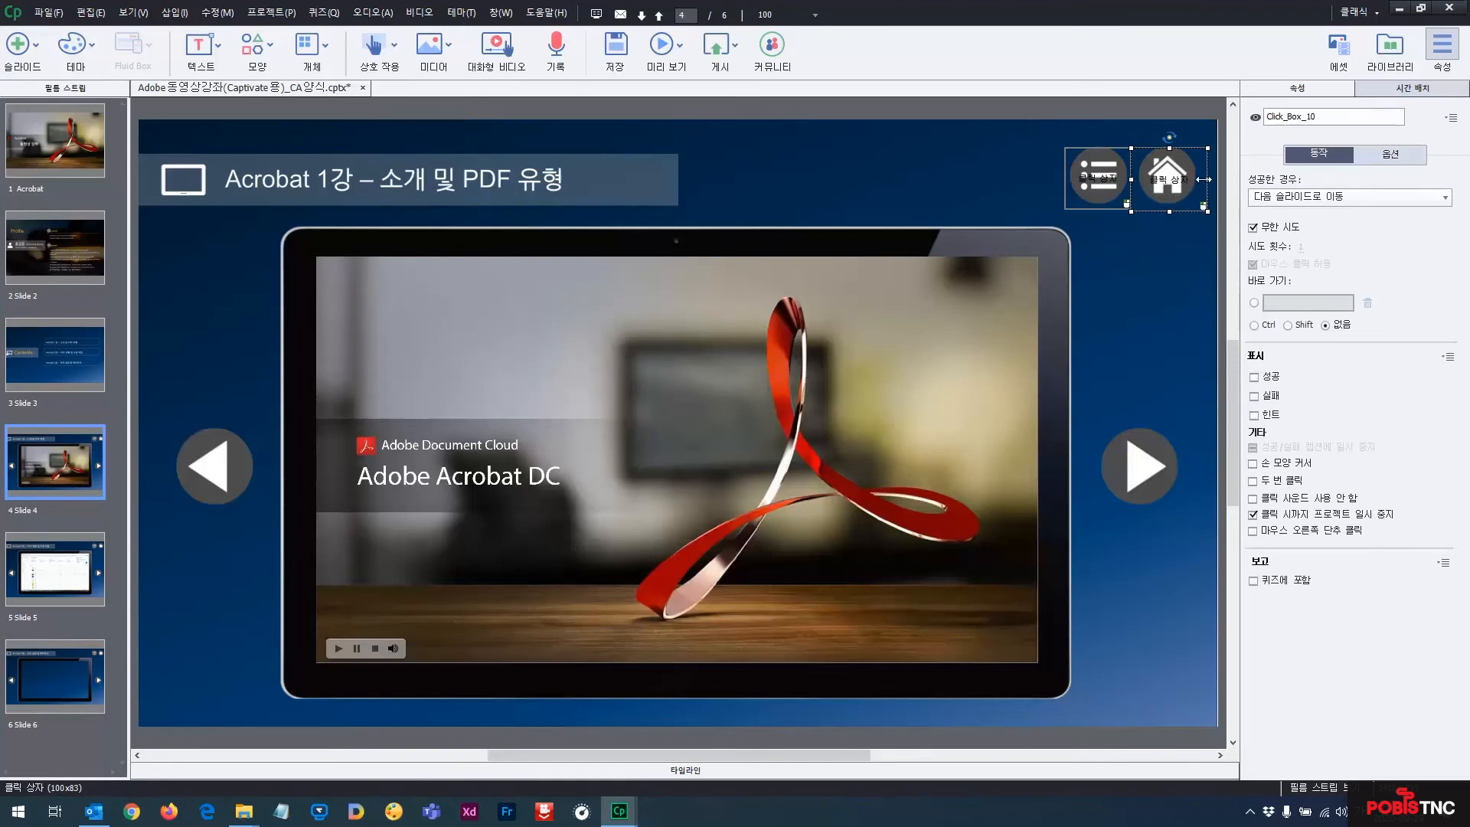
Set the home icon click box's success action to jump to slide 1, Acrobat.
{"action": "left_click", "coordinate": [1296, 200]}
{"action": "left_click", "coordinate": [1297, 264]}
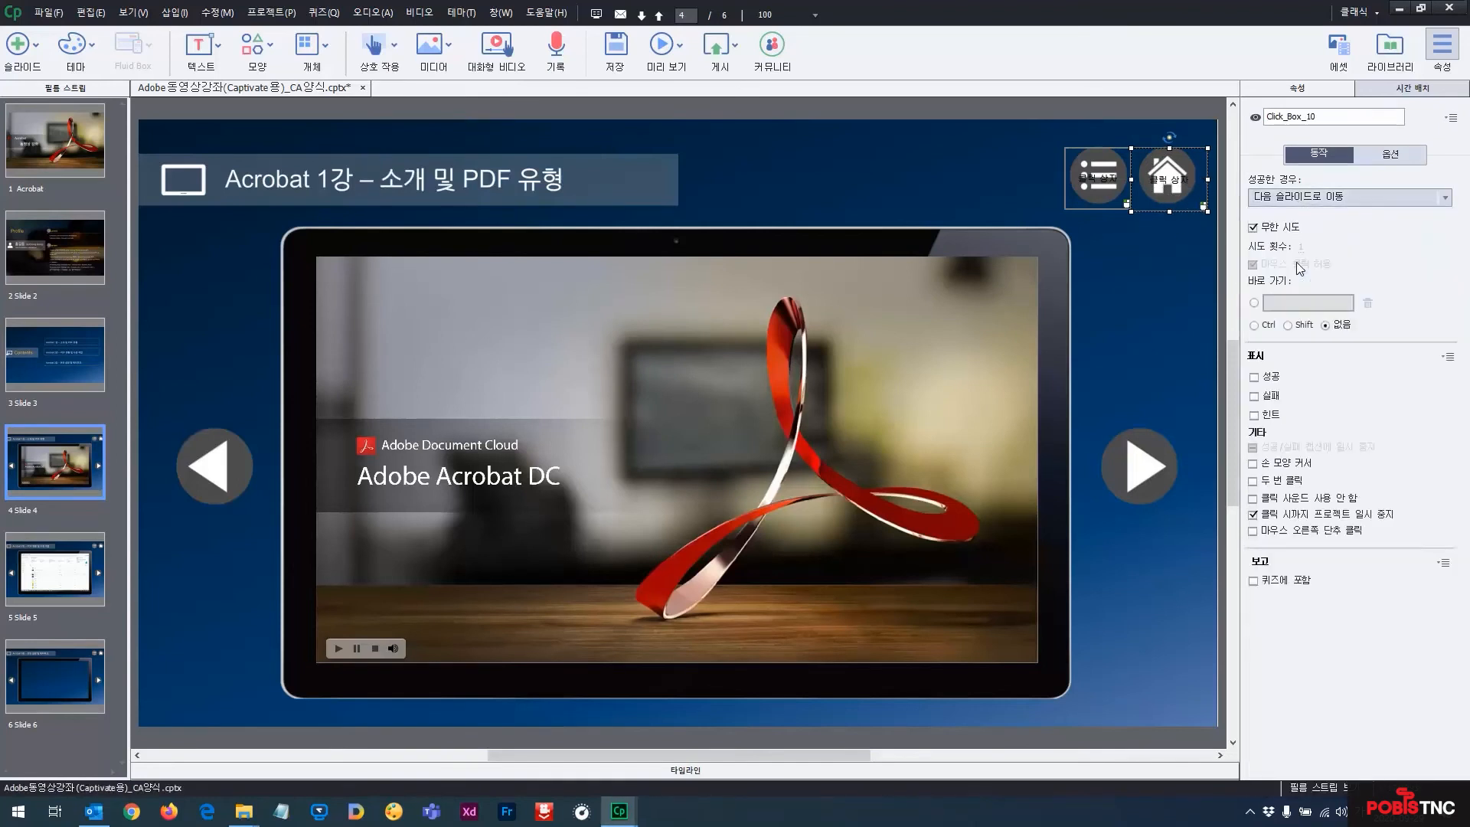
{"action": "left_click", "coordinate": [1365, 230]}
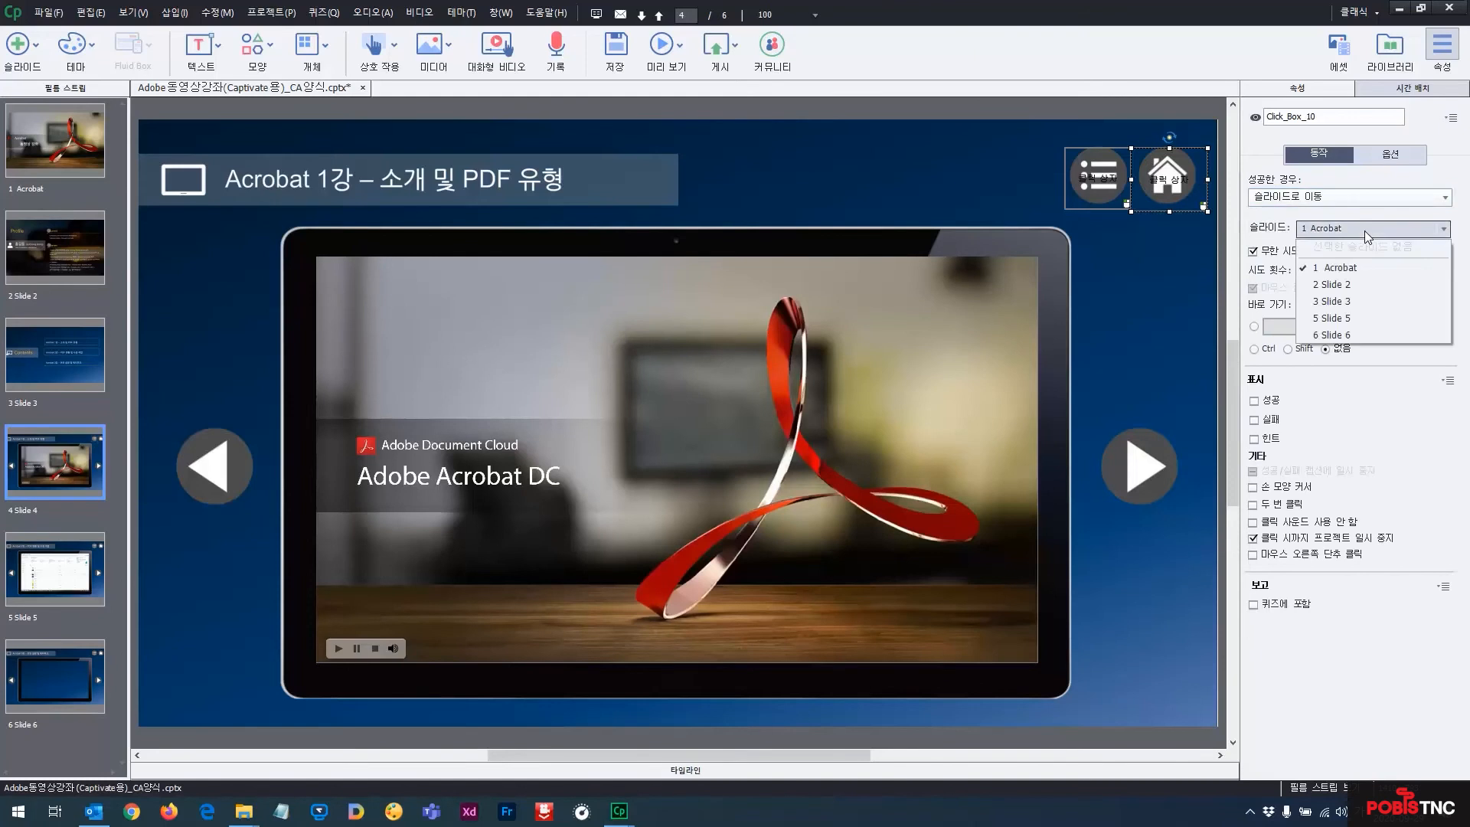
{"action": "left_click", "coordinate": [1360, 265]}
{"action": "left_click", "coordinate": [1148, 265]}
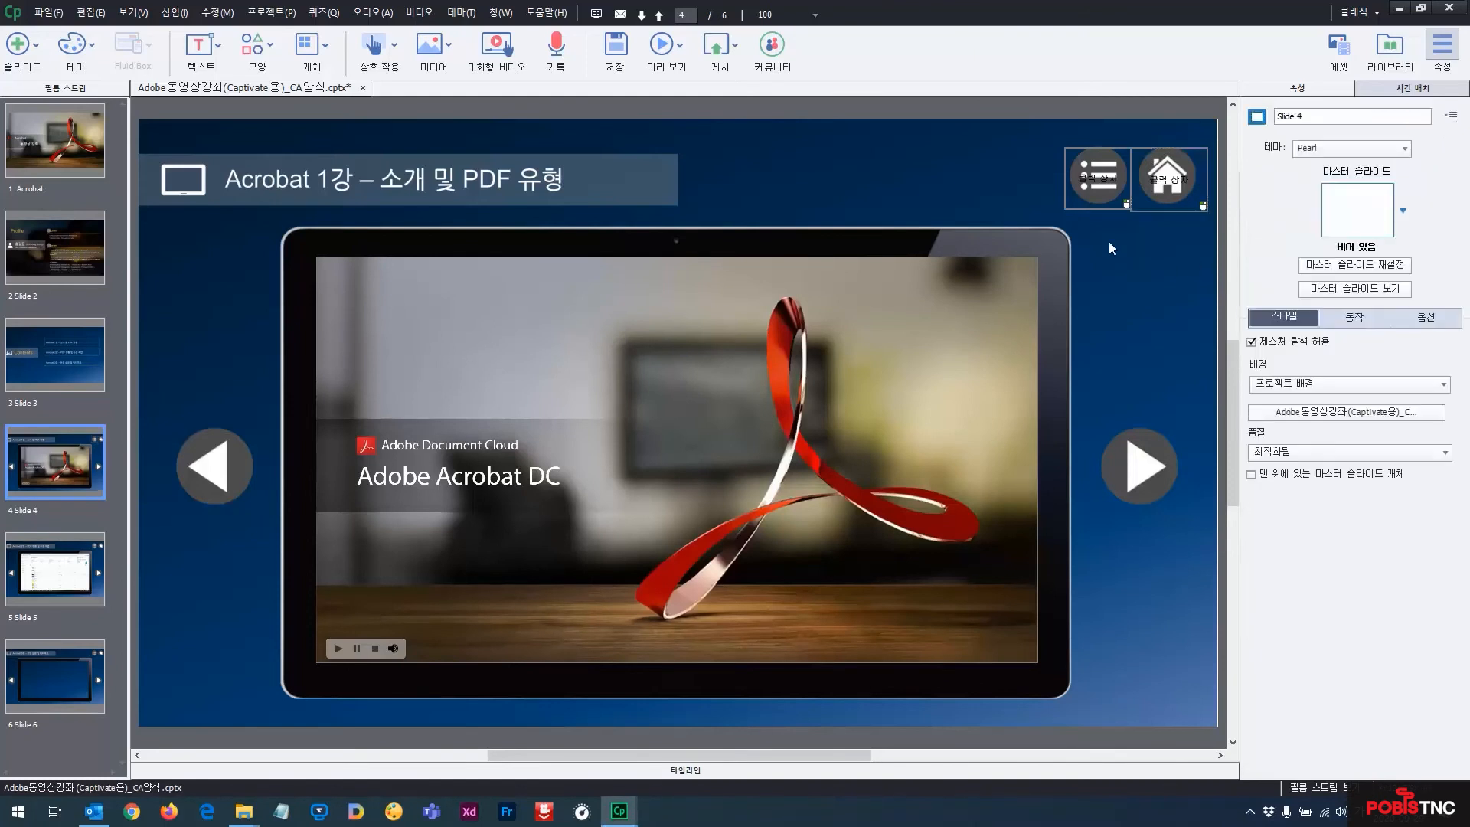
Copy the list icon and home icon click boxes from slide 4 and paste them onto slide 5.
{"action": "left_click", "coordinate": [1092, 195]}
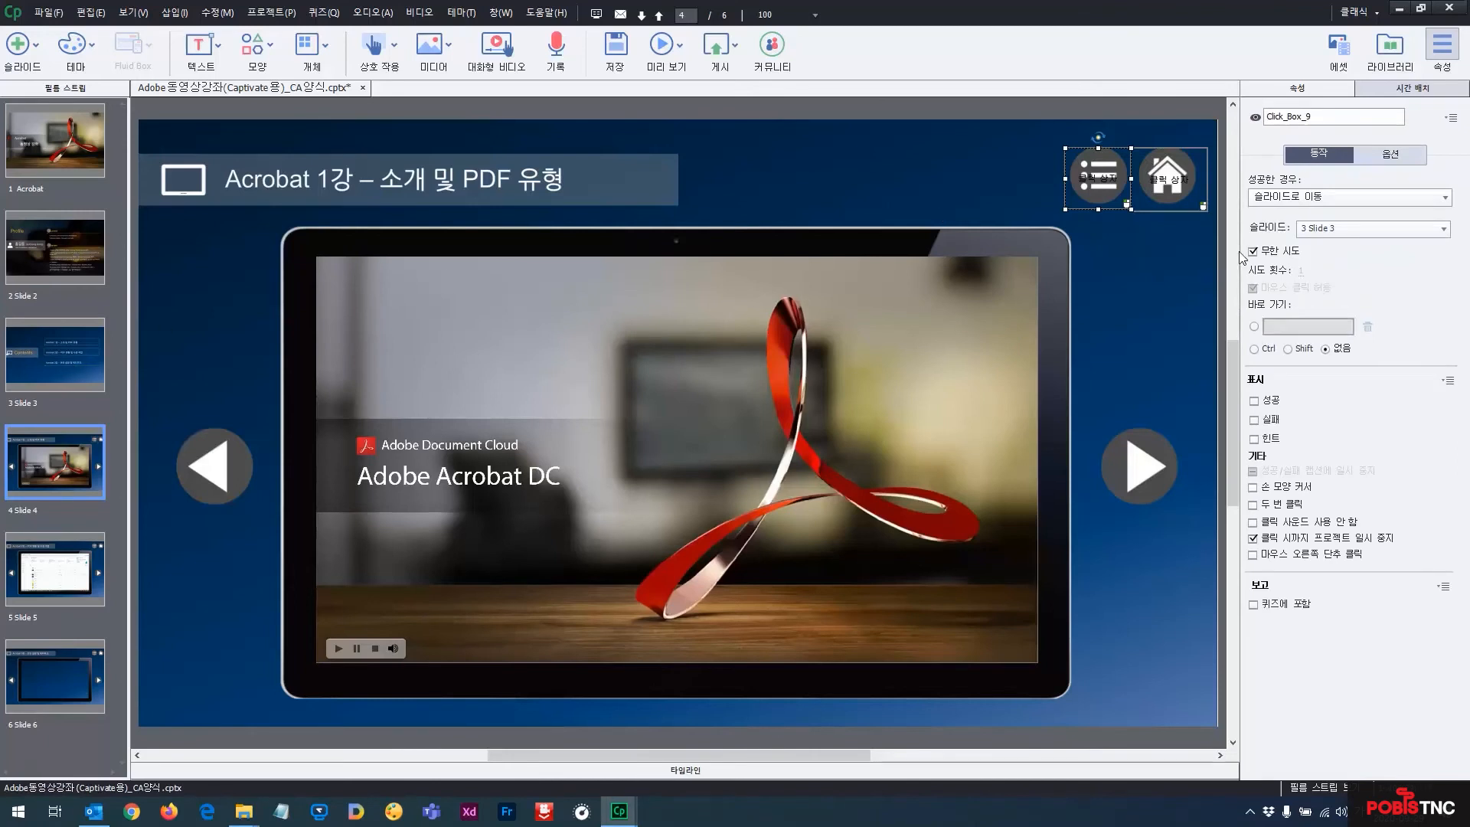
{"action": "left_click", "coordinate": [1158, 191]}
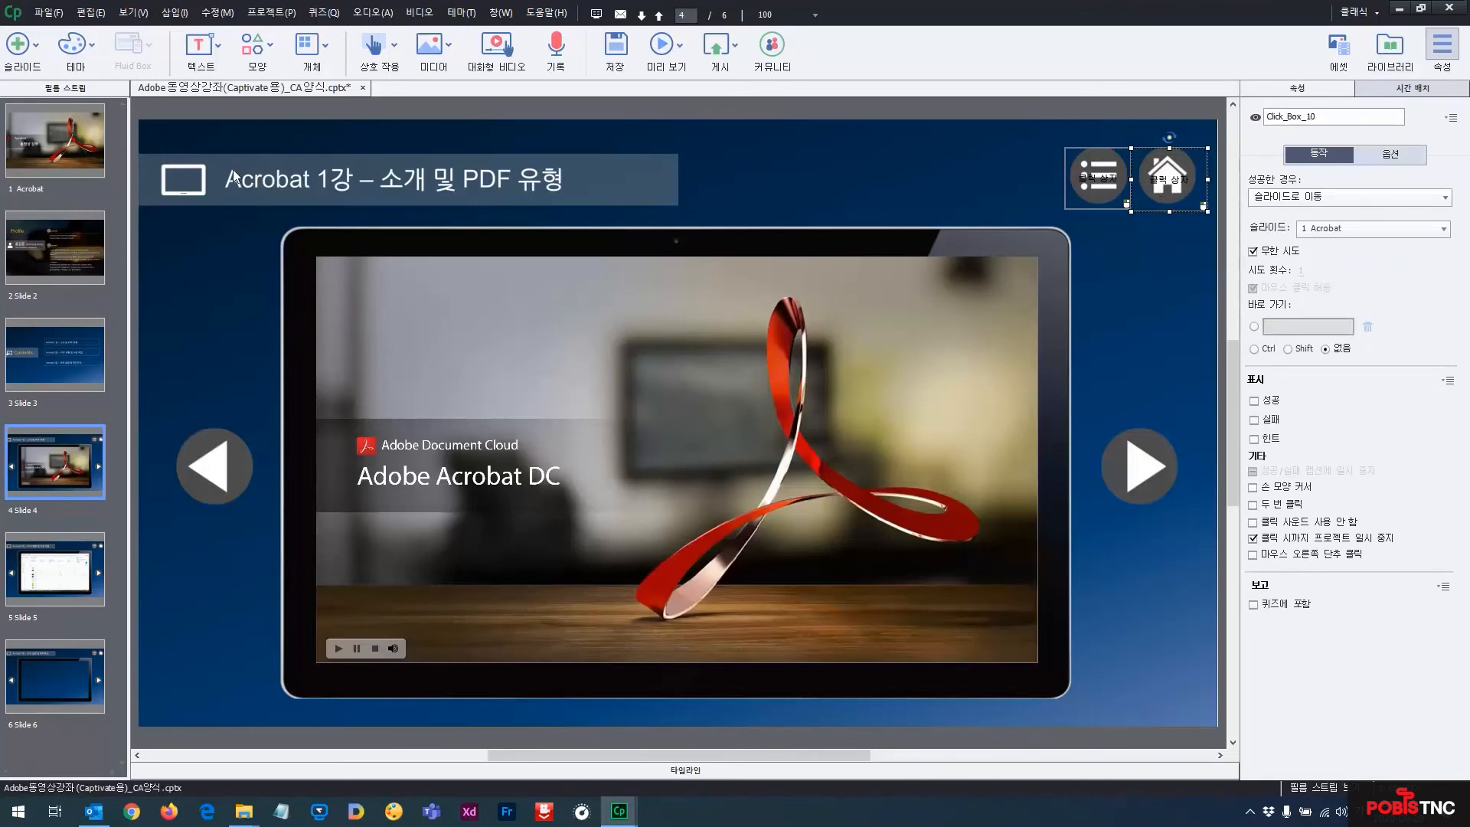
{"action": "left_click", "coordinate": [65, 567]}
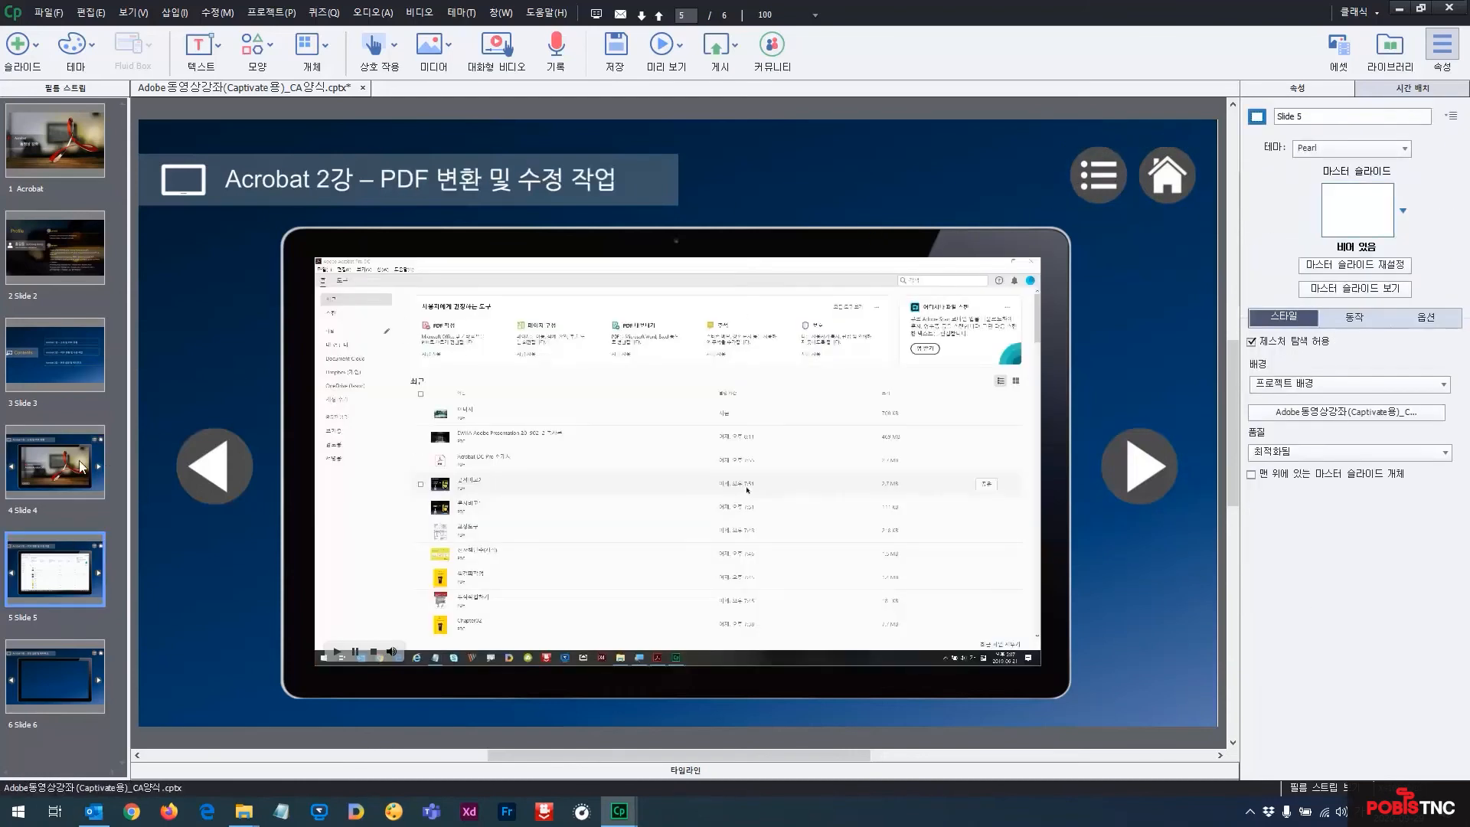
{"action": "left_click", "coordinate": [103, 463]}
{"action": "left_click_drag", "start_coordinate": [1018, 135], "coordinate": [1219, 239]}
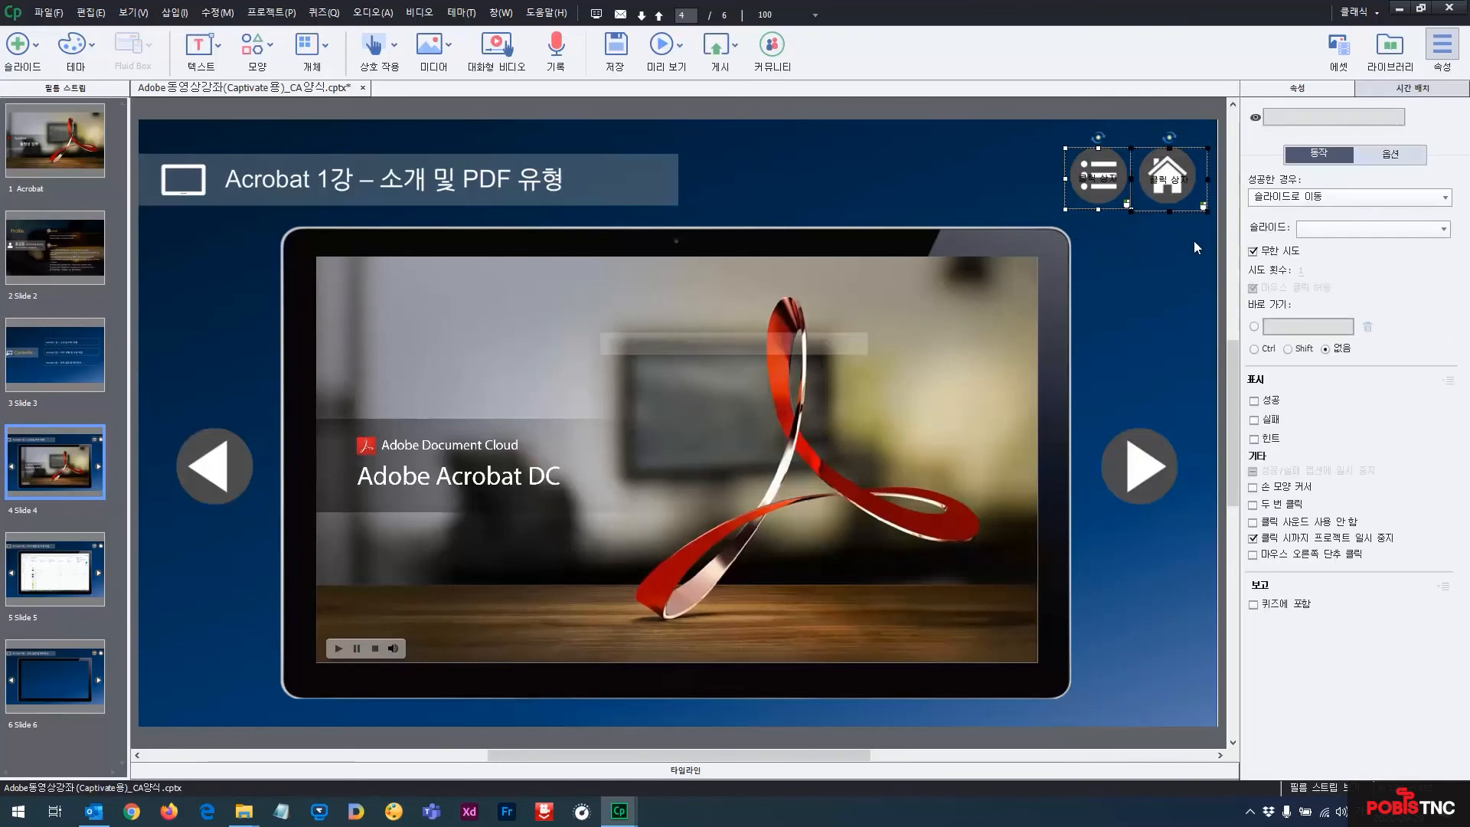
{"action": "left_click", "coordinate": [89, 560]}
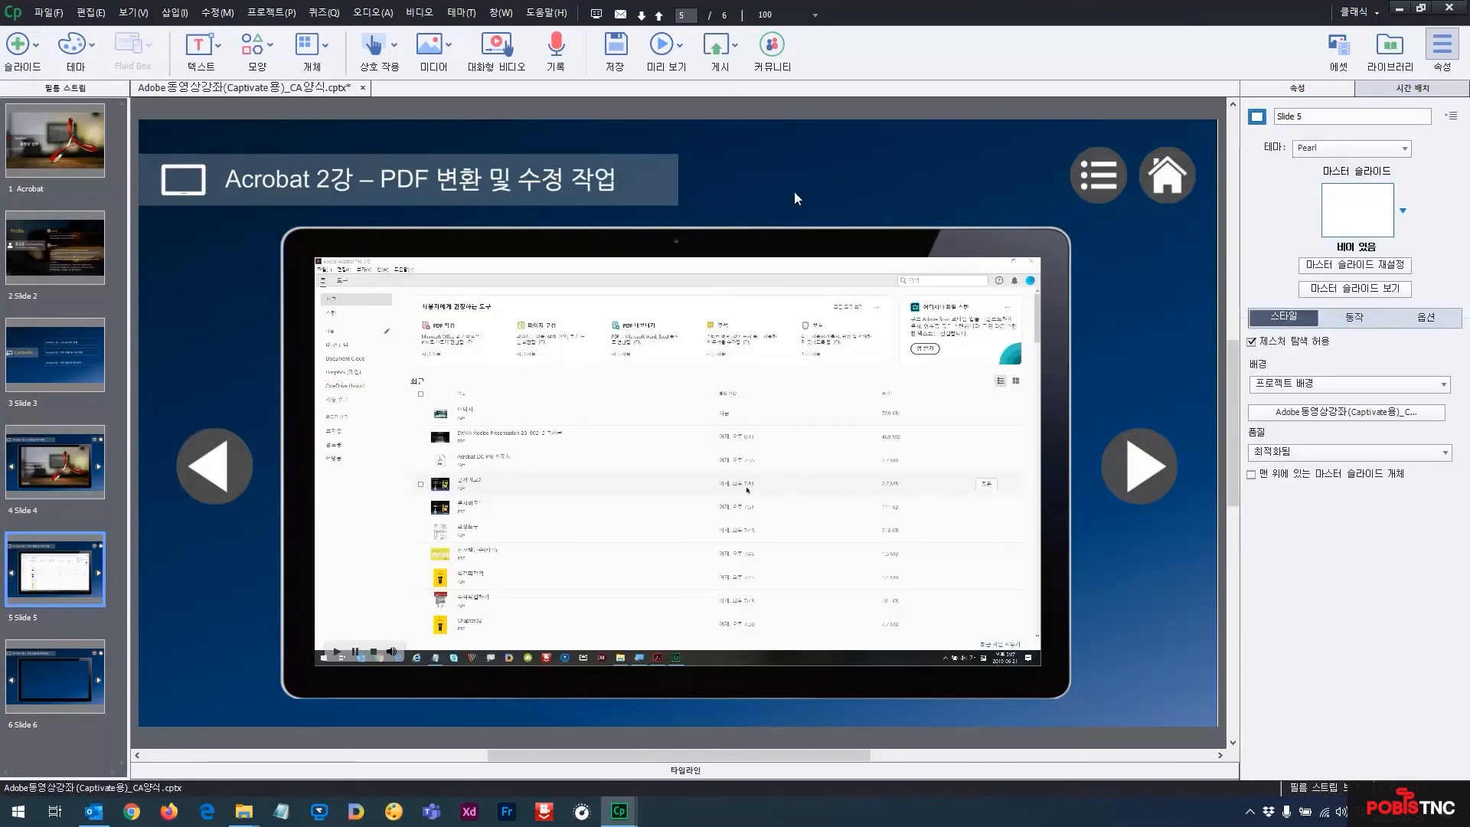
{"action": "key", "text": "ctrl+v"}
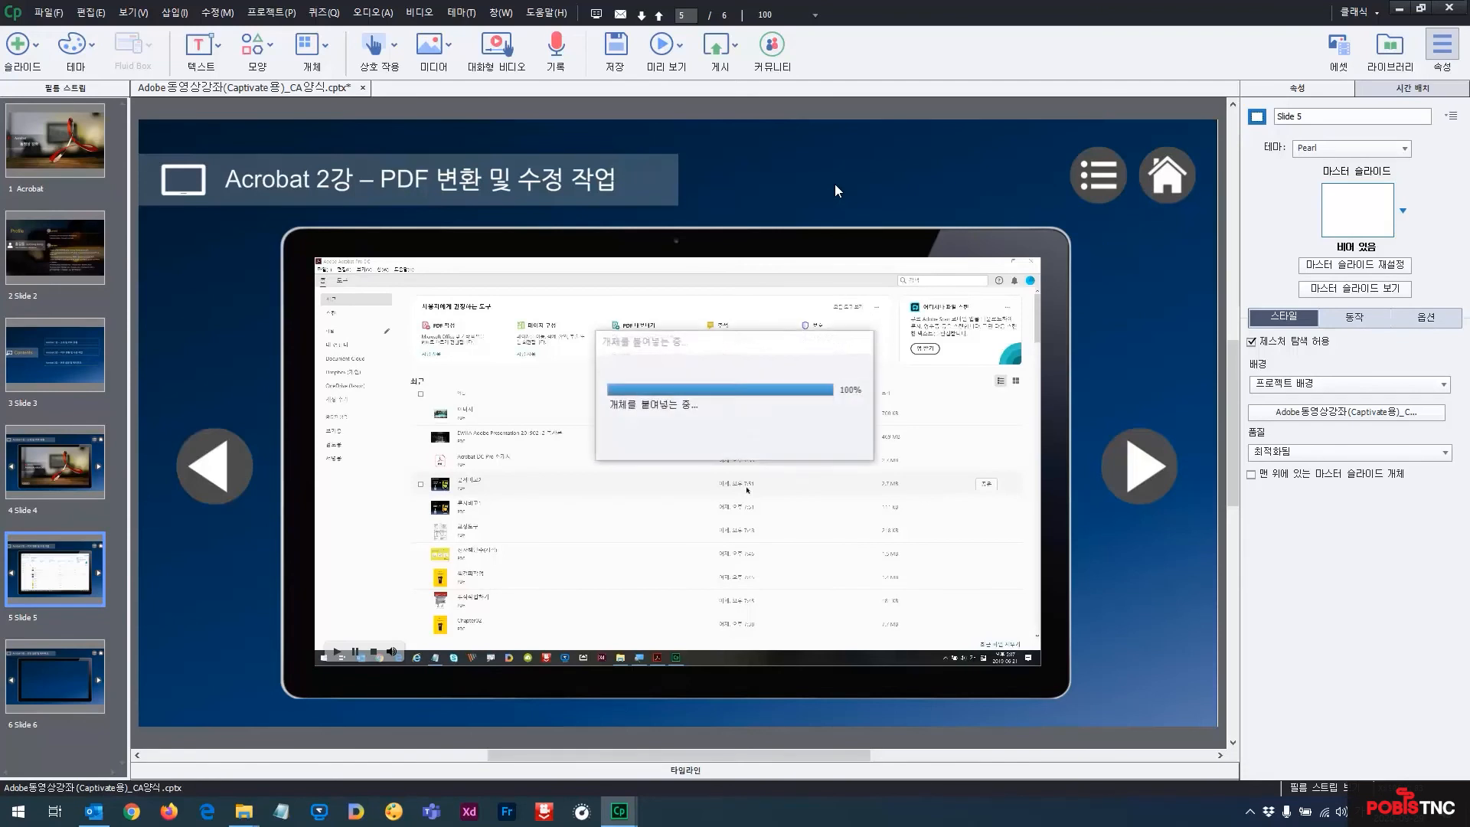
{"action": "left_click", "coordinate": [1123, 238]}
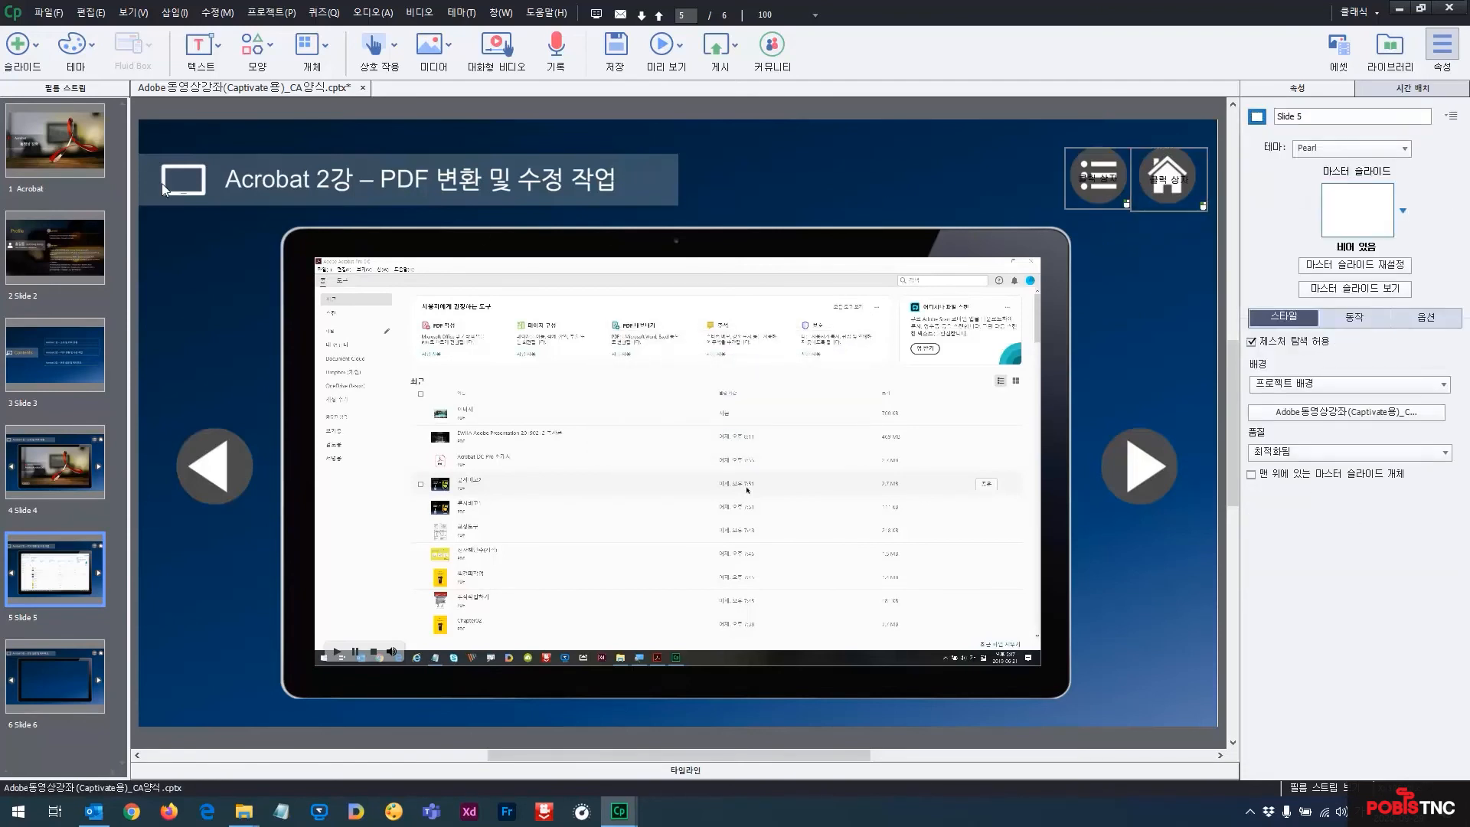
Preview the whole project from slide 1 and advance through the title and profile slides to the contents slide.
{"action": "left_click", "coordinate": [70, 154]}
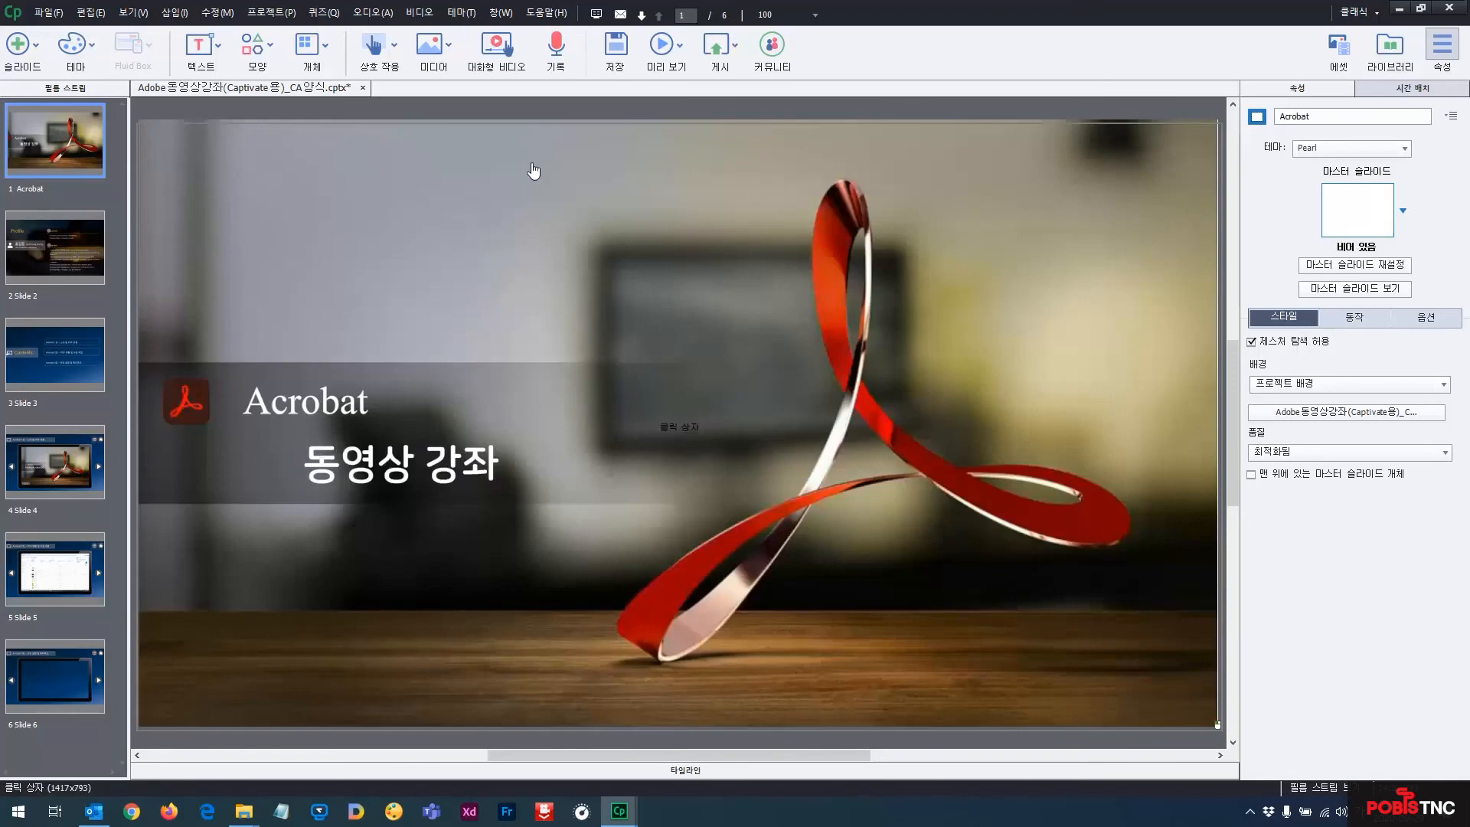
{"action": "left_click", "coordinate": [681, 47]}
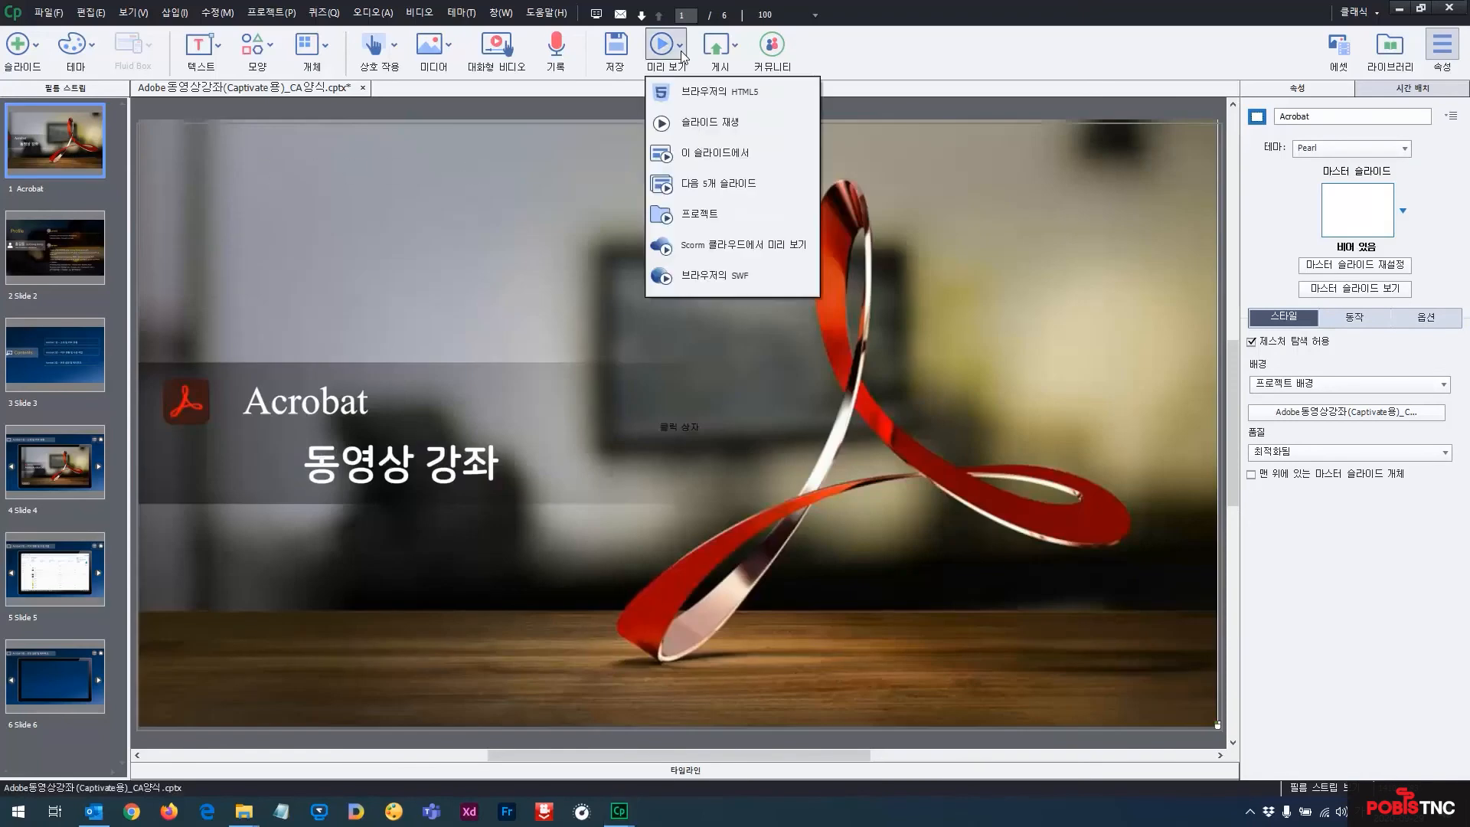
{"action": "left_click", "coordinate": [700, 214]}
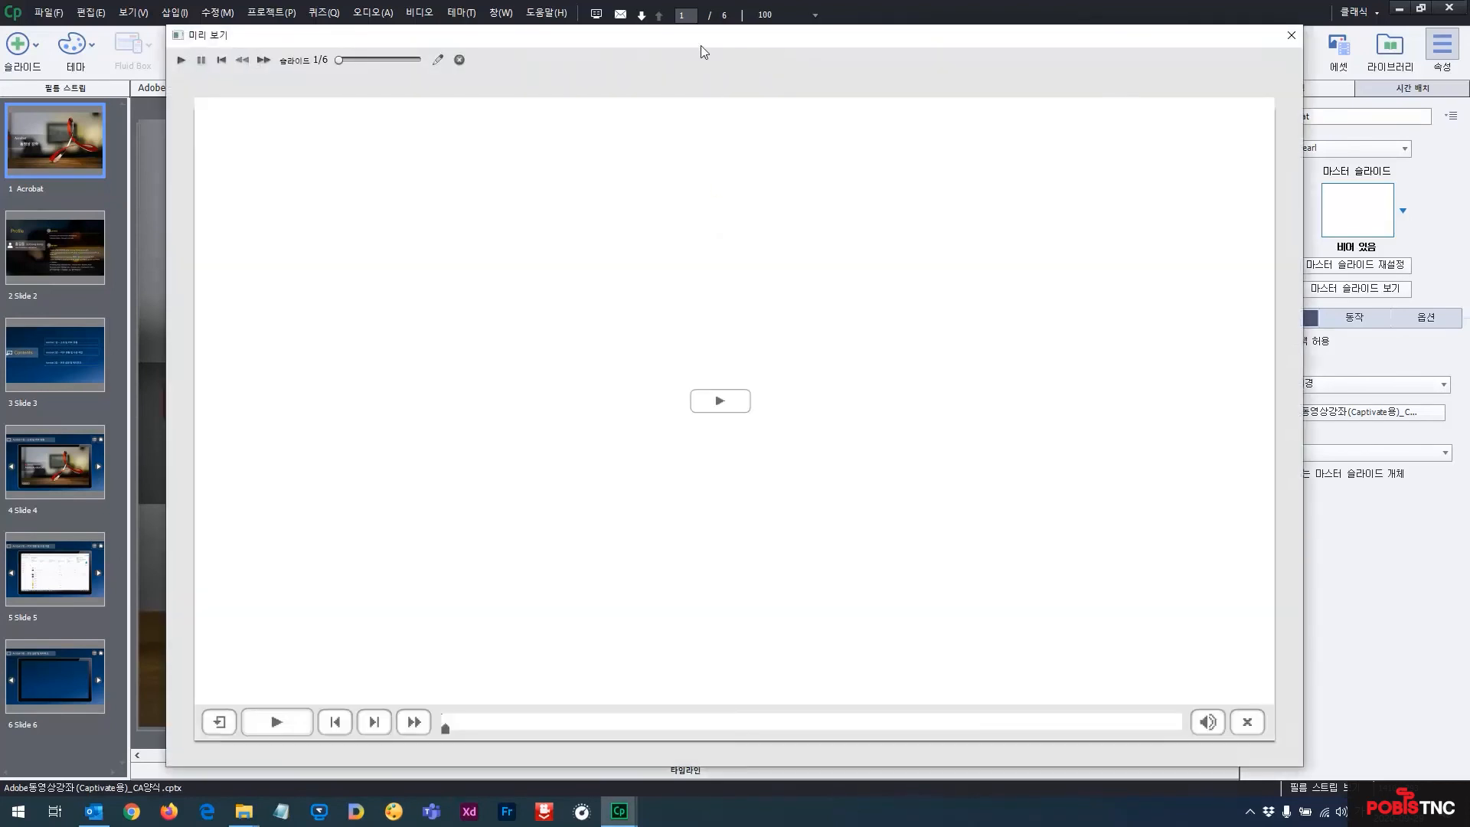
{"action": "left_click", "coordinate": [698, 394]}
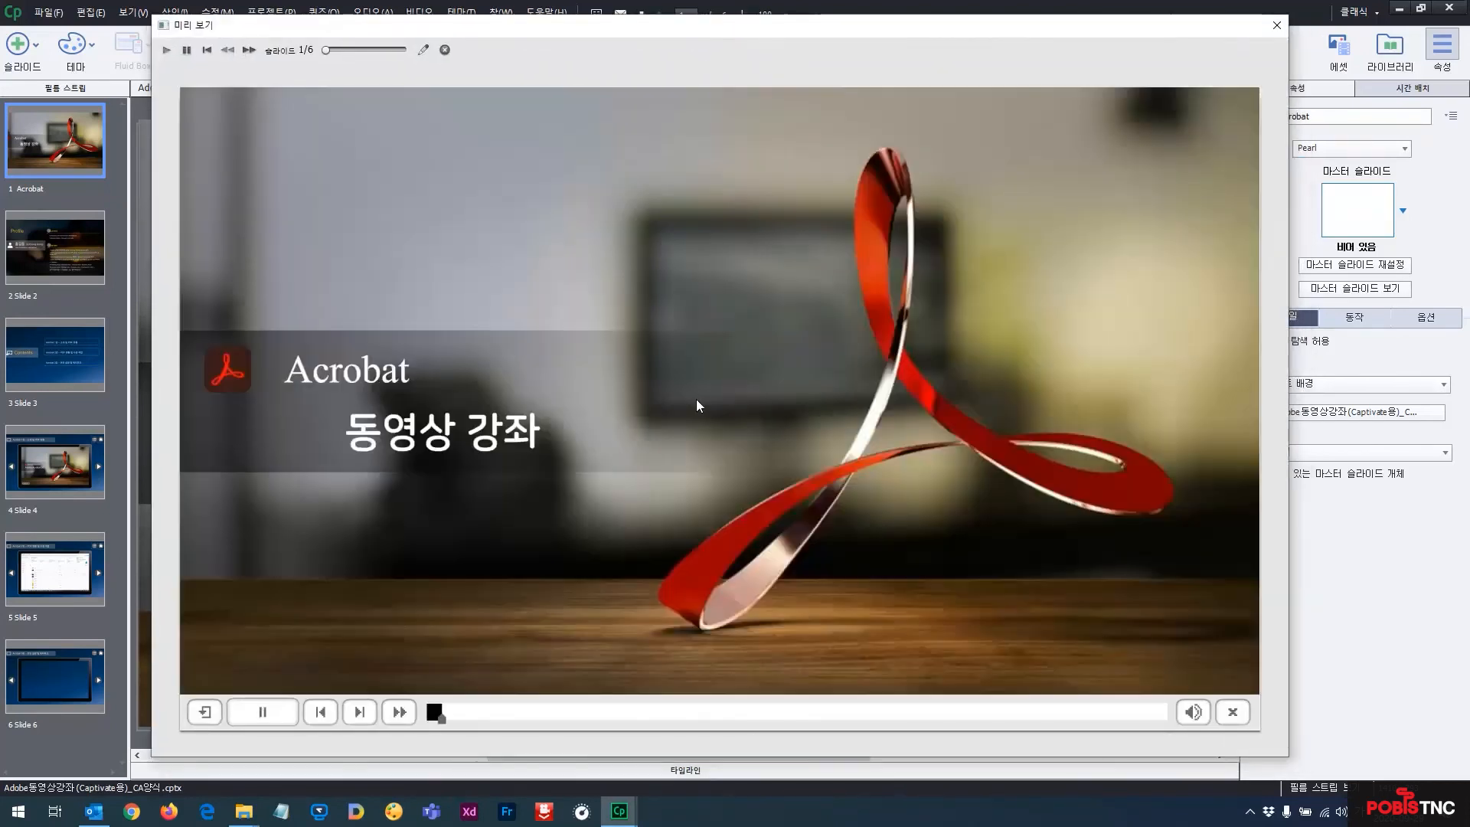
{"action": "left_click", "coordinate": [594, 475]}
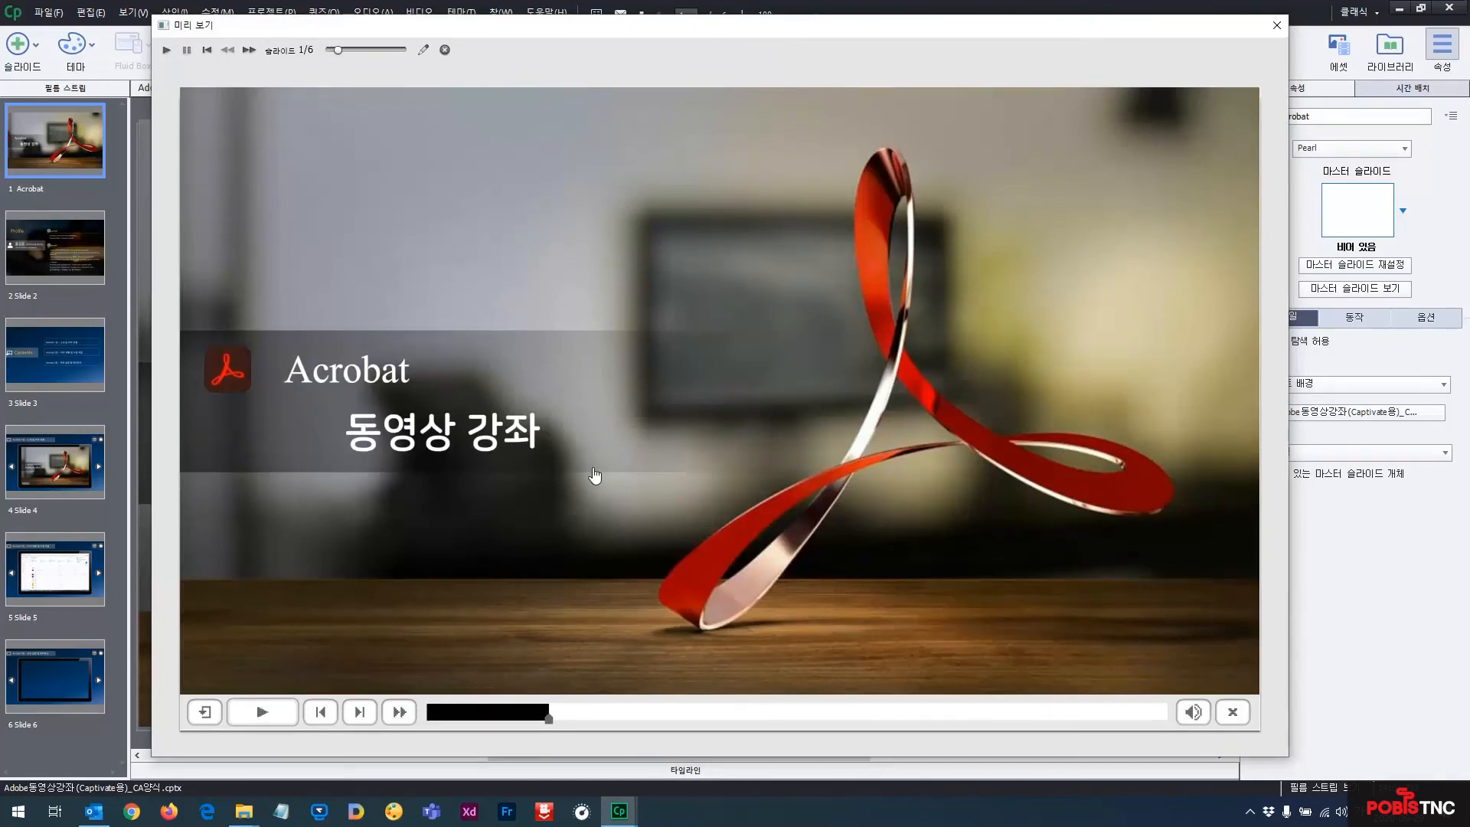
{"action": "left_click", "coordinate": [594, 474]}
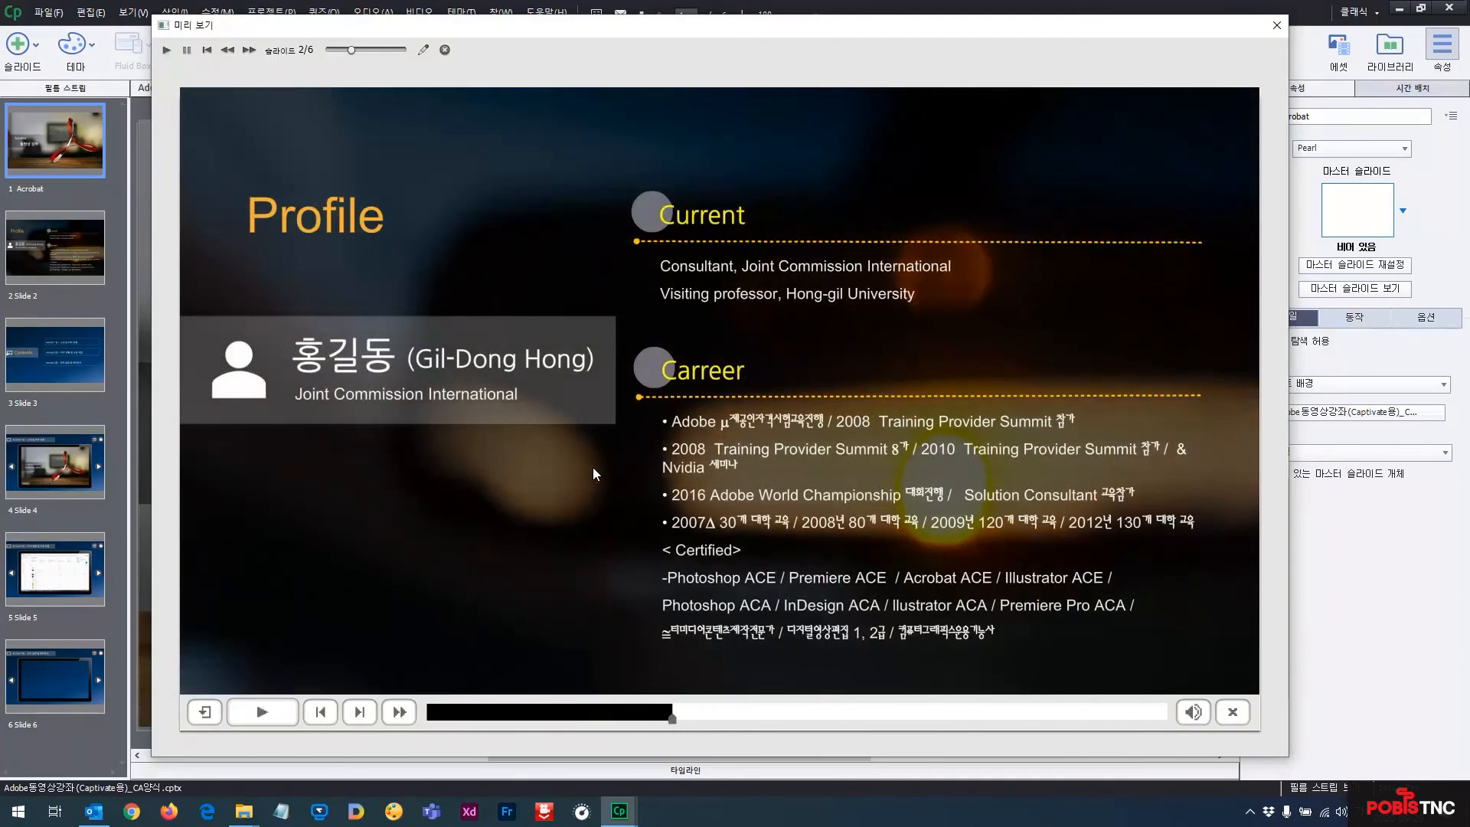
{"action": "left_click", "coordinate": [594, 467]}
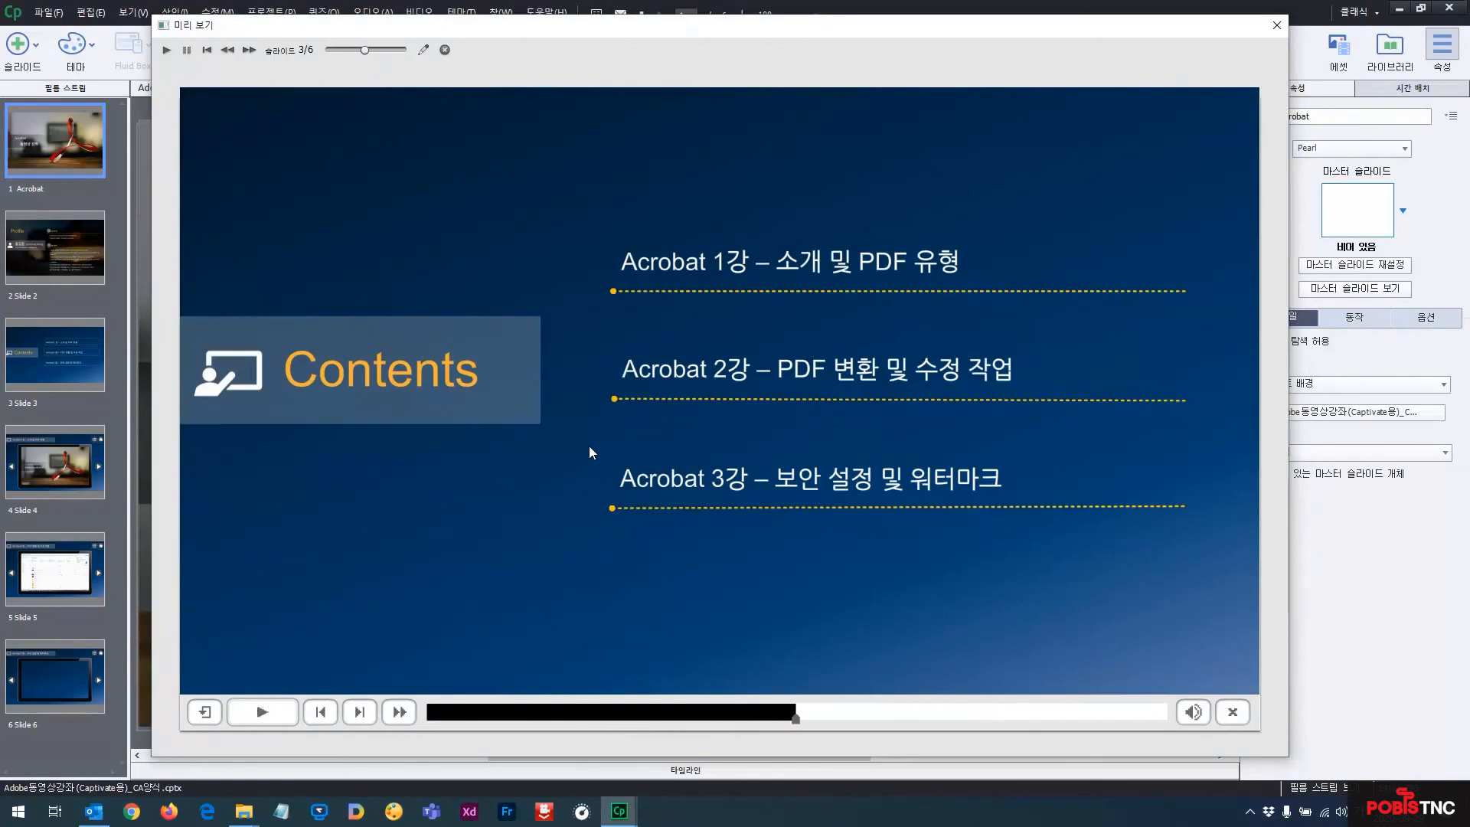
Test the contents links, the list icon and the home icon in the preview, and close the preview.
{"action": "left_click", "coordinate": [704, 265]}
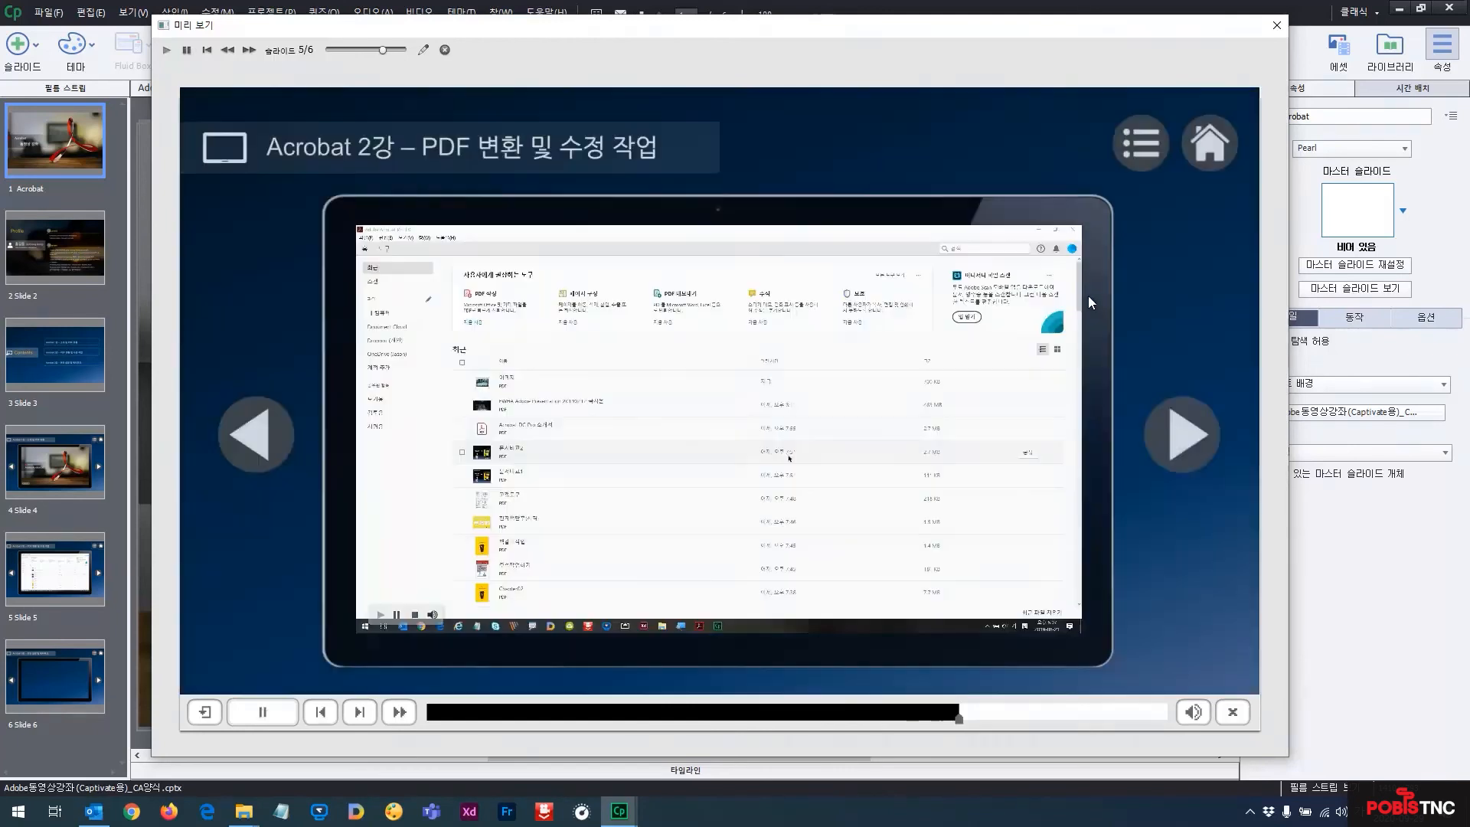
{"action": "left_click", "coordinate": [1143, 148]}
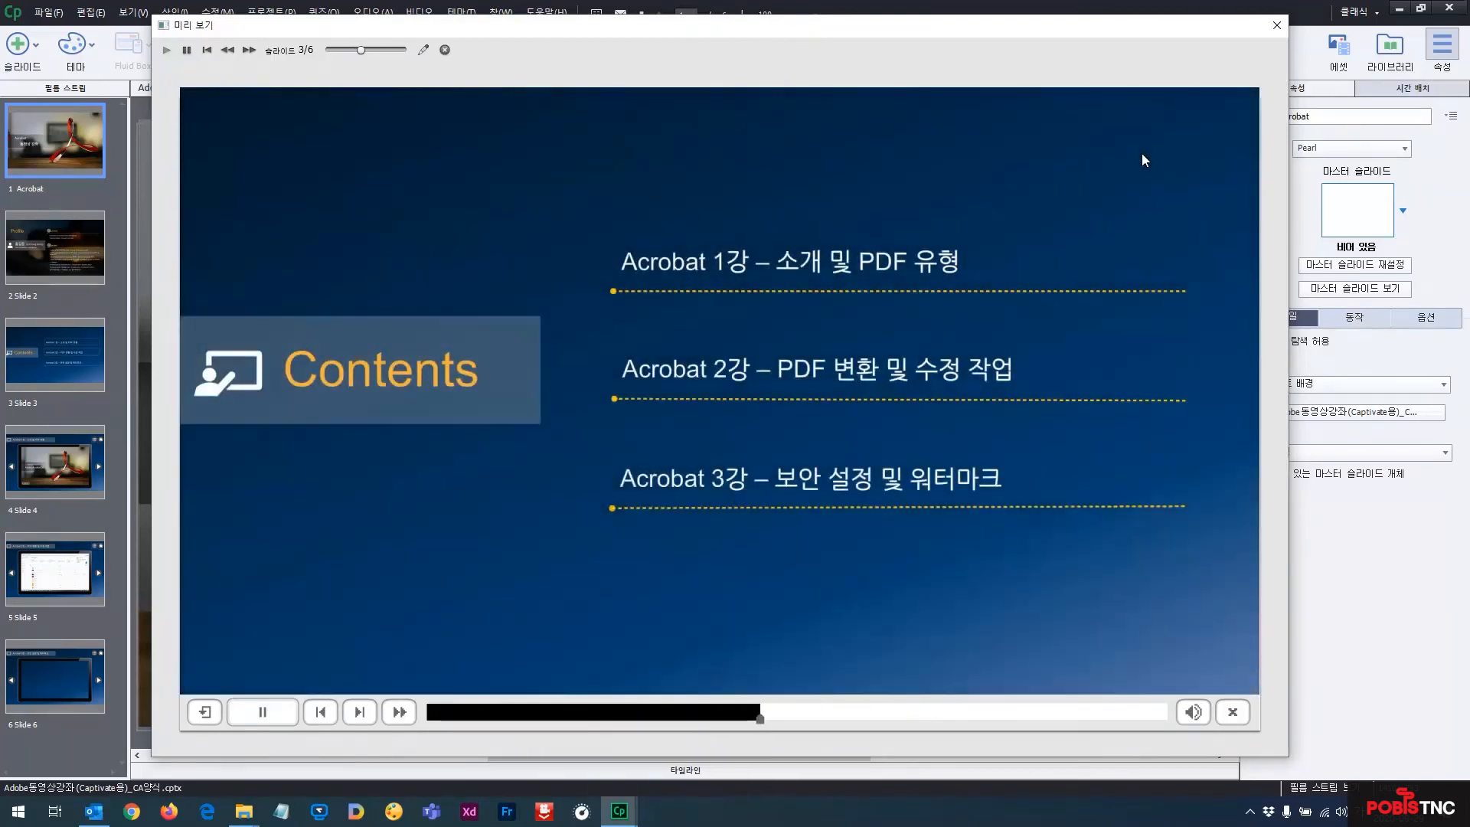
{"action": "left_click", "coordinate": [901, 374]}
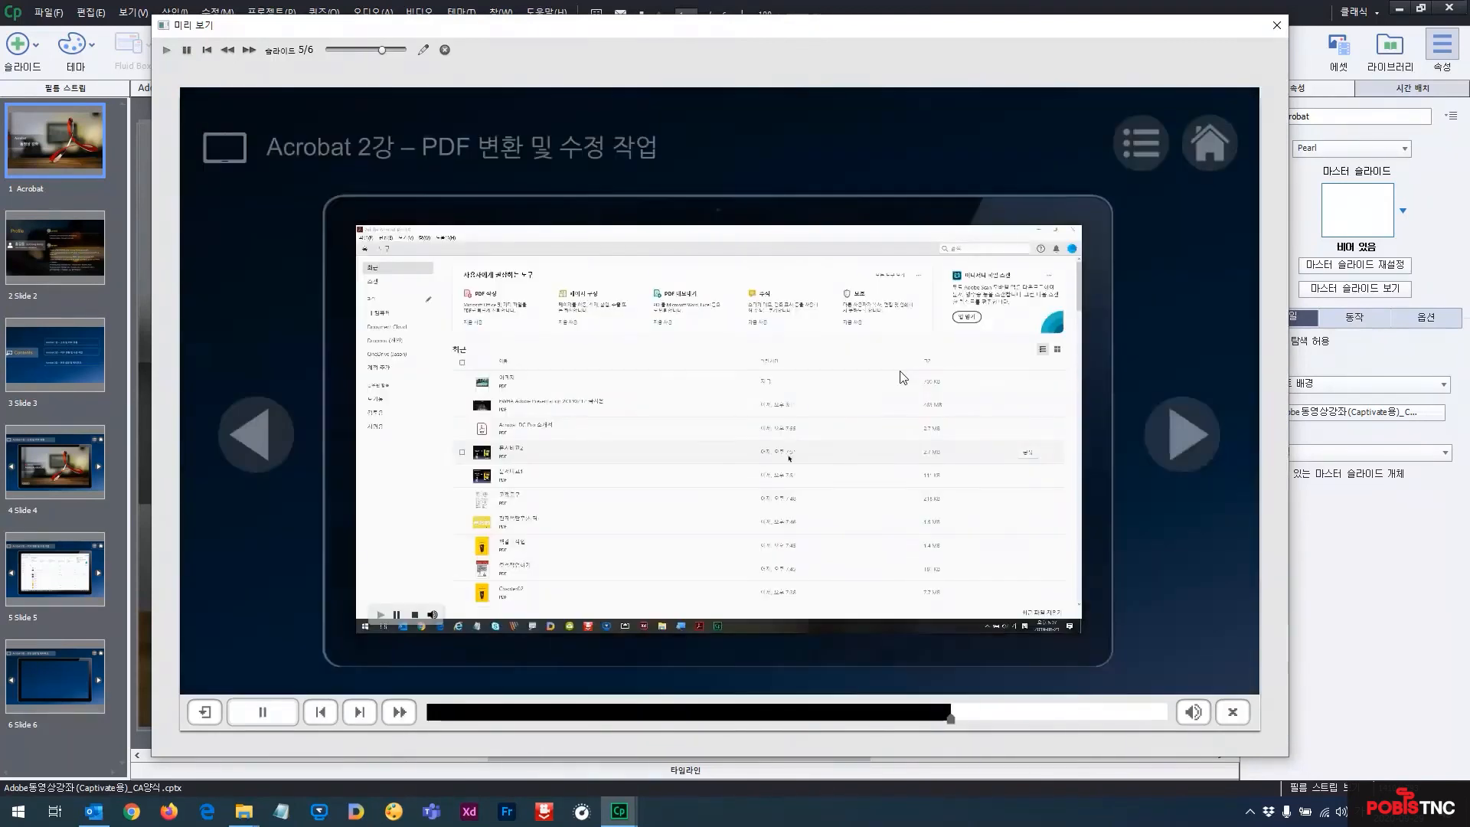
{"action": "left_click", "coordinate": [1142, 151]}
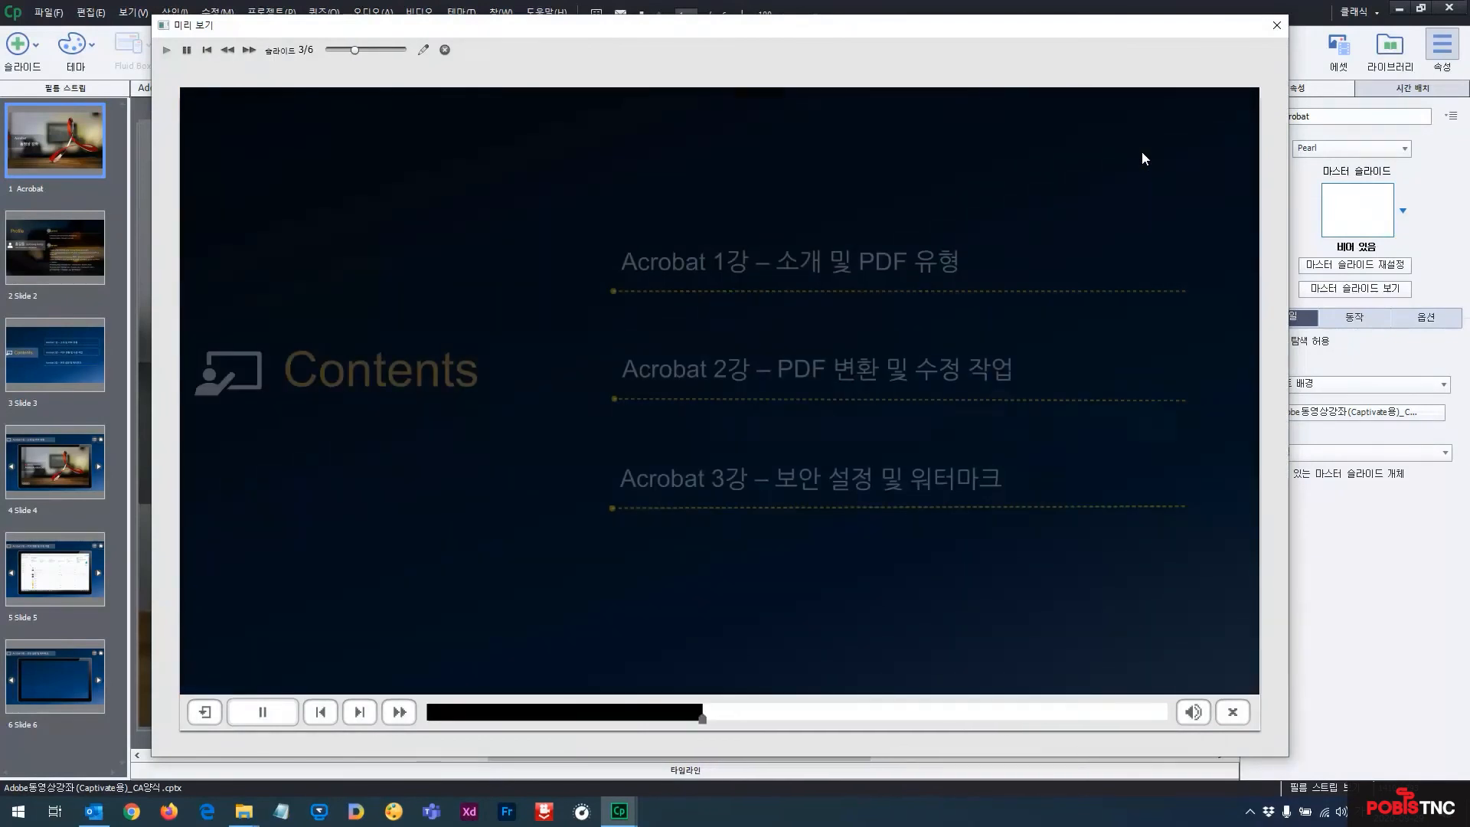
{"action": "left_click", "coordinate": [929, 372]}
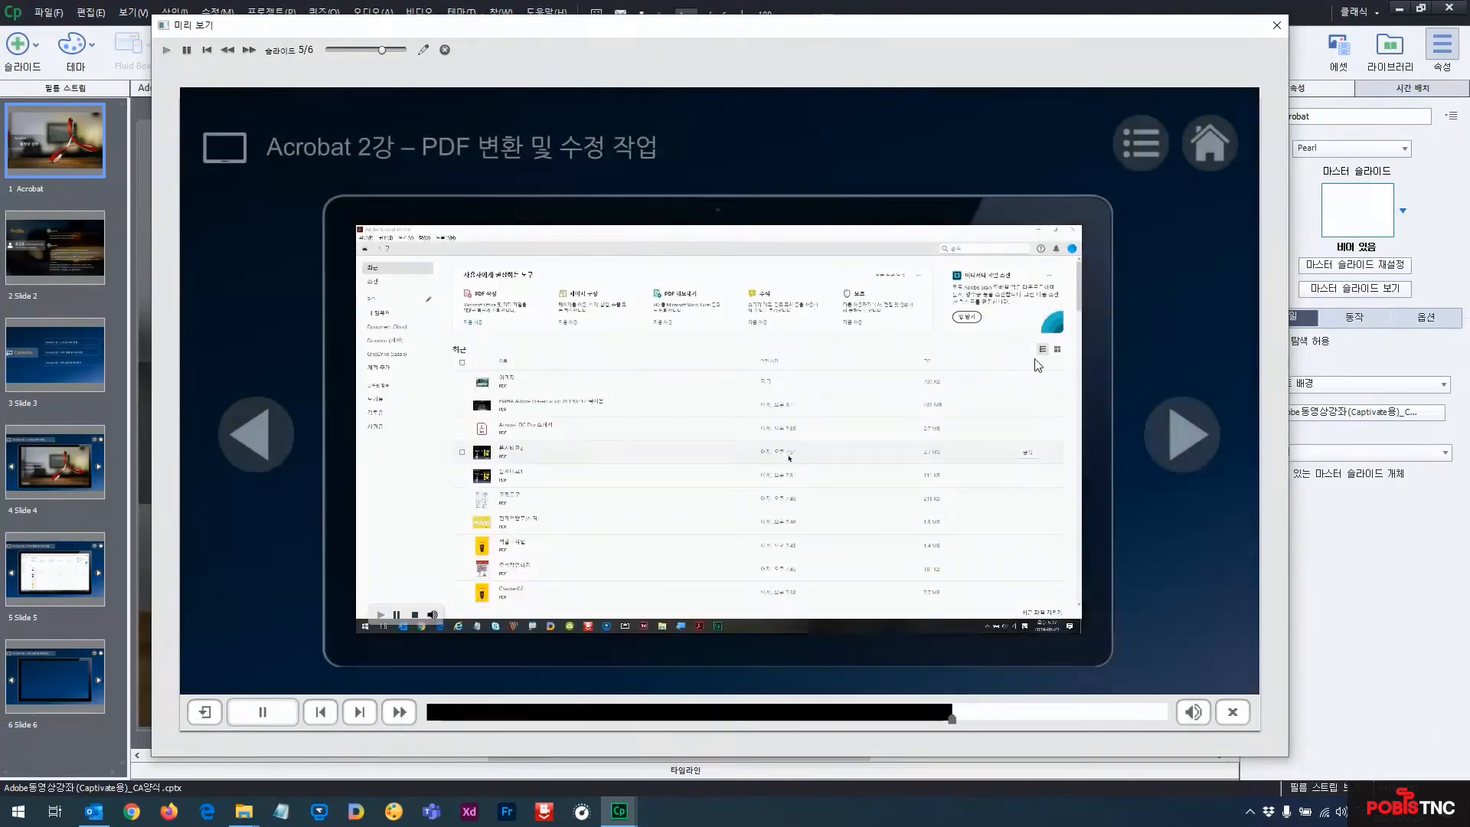
{"action": "left_click", "coordinate": [1210, 155]}
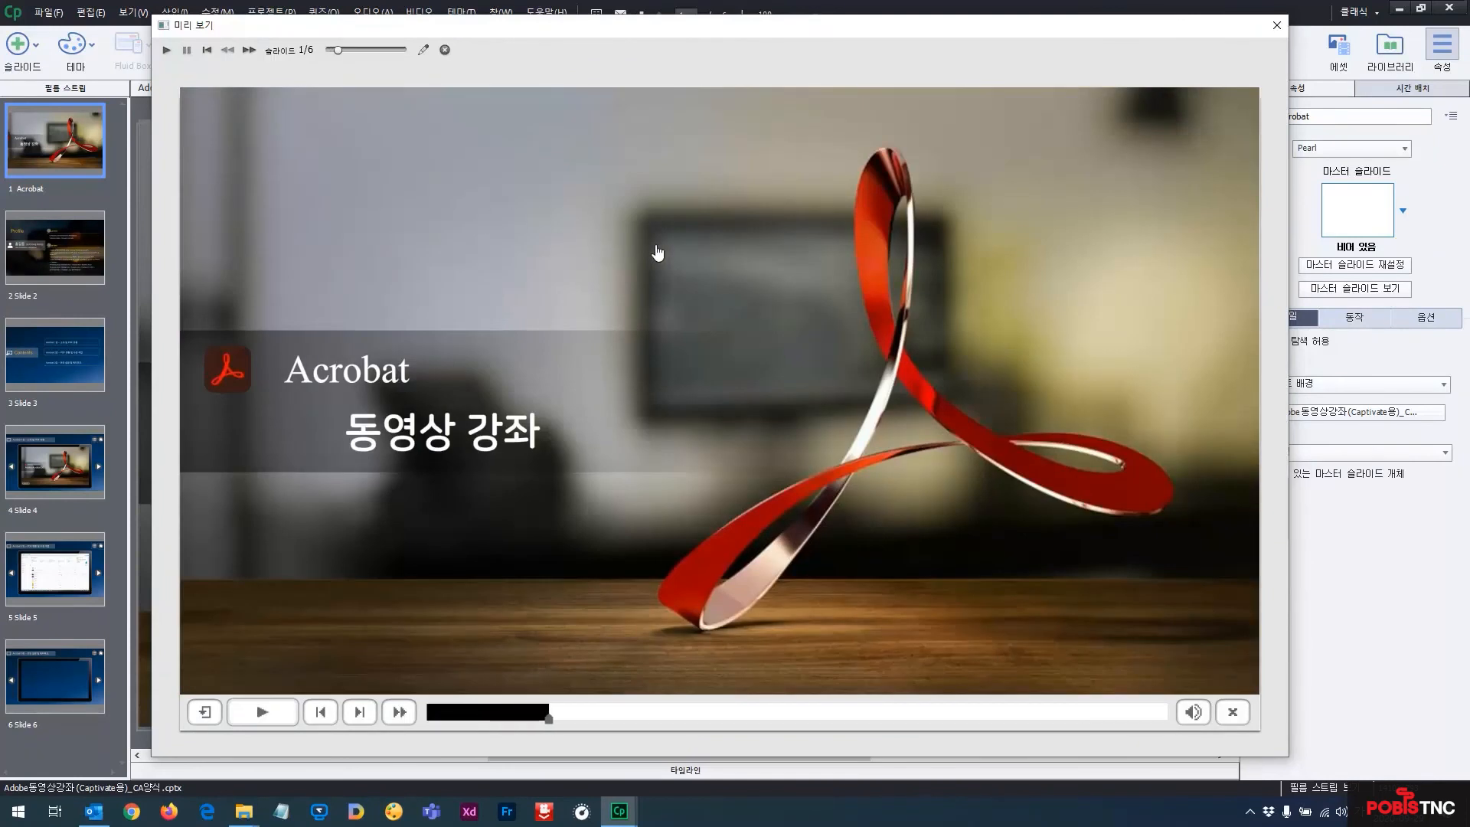
{"action": "left_click", "coordinate": [1277, 25]}
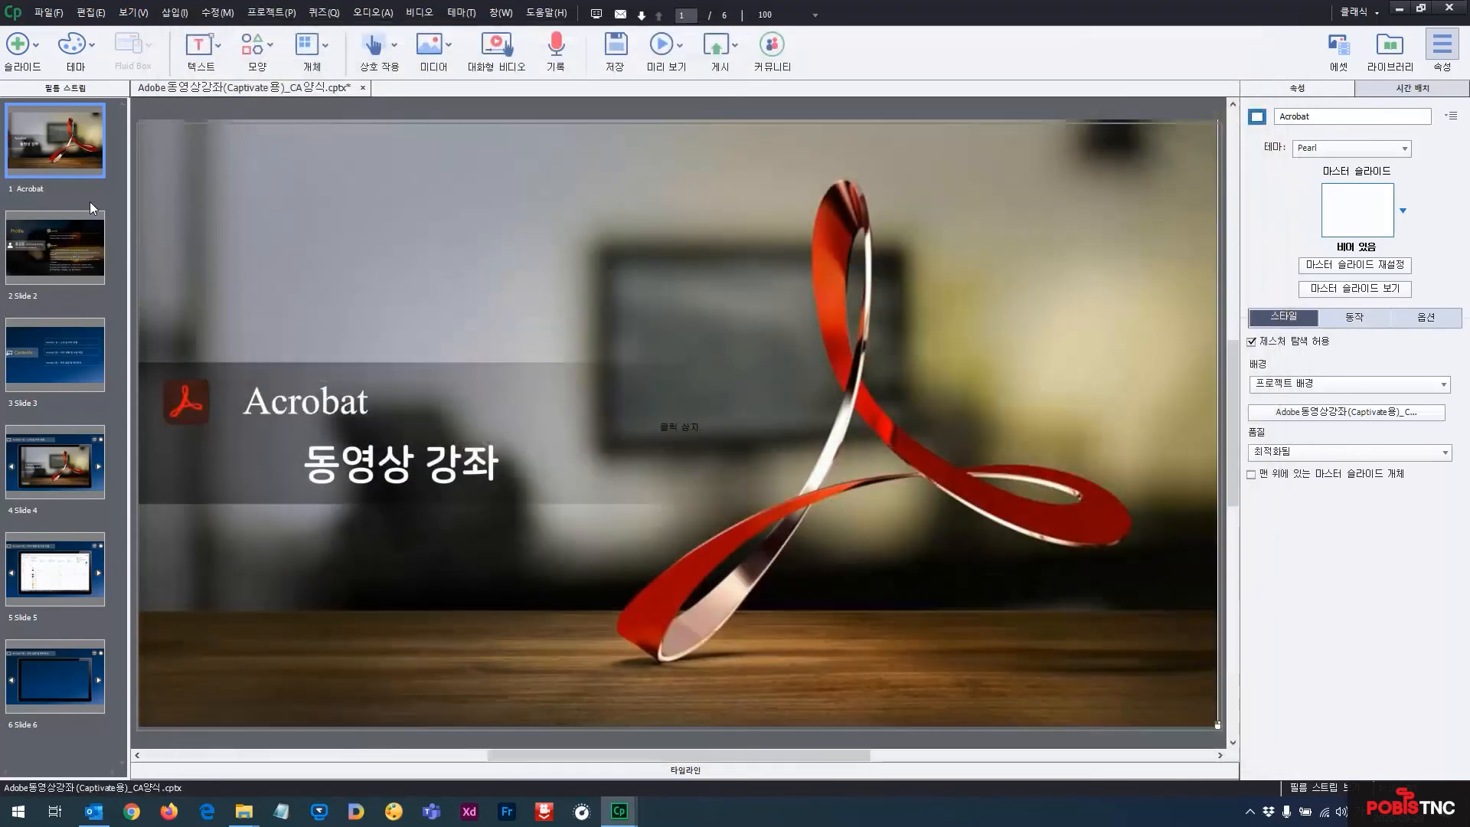
{"action": "left_click", "coordinate": [67, 245]}
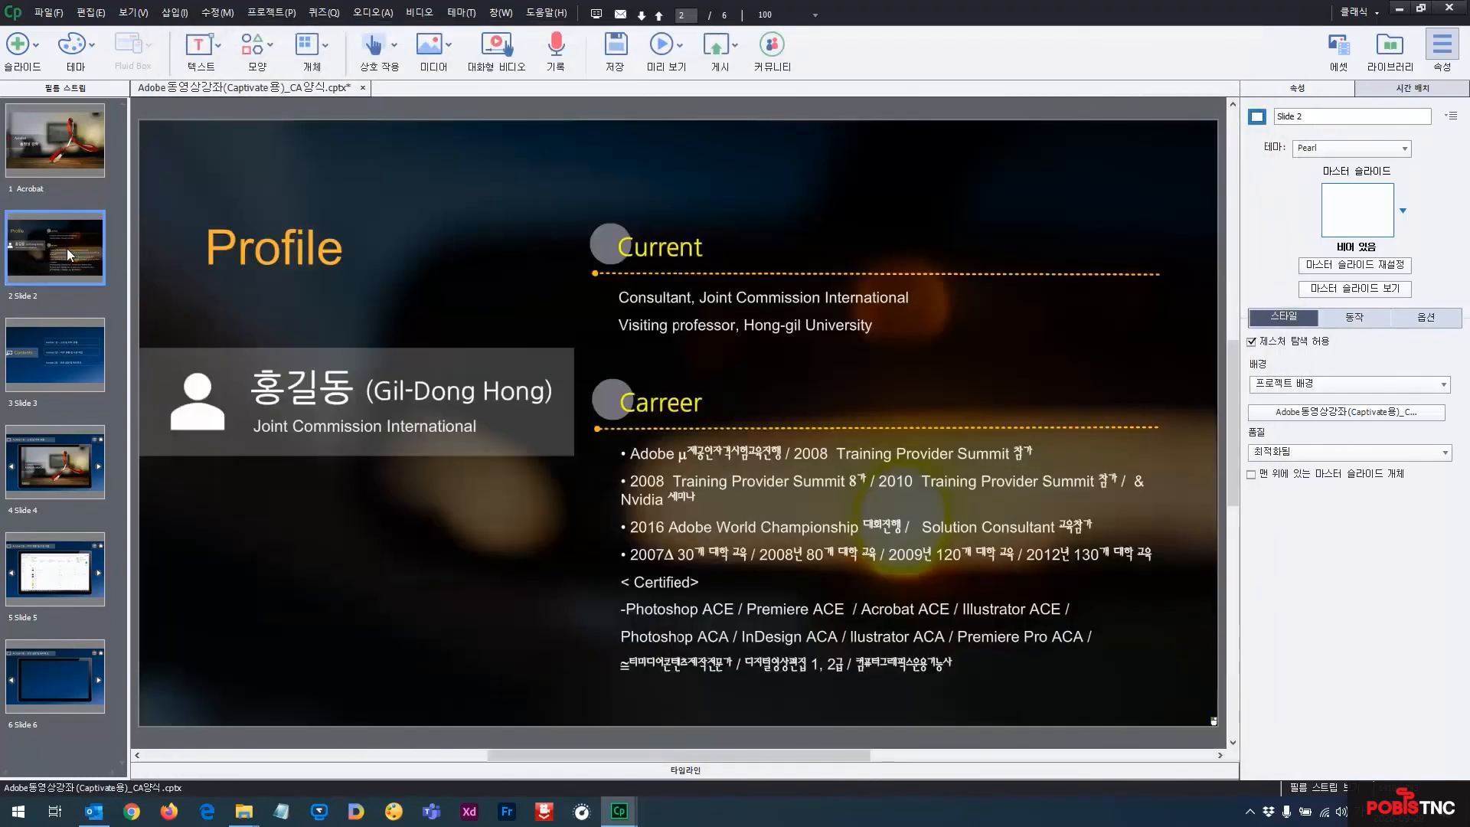
{"action": "left_click", "coordinate": [44, 352]}
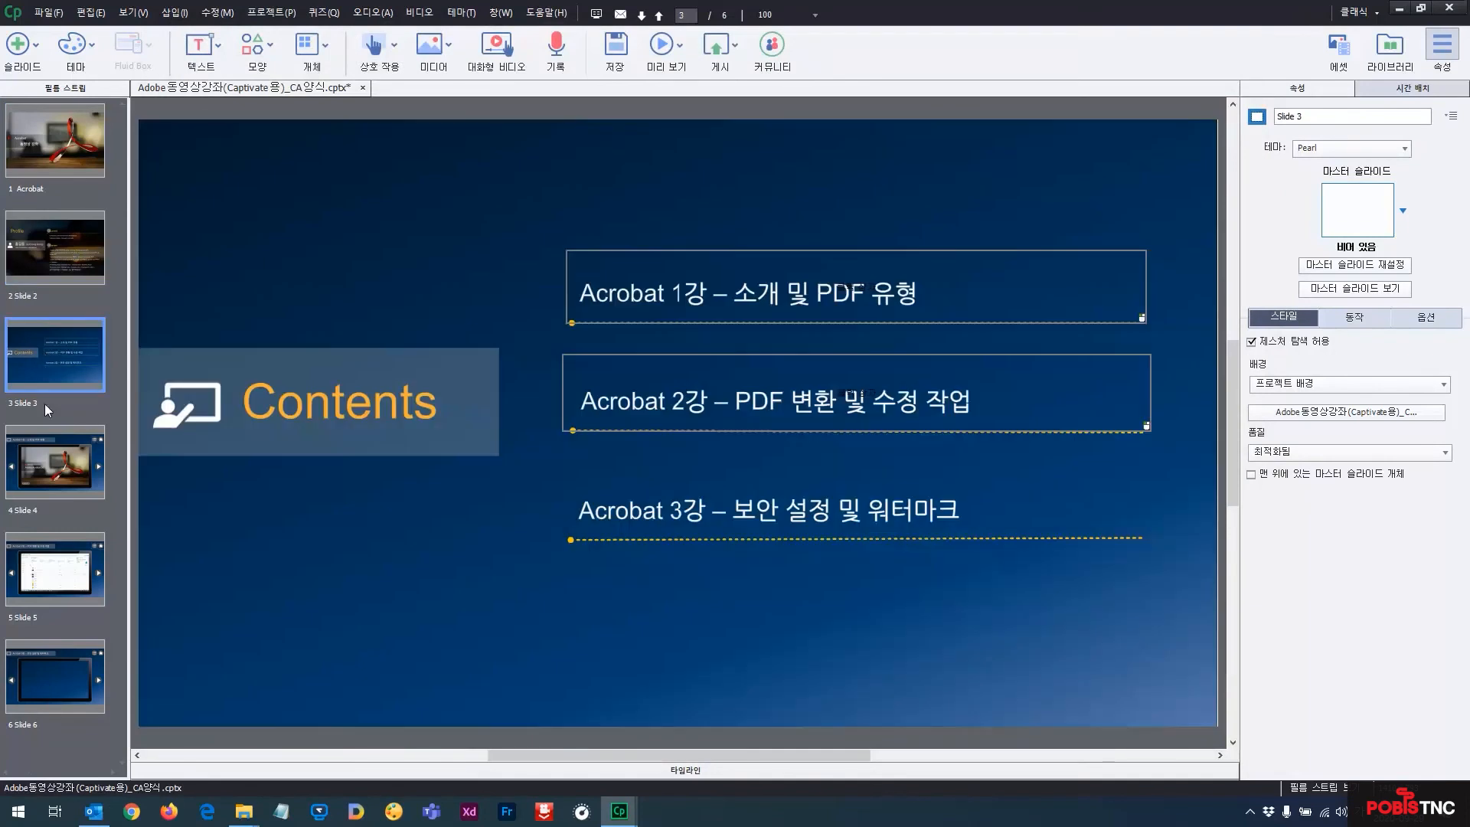
{"action": "left_click", "coordinate": [47, 453]}
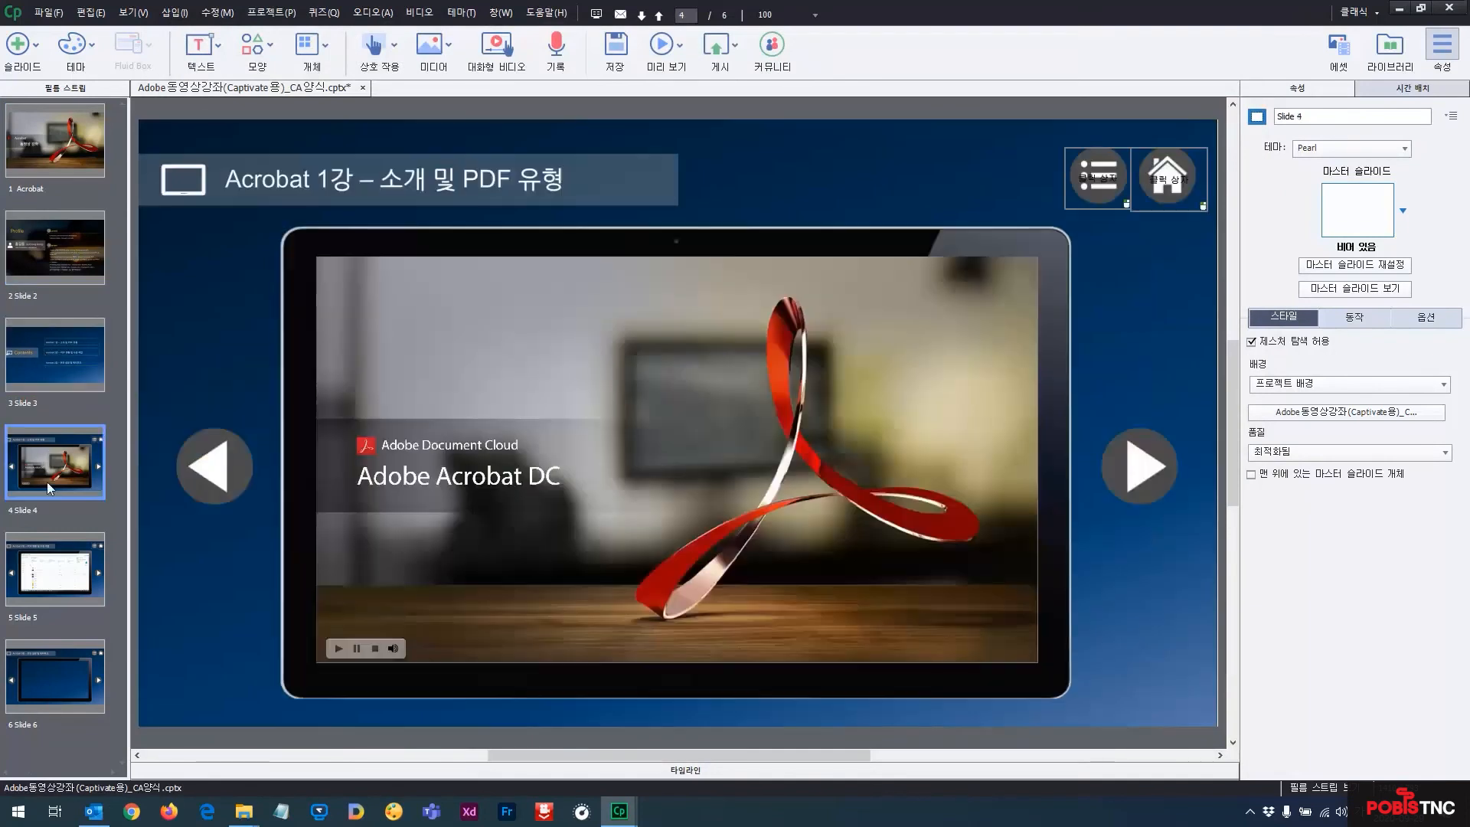
{"action": "left_click", "coordinate": [51, 552]}
{"action": "left_click", "coordinate": [69, 159]}
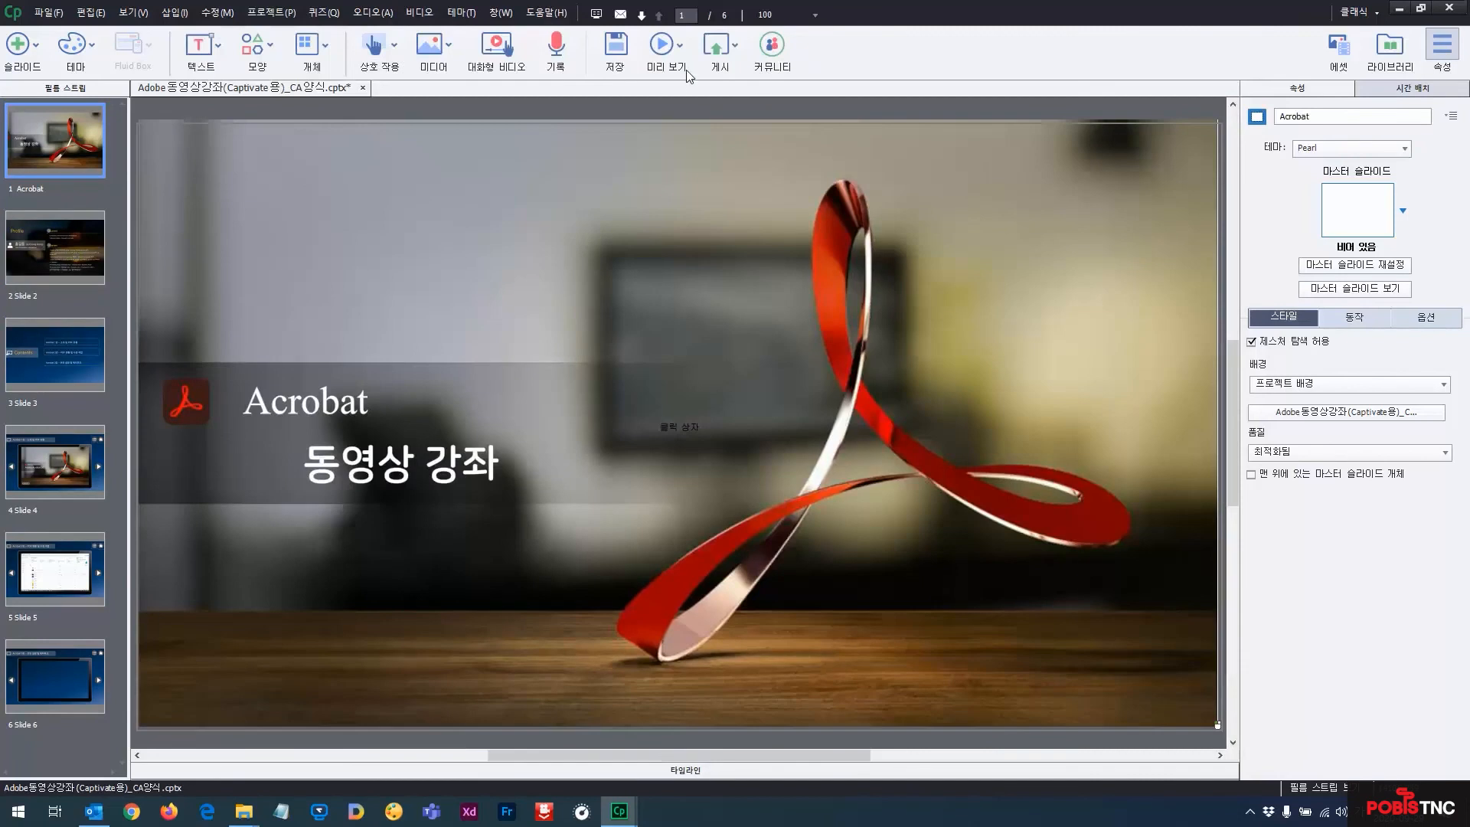
Set up publishing to the computer with the HTML5/SWF format and the Desktop folder as the output location.
{"action": "left_click", "coordinate": [731, 53]}
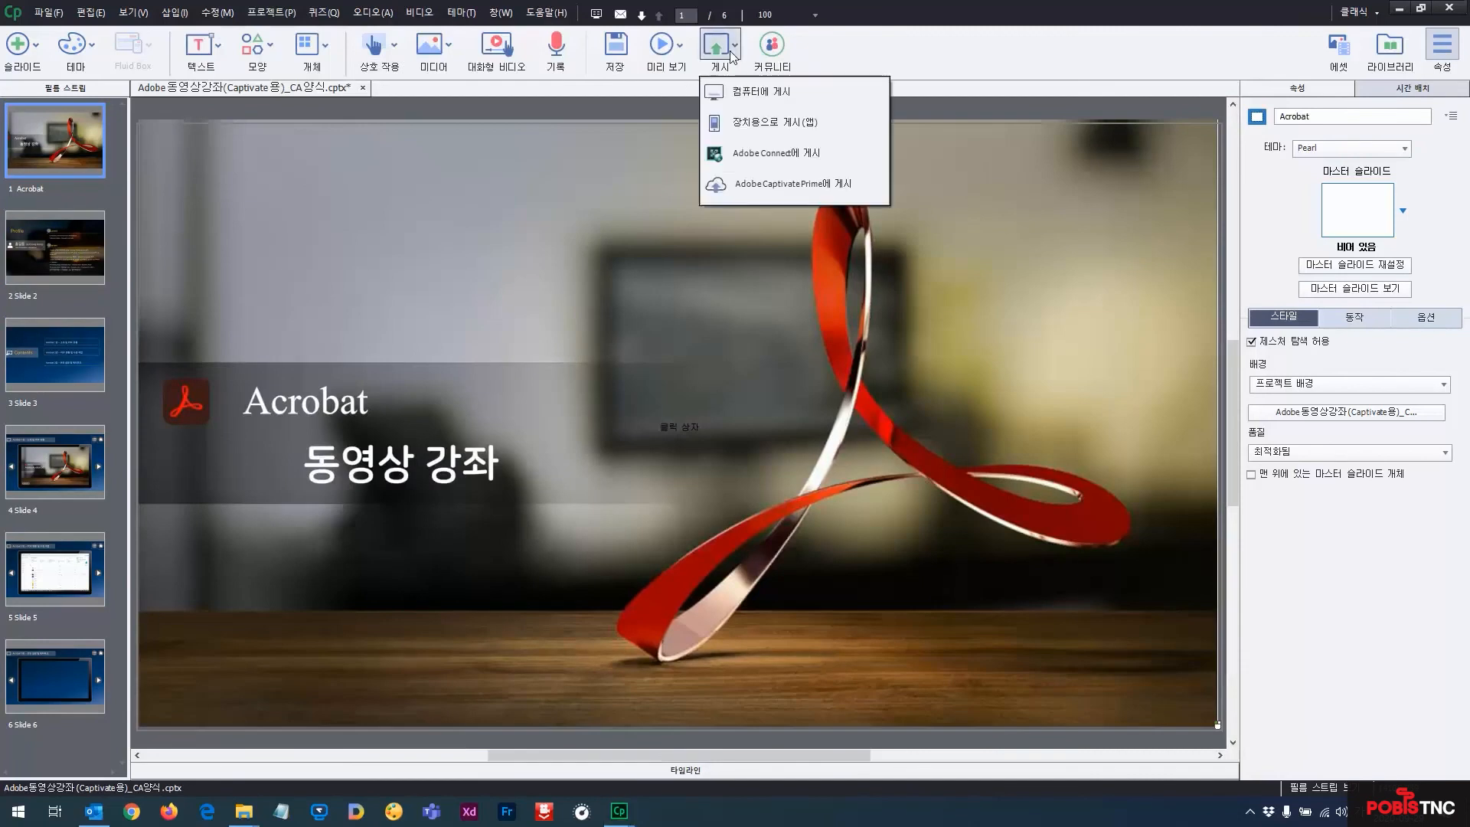
{"action": "left_click", "coordinate": [754, 94]}
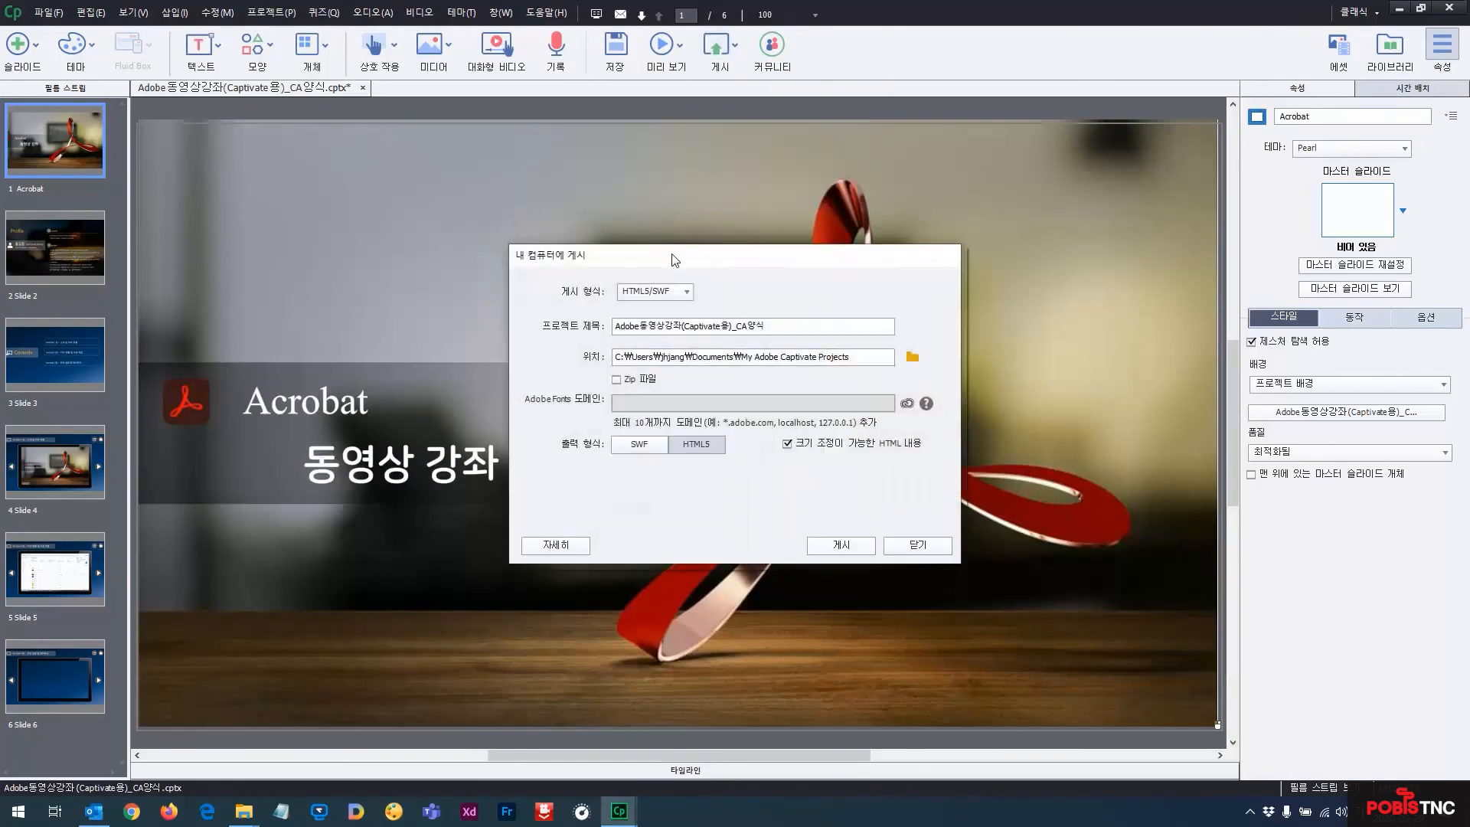
{"action": "left_click", "coordinate": [708, 189]}
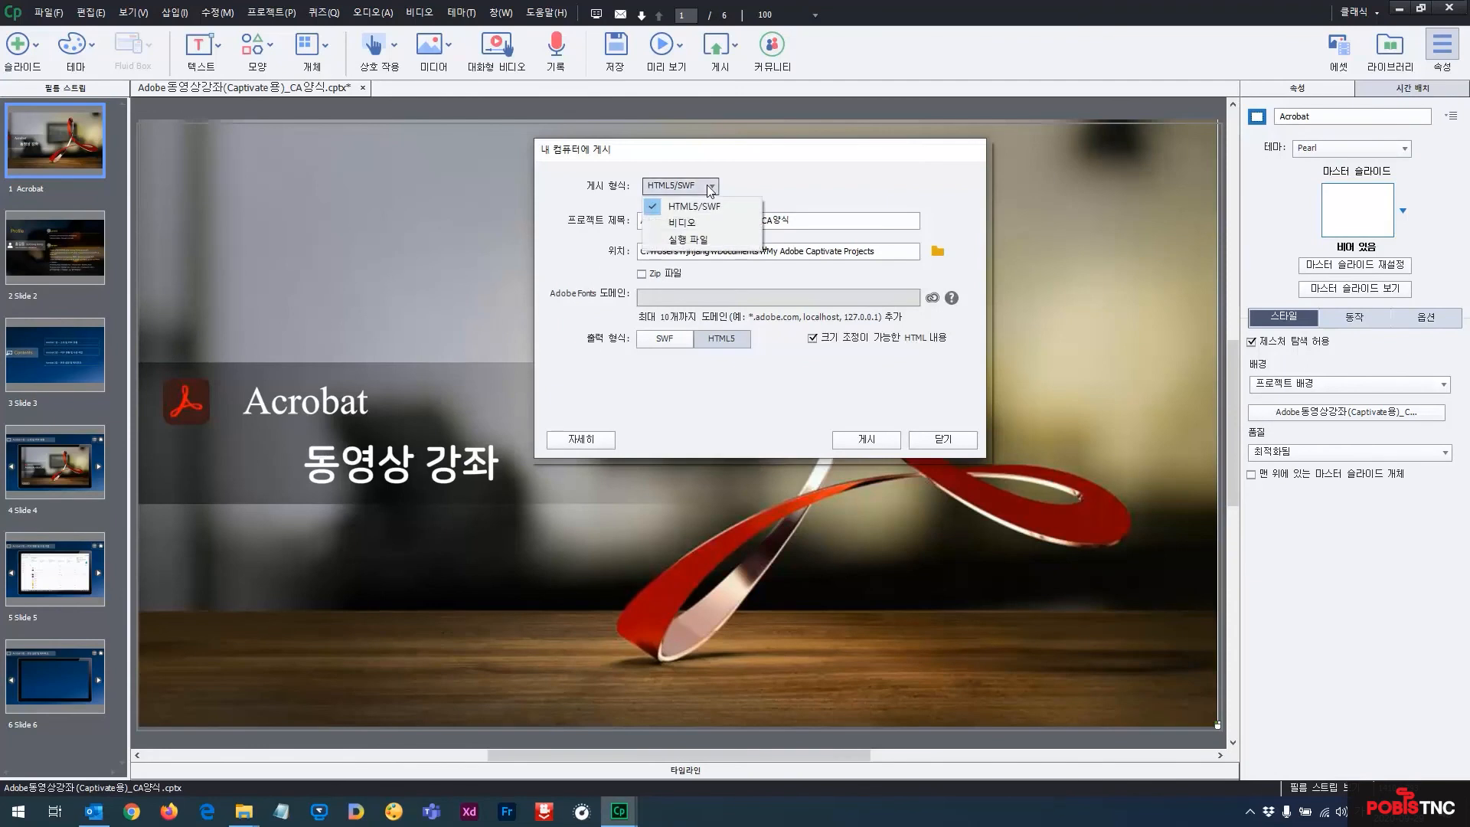
{"action": "left_click", "coordinate": [749, 186]}
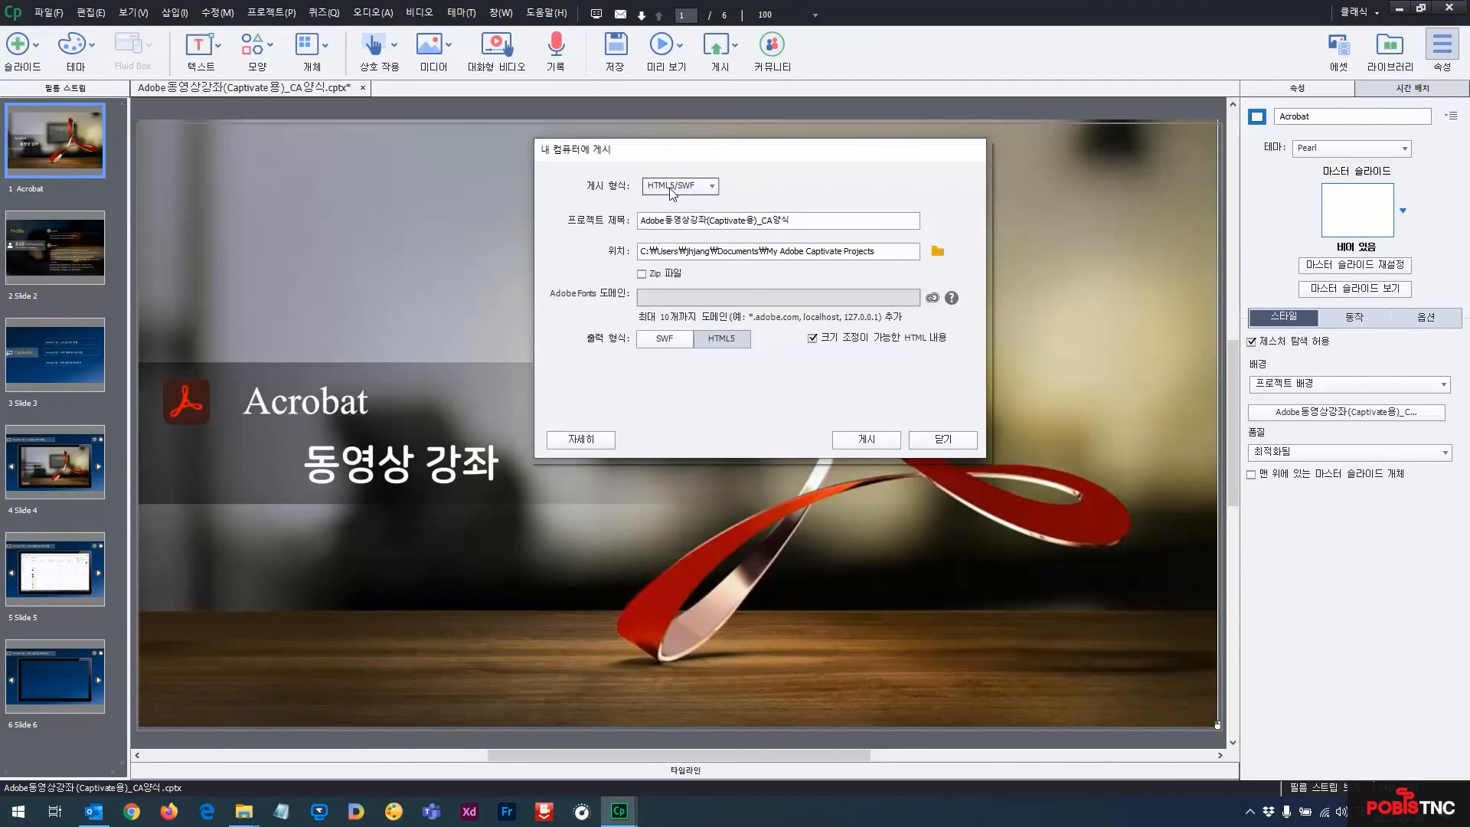
{"action": "left_click", "coordinate": [937, 251]}
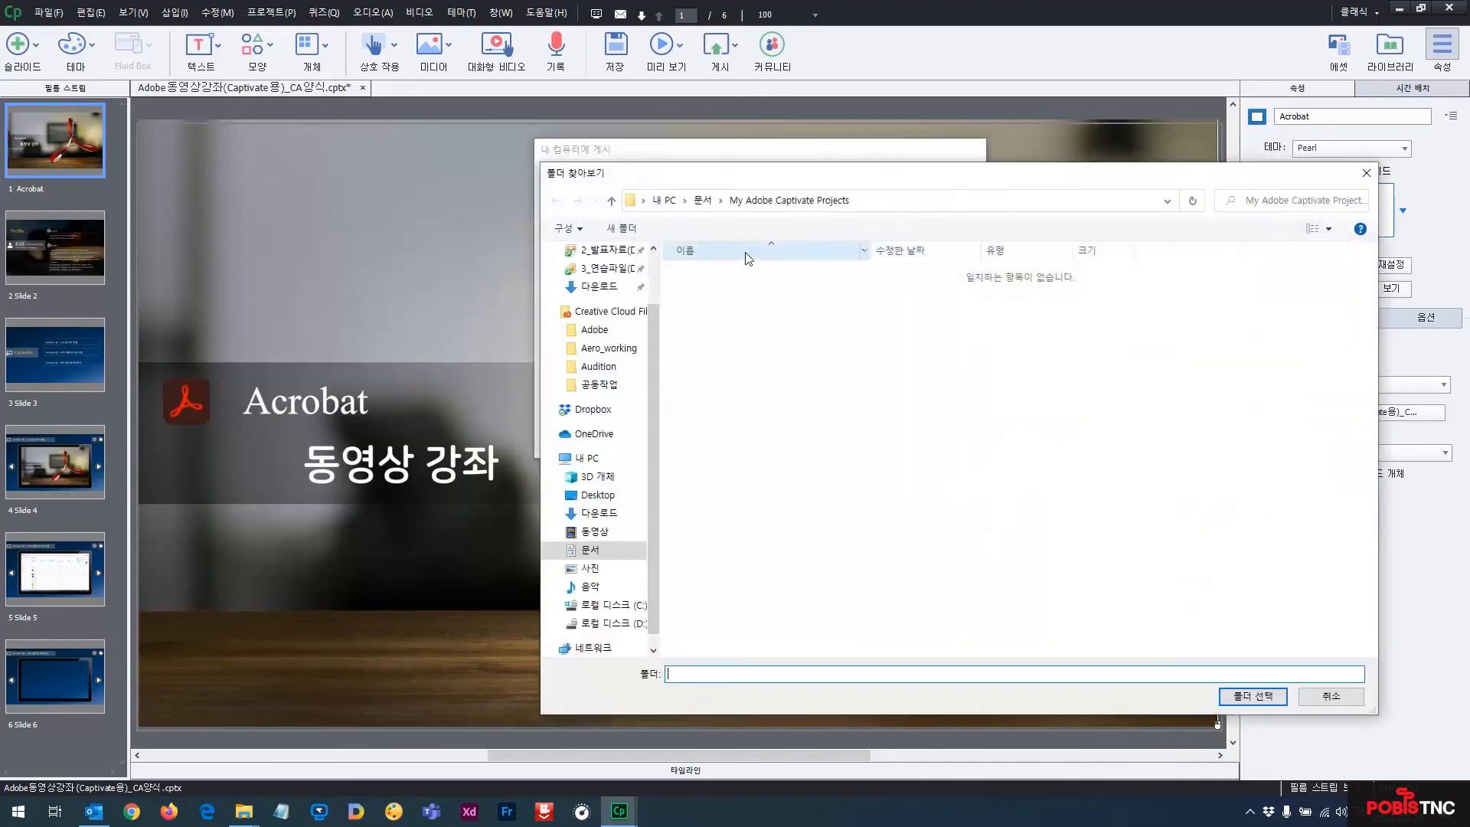
{"action": "scroll", "coordinate": [650, 346], "scroll_direction": "up", "scroll_amount": 2}
{"action": "left_click", "coordinate": [598, 280]}
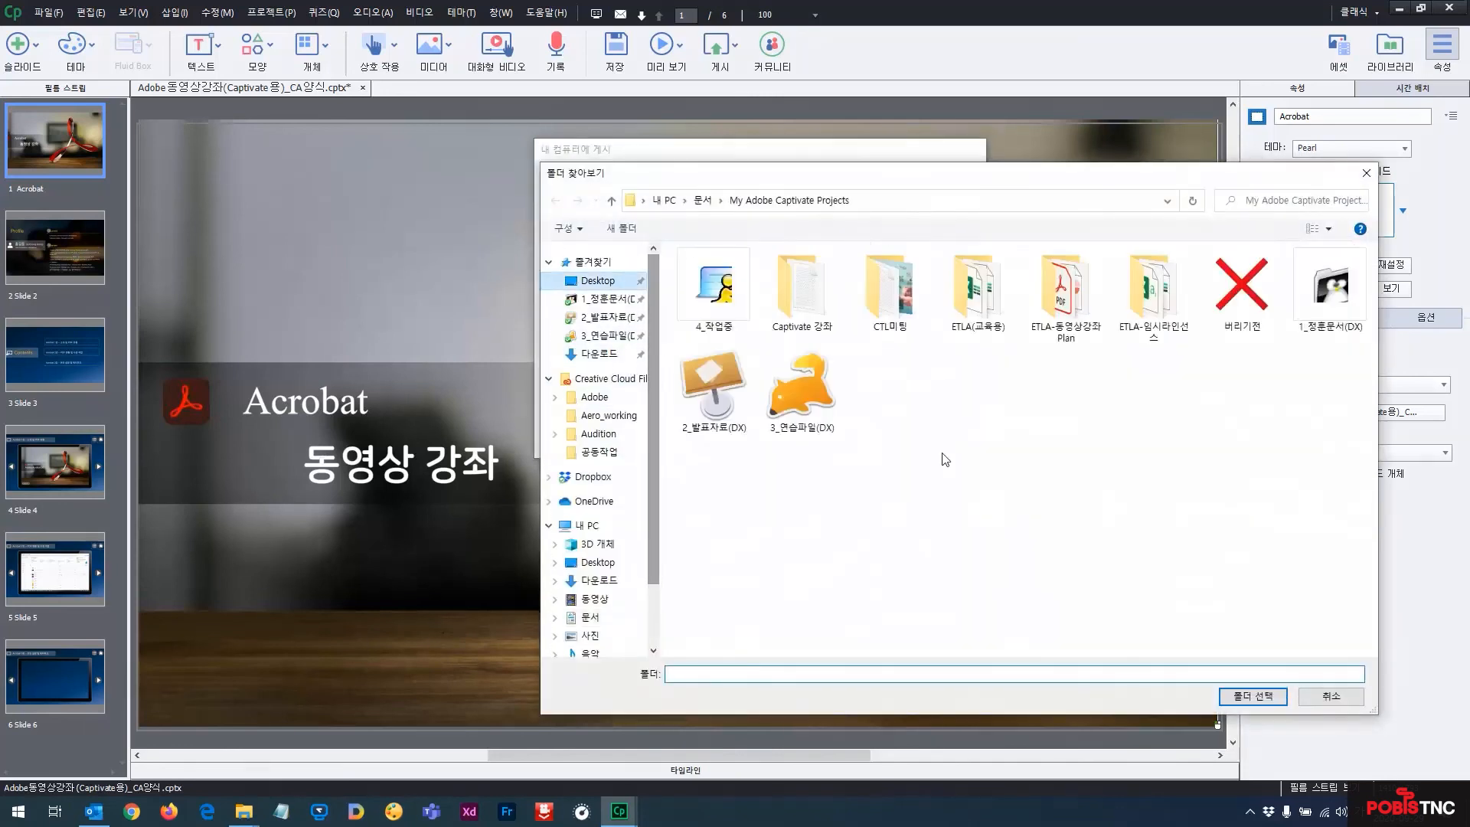
{"action": "left_click", "coordinate": [1238, 694]}
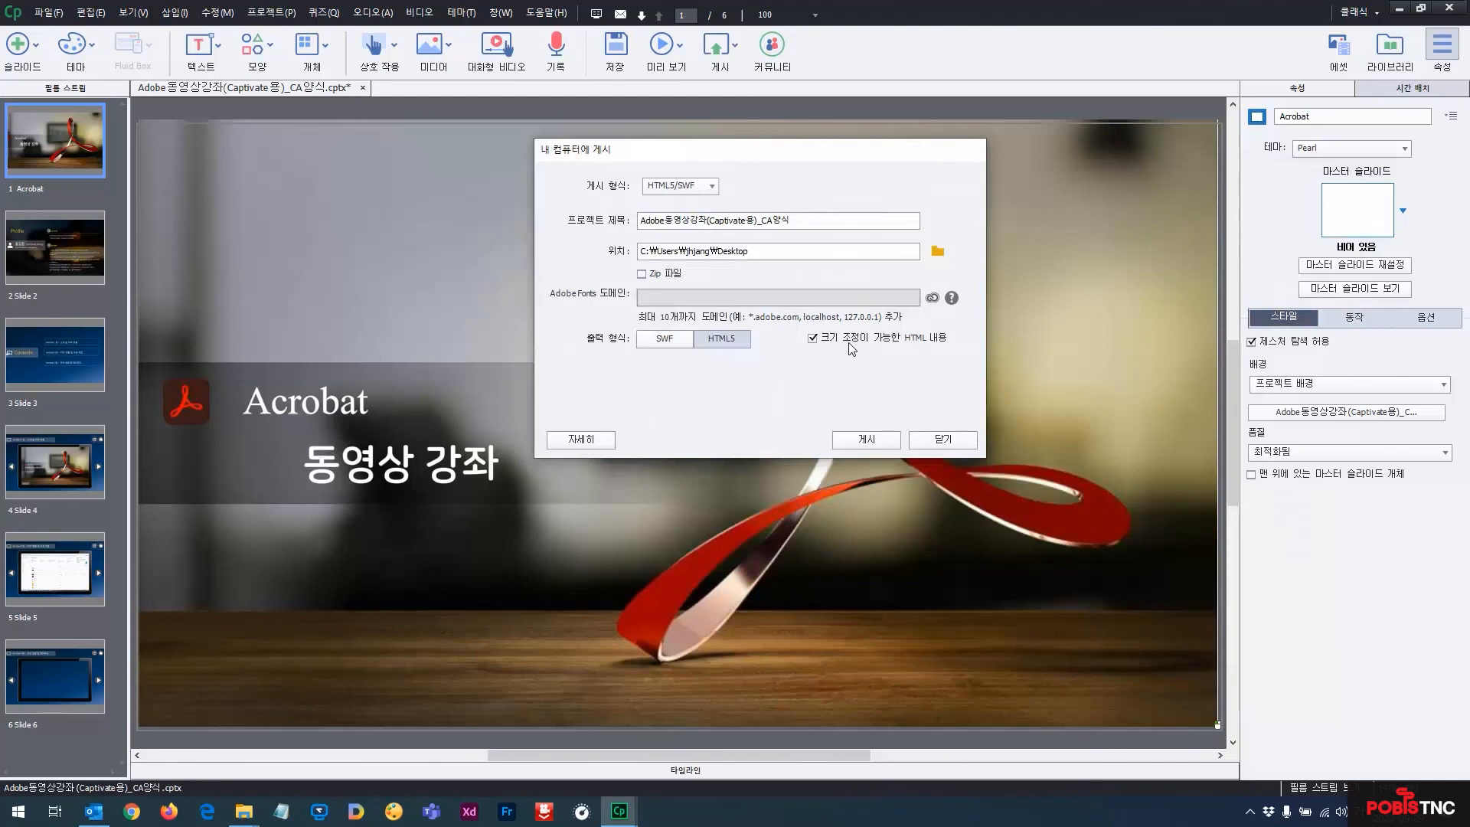
Publish the project, decline viewing the output, and clear the file window to reveal the desktop.
{"action": "left_click", "coordinate": [870, 442]}
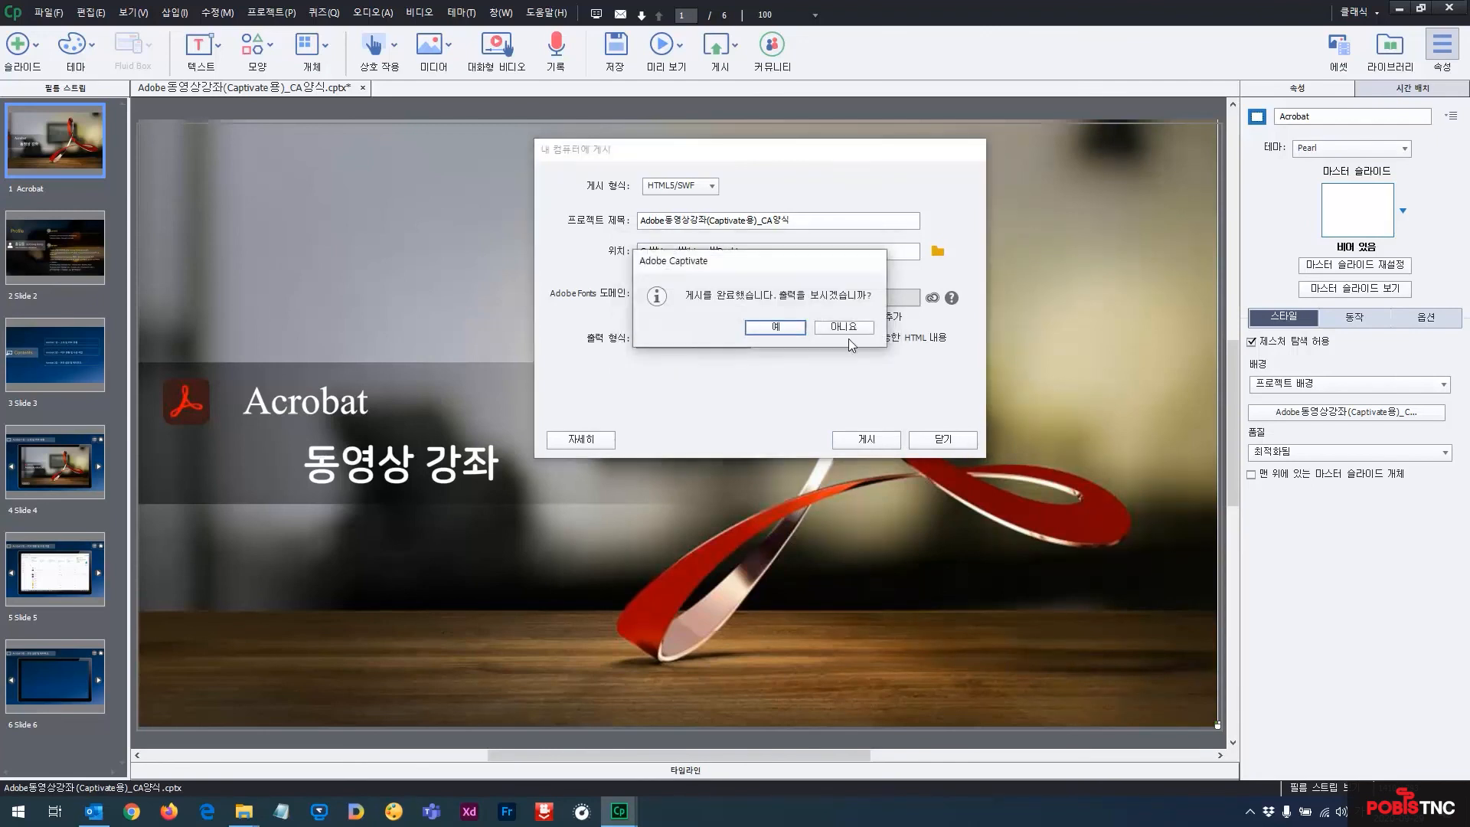
{"action": "left_click", "coordinate": [817, 331]}
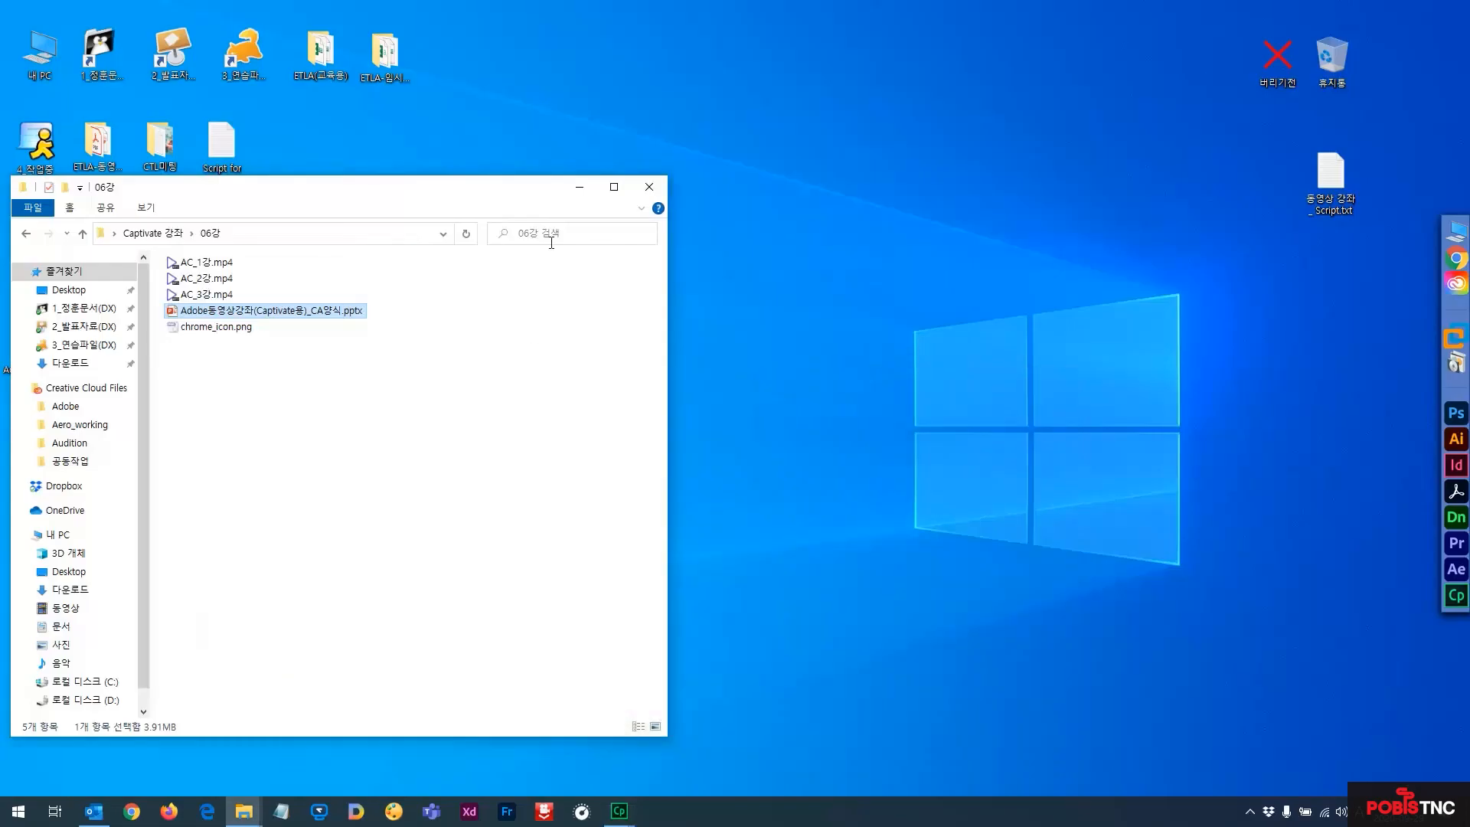
{"action": "left_click", "coordinate": [579, 187]}
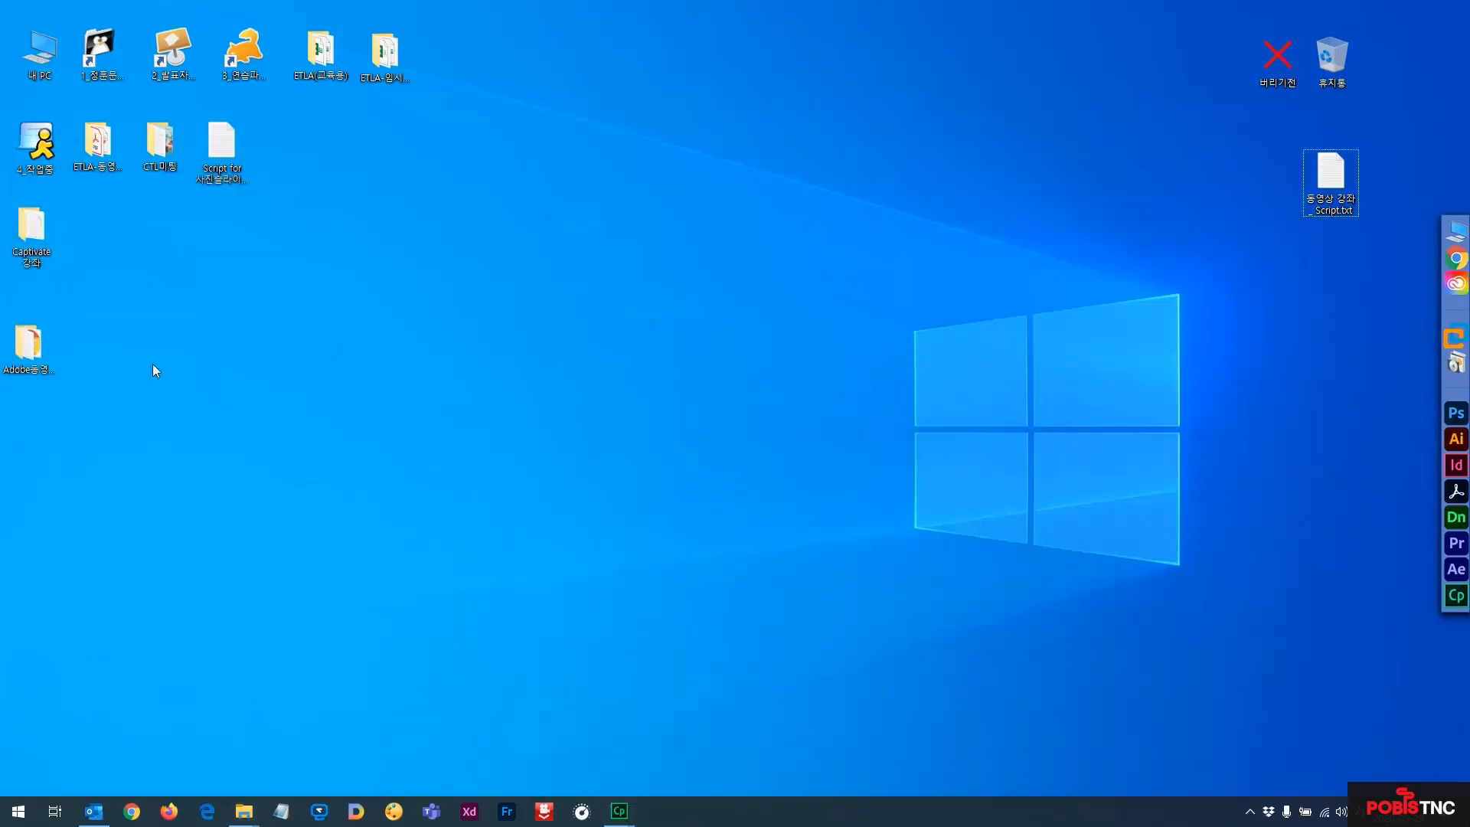
Open the published course folder from the desktop, switch to Firefox, and arrange both windows so the folder's files stay accessible.
{"action": "double_click", "coordinate": [31, 348]}
{"action": "left_click_drag", "start_coordinate": [278, 214], "coordinate": [242, 179]}
{"action": "left_click", "coordinate": [169, 810]}
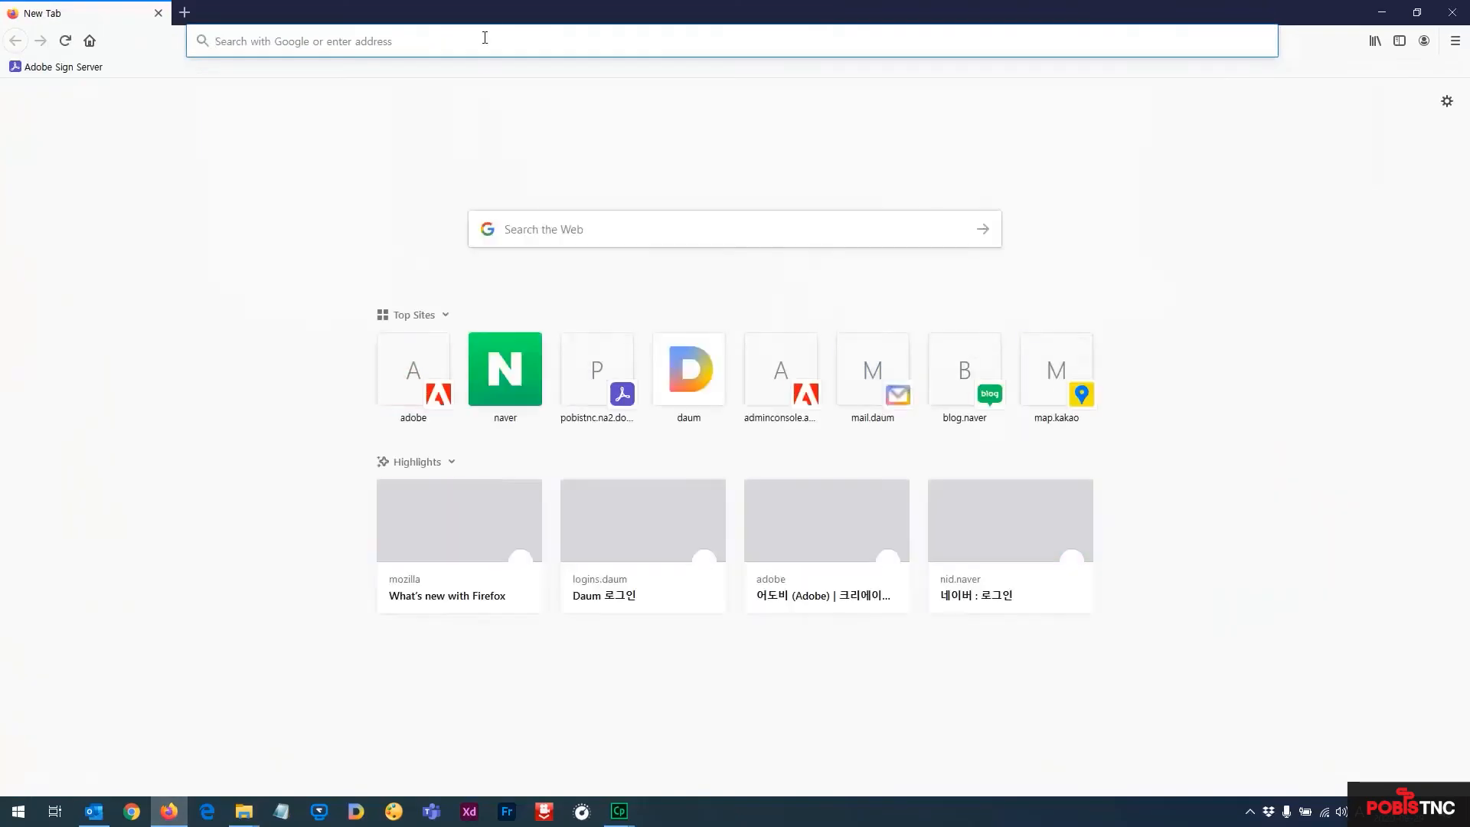
{"action": "left_click_drag", "start_coordinate": [492, 13], "coordinate": [709, 18]}
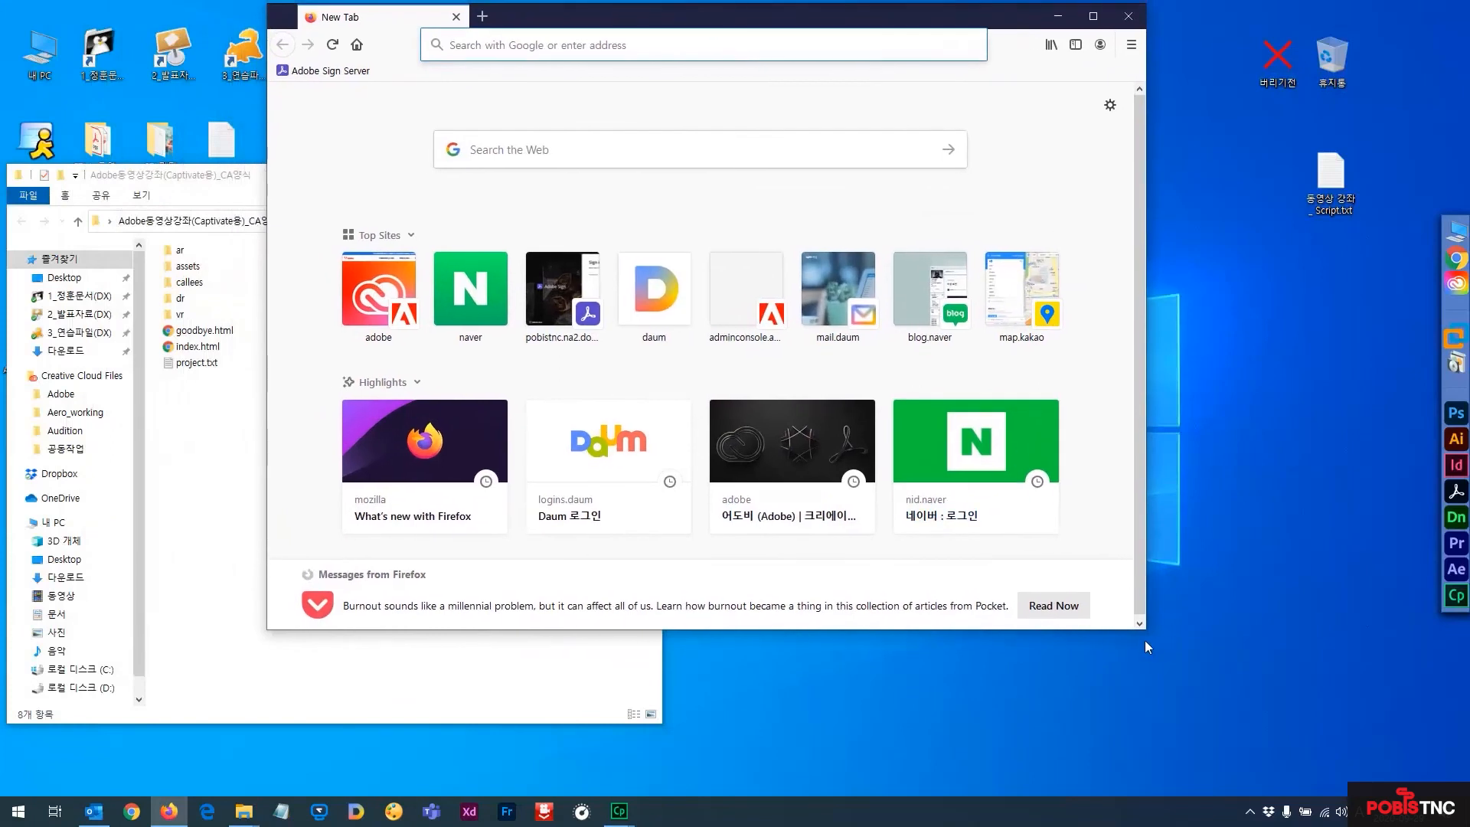
{"action": "left_click_drag", "start_coordinate": [1146, 633], "coordinate": [1458, 782]}
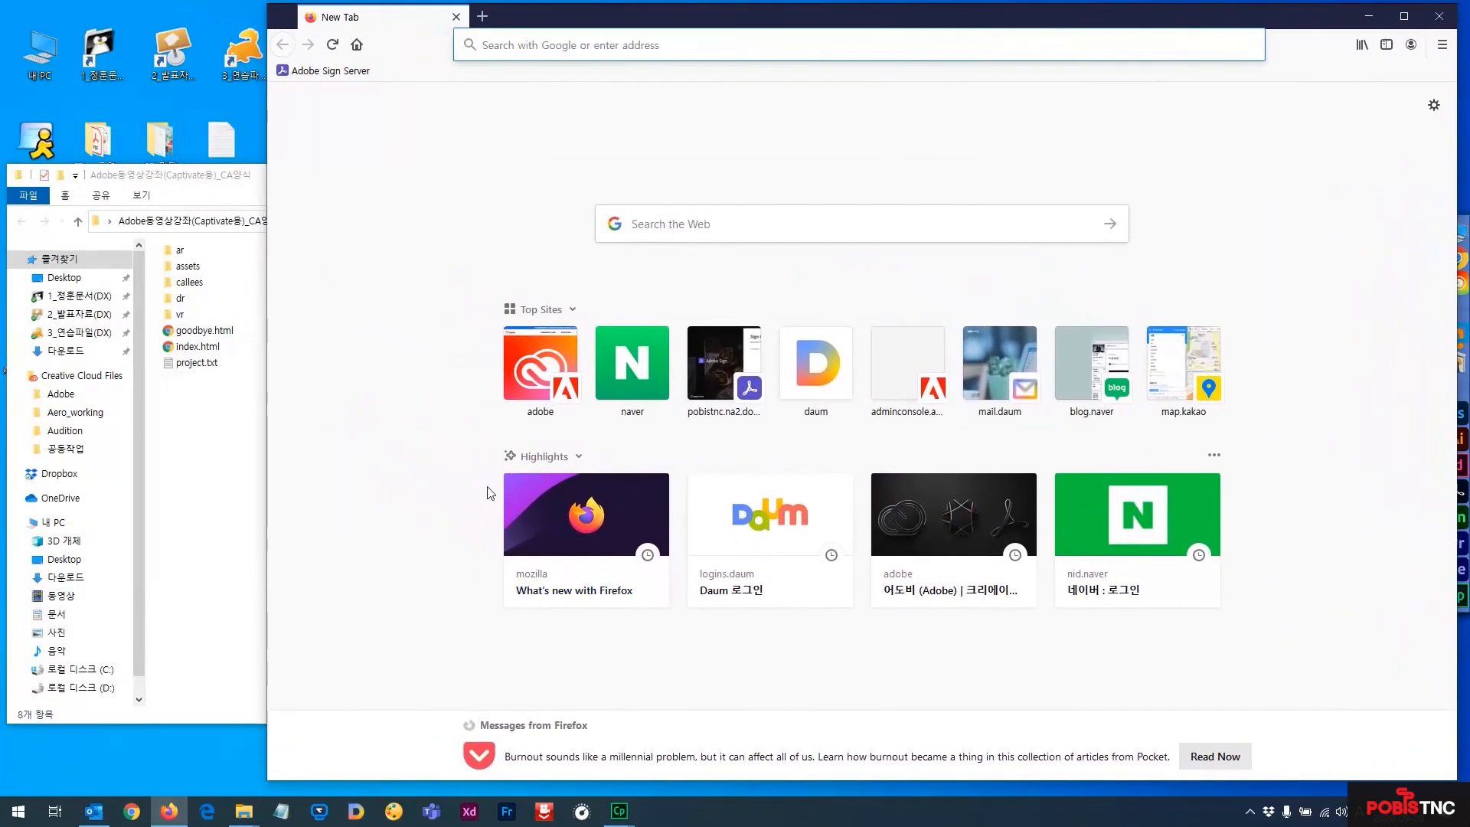
Load index.html from the published folder in Firefox and maximize the browser window.
{"action": "left_click", "coordinate": [218, 459]}
{"action": "left_click_drag", "start_coordinate": [197, 346], "coordinate": [789, 425]}
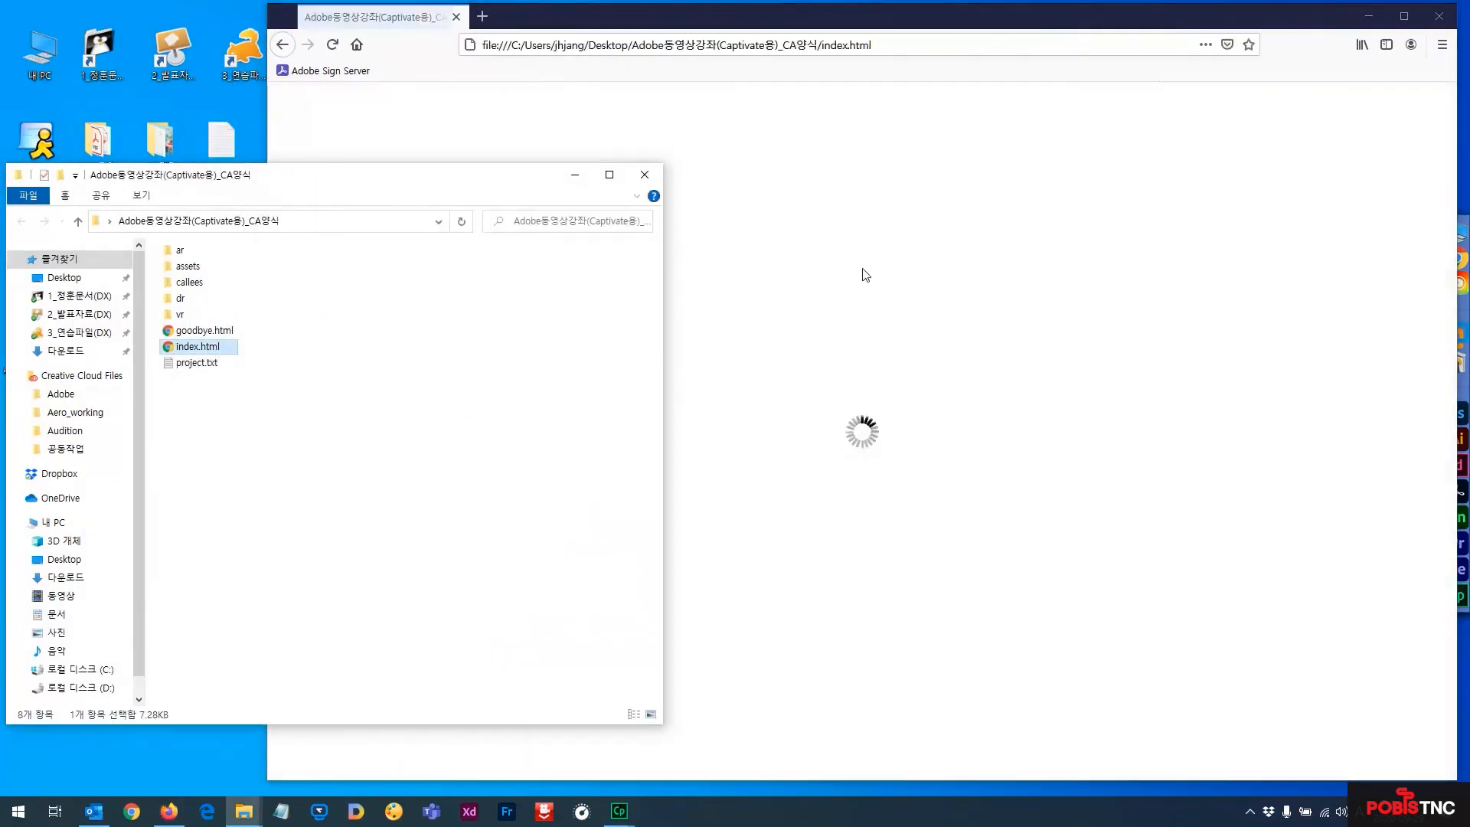
{"action": "double_click", "coordinate": [894, 29]}
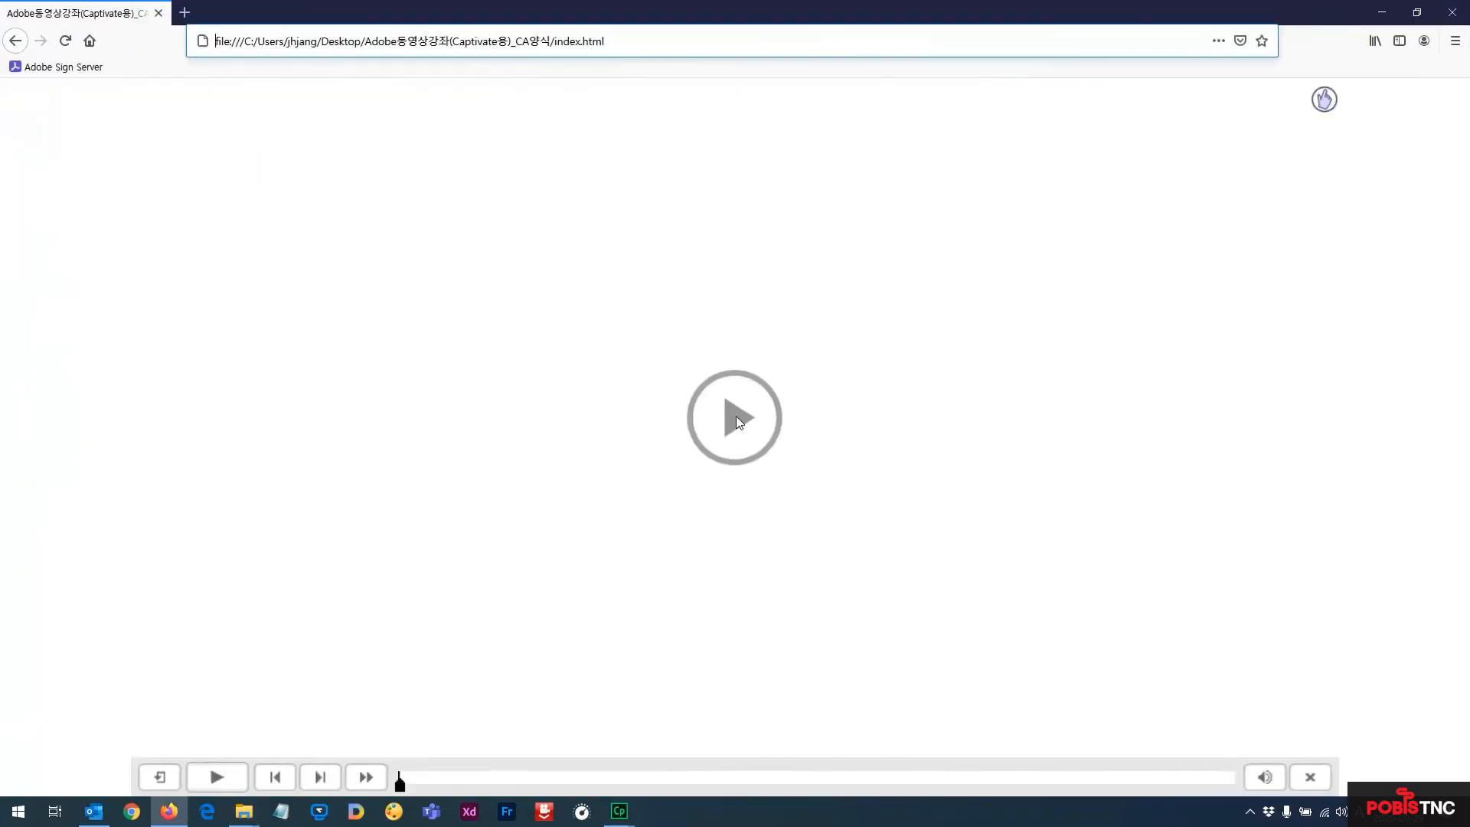
Play the published course and test the title and profile slides, the contents list icon, the Acrobat 2강 link and the home icon.
{"action": "left_click", "coordinate": [736, 417]}
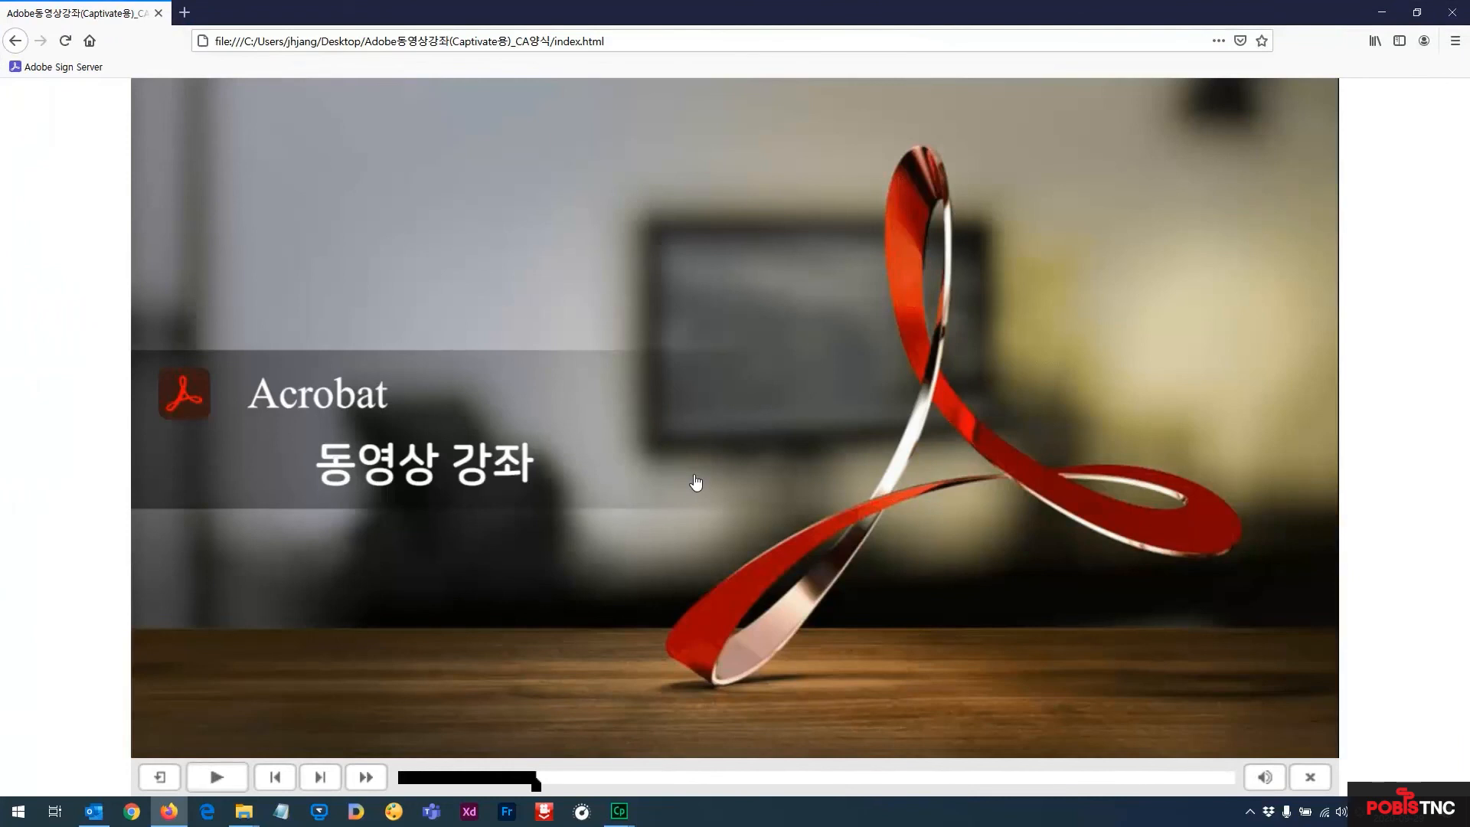
{"action": "left_click", "coordinate": [737, 487]}
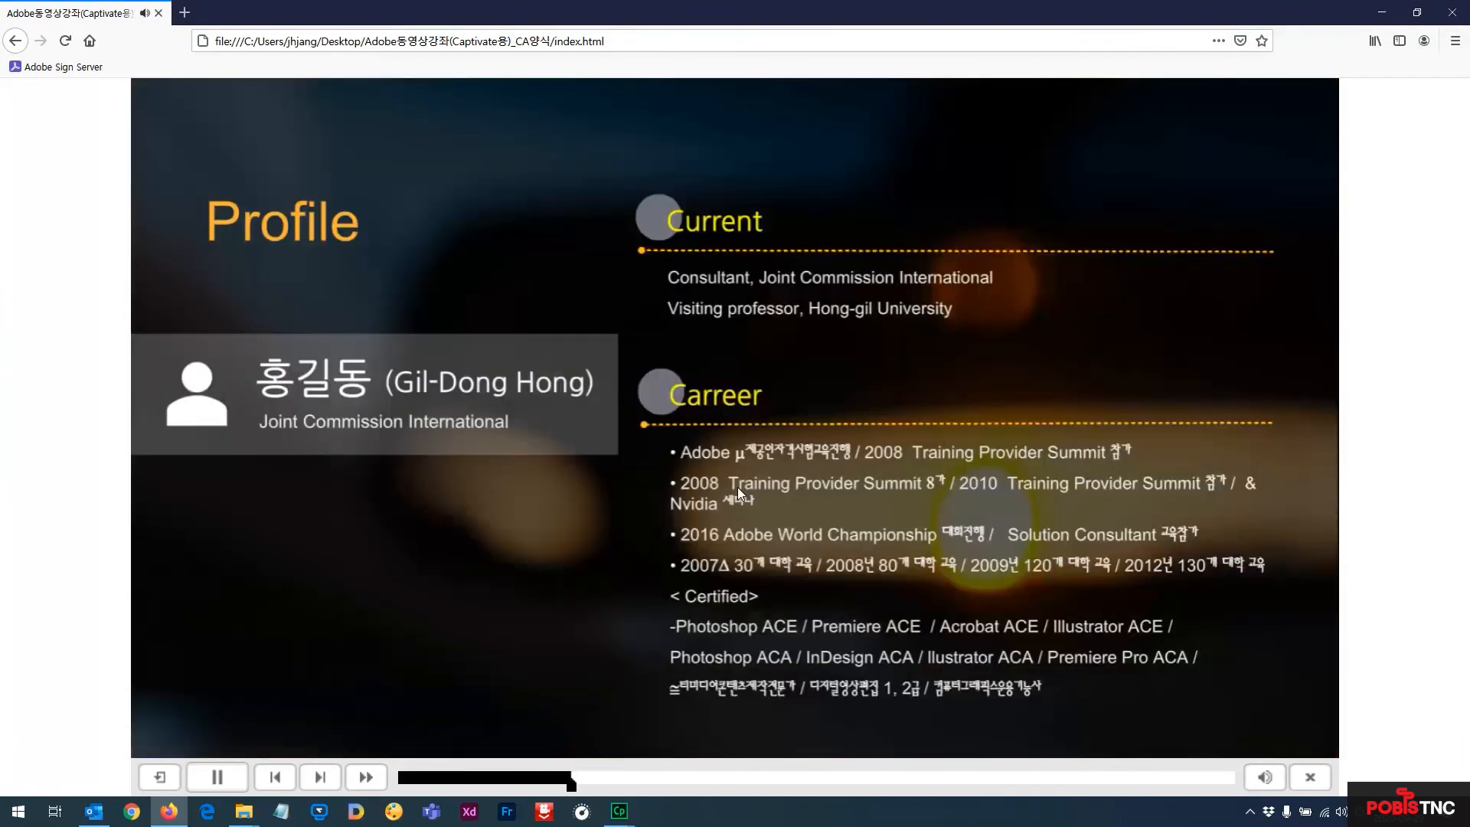
{"action": "left_click", "coordinate": [651, 494]}
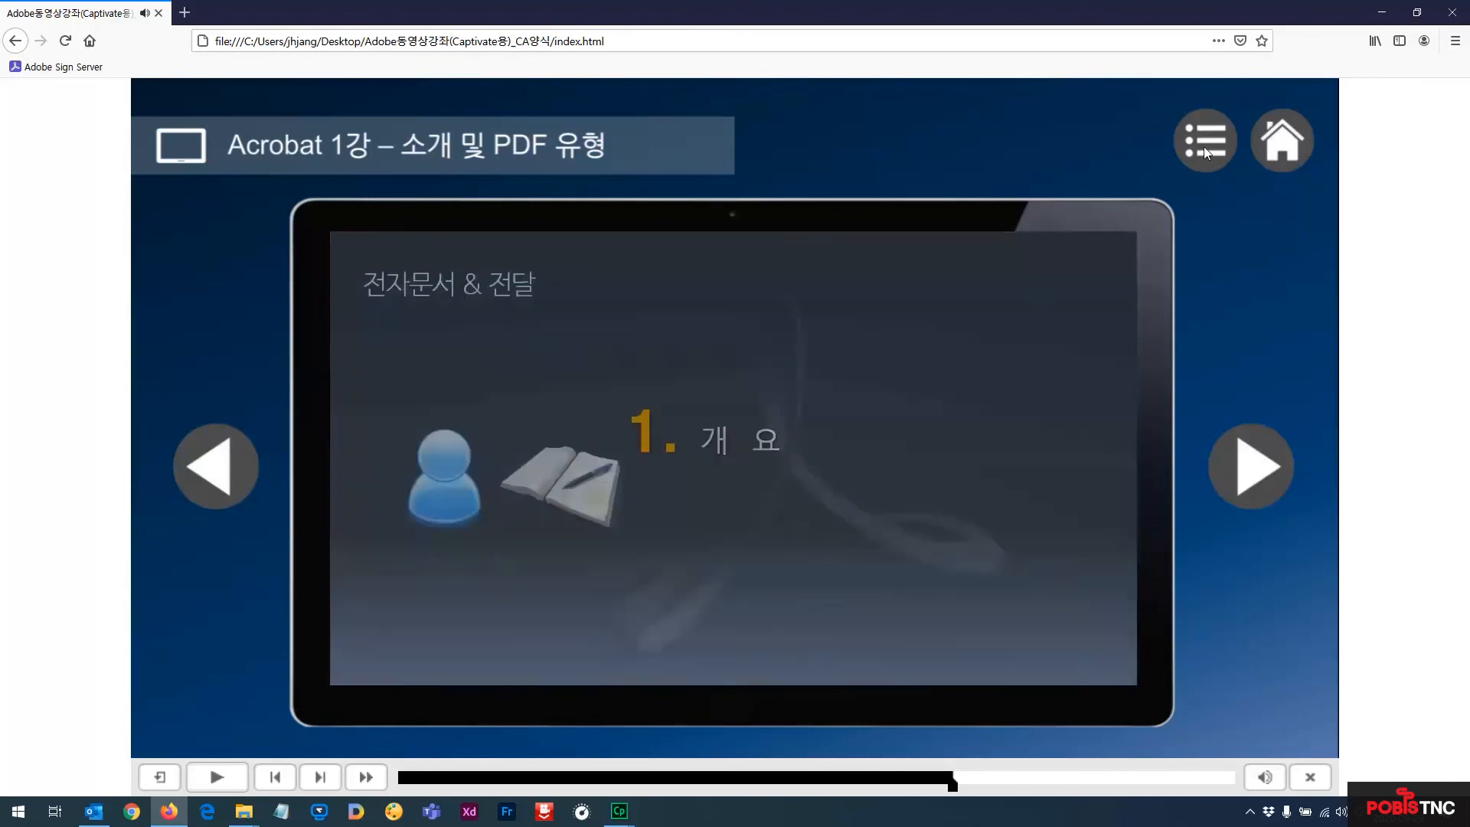
{"action": "left_click", "coordinate": [1204, 147]}
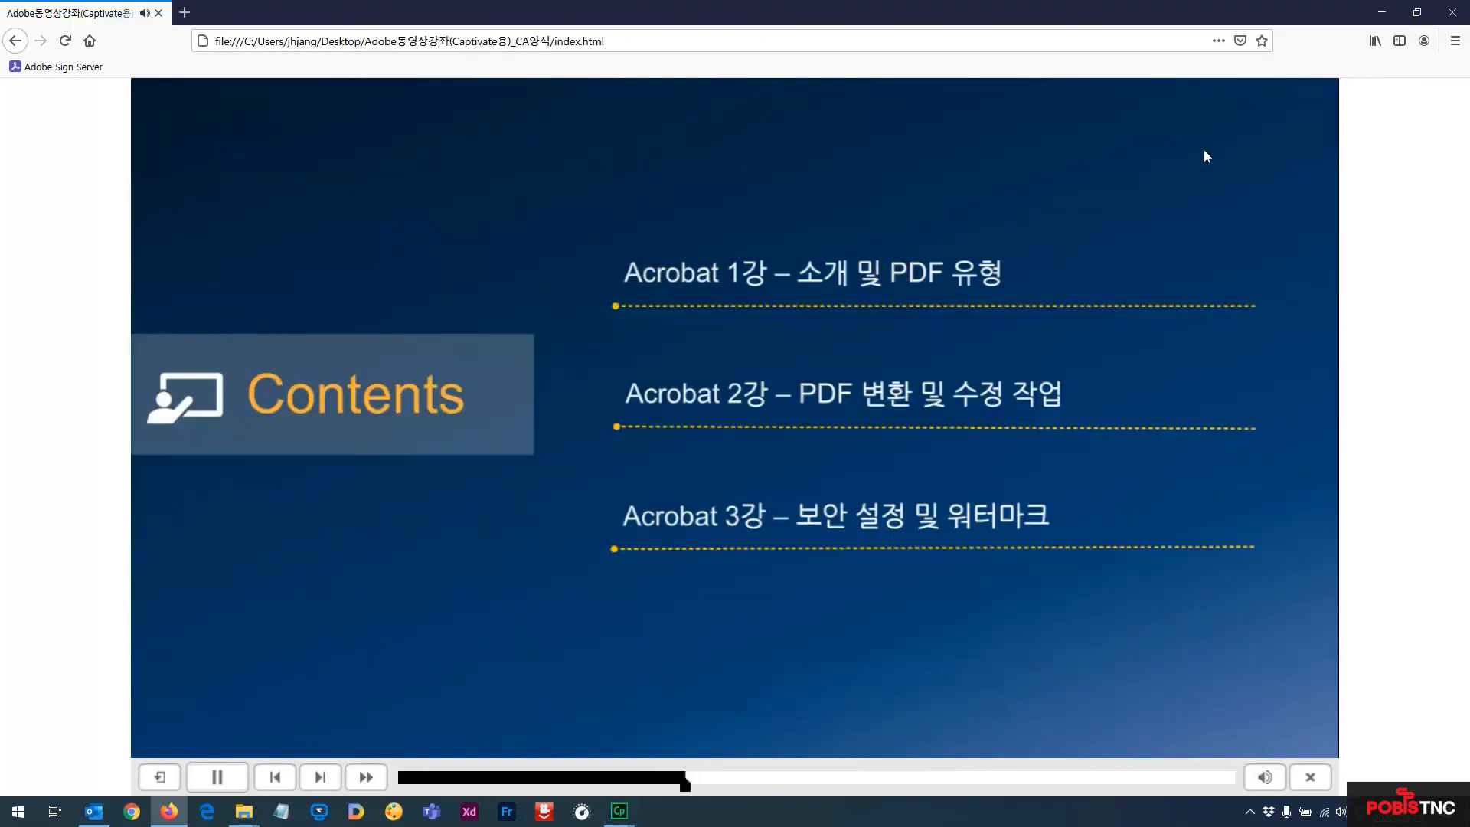
{"action": "left_click", "coordinate": [911, 398]}
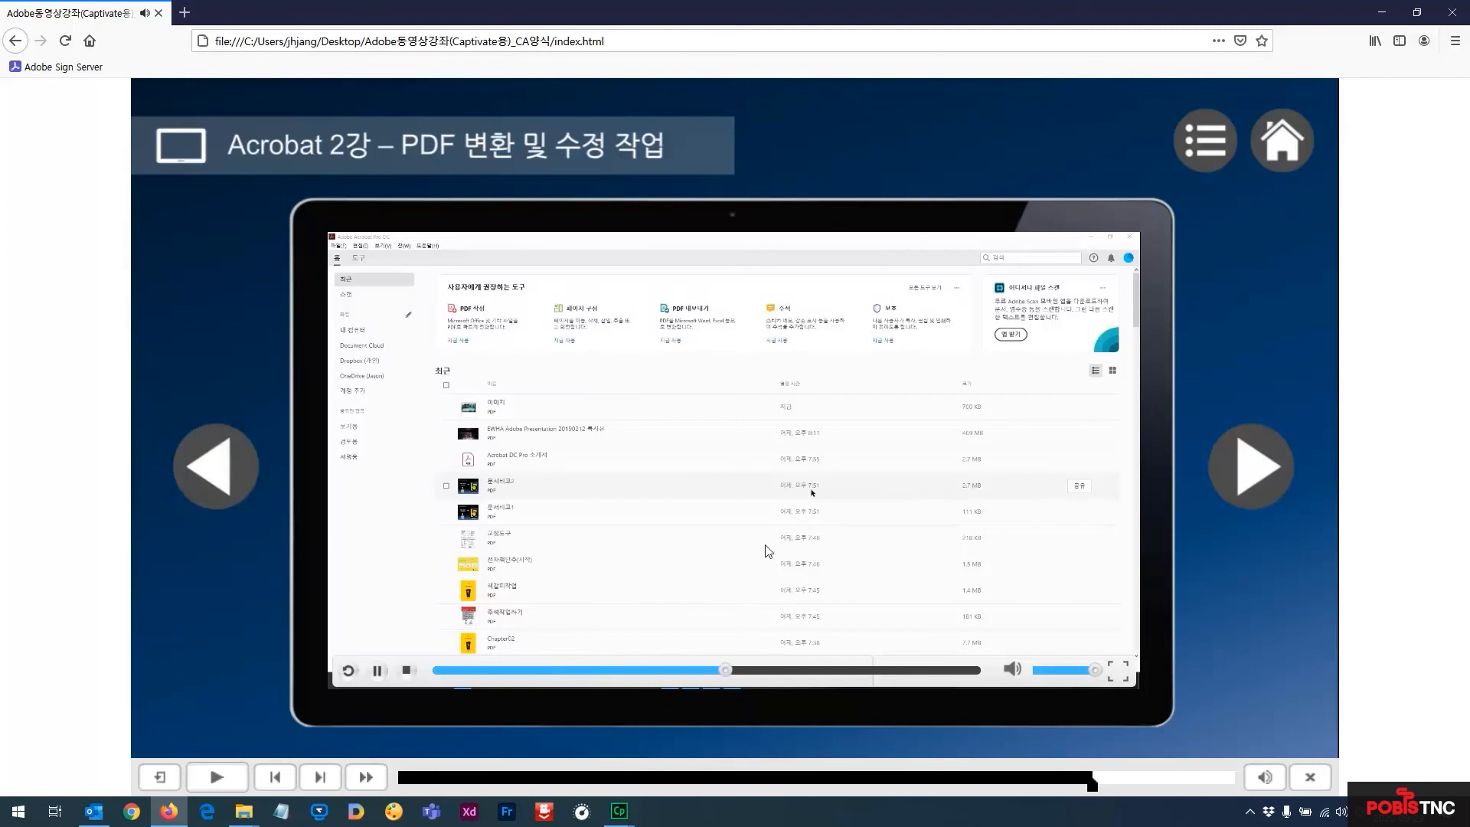
{"action": "left_click", "coordinate": [1279, 144]}
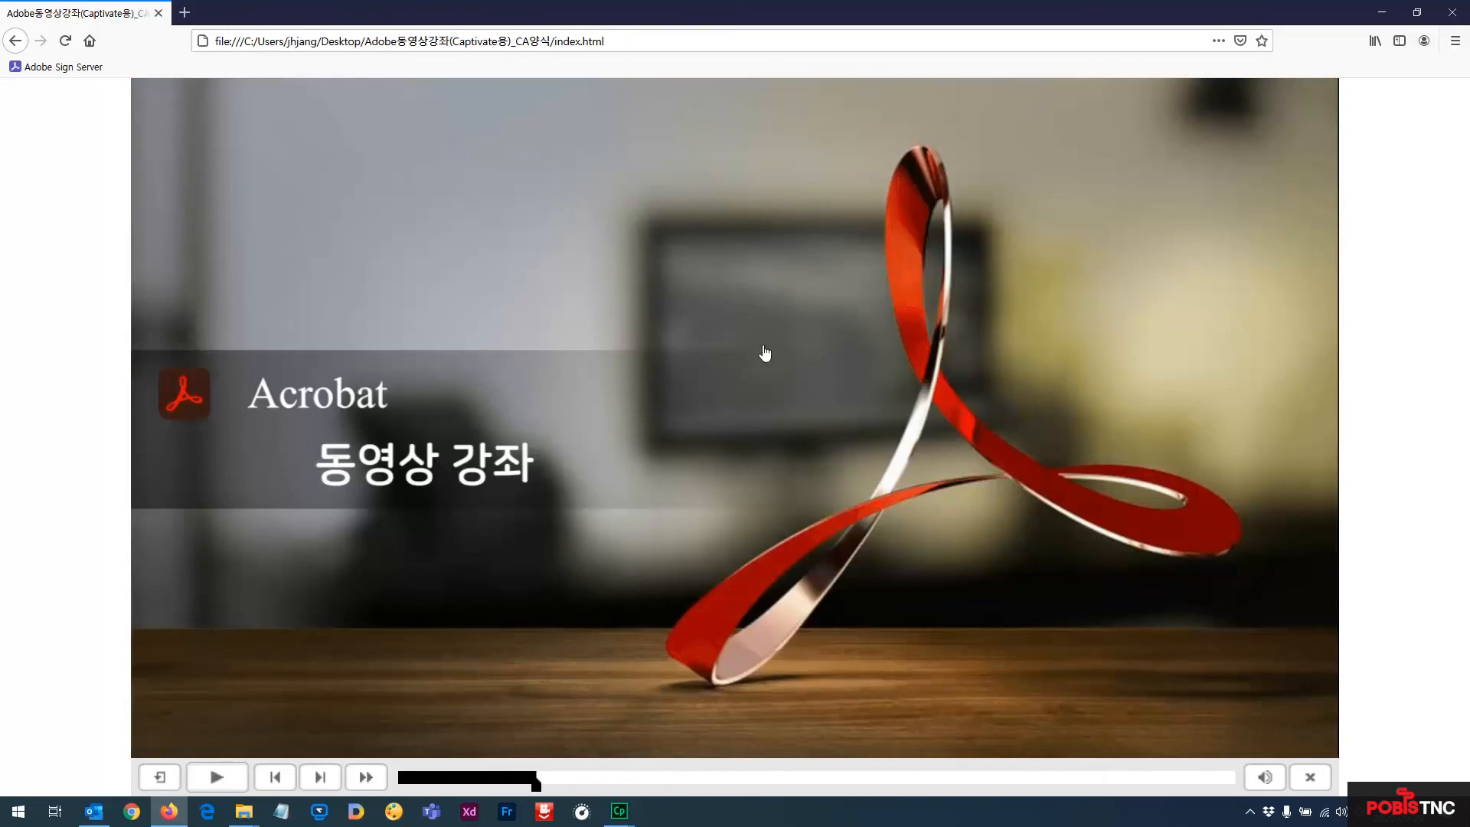
Restore the browser window, shrink it, and place it beside the published folder window to show the course scaling.
{"action": "double_click", "coordinate": [731, 7]}
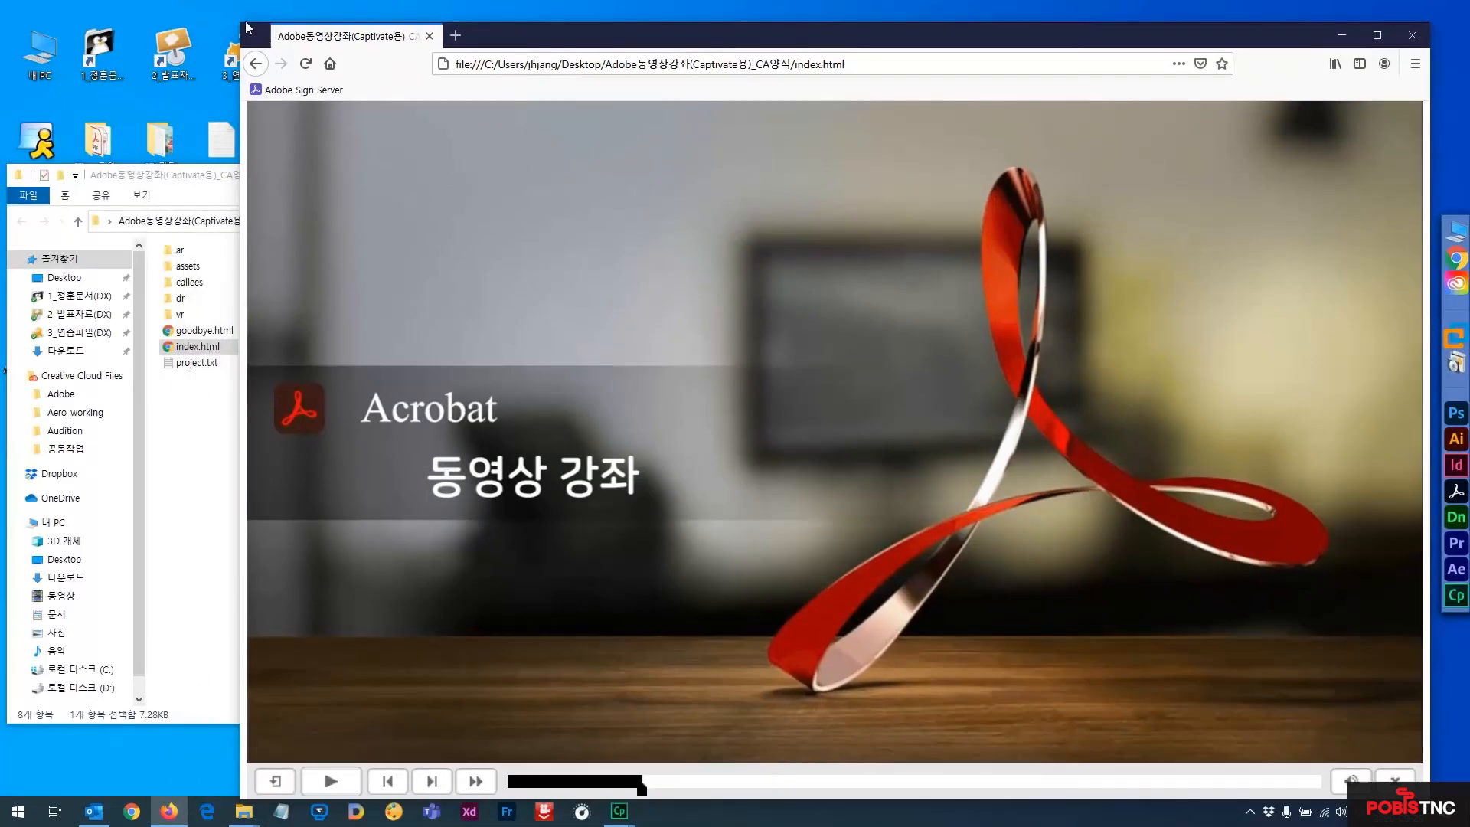
{"action": "left_click_drag", "start_coordinate": [244, 31], "coordinate": [801, 218]}
{"action": "left_click_drag", "start_coordinate": [1006, 175], "coordinate": [911, 45]}
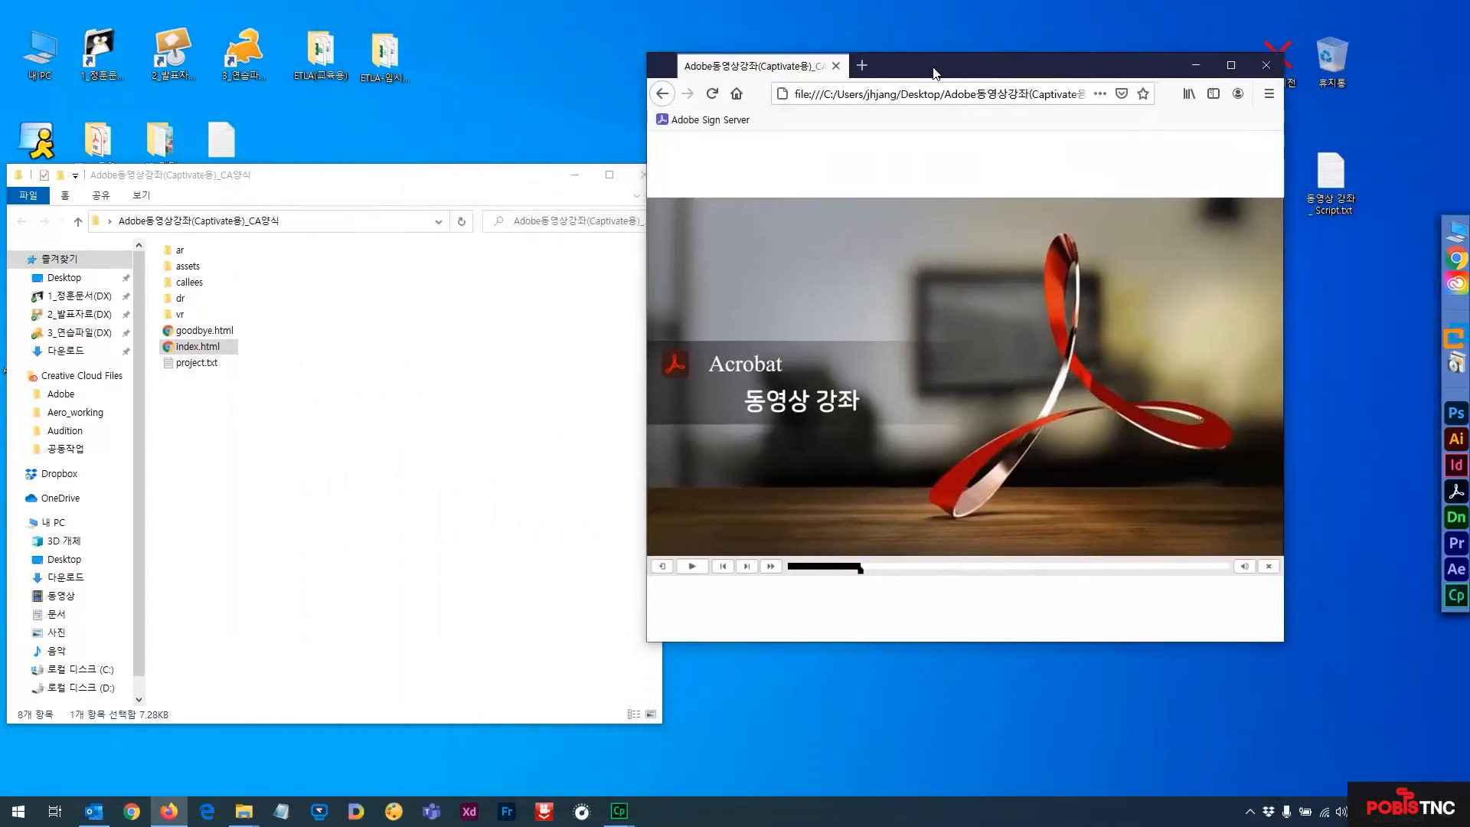
{"action": "left_click_drag", "start_coordinate": [1292, 638], "coordinate": [1339, 660]}
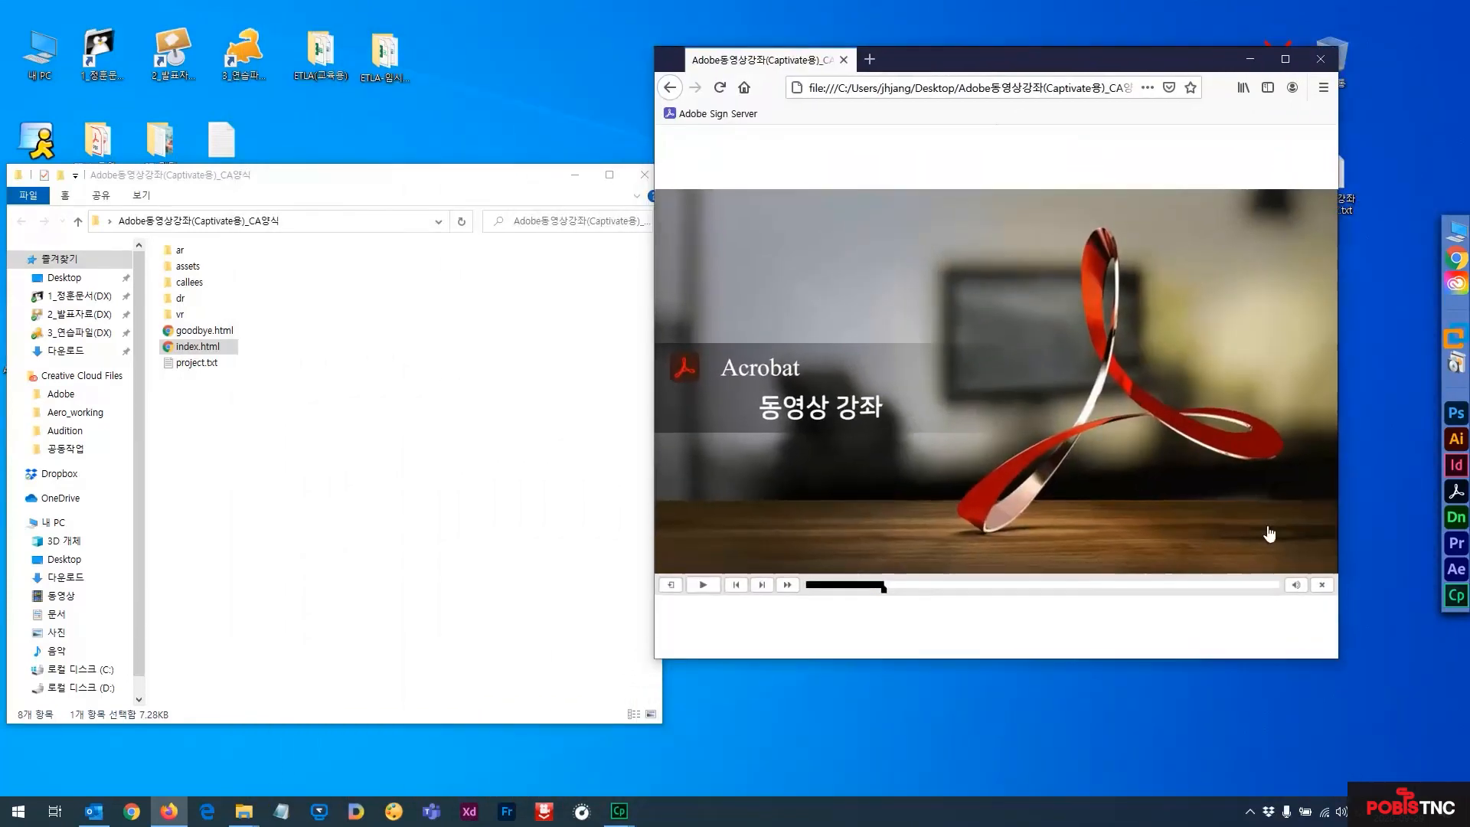
{"action": "left_click_drag", "start_coordinate": [954, 63], "coordinate": [997, 69]}
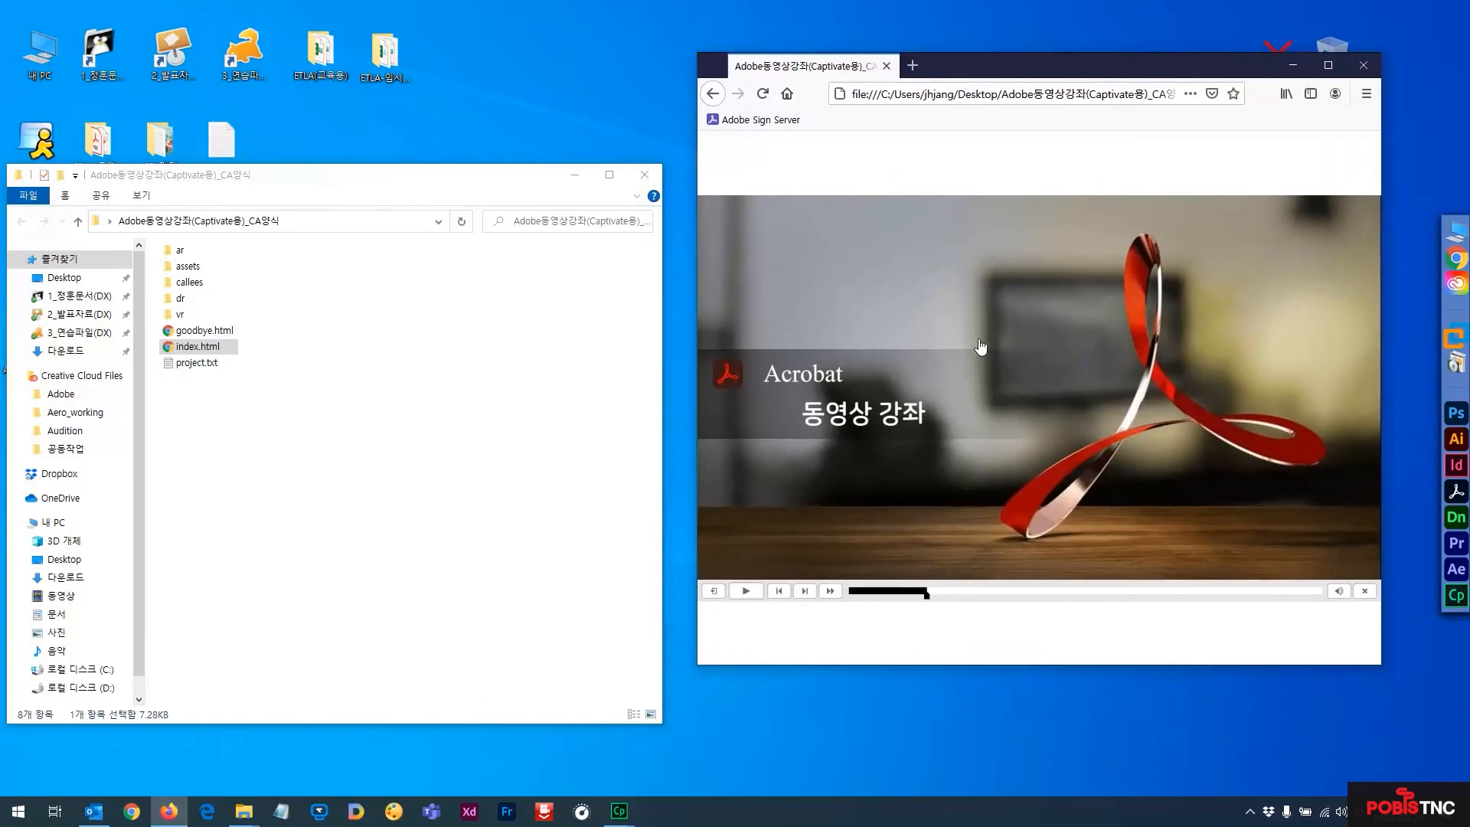